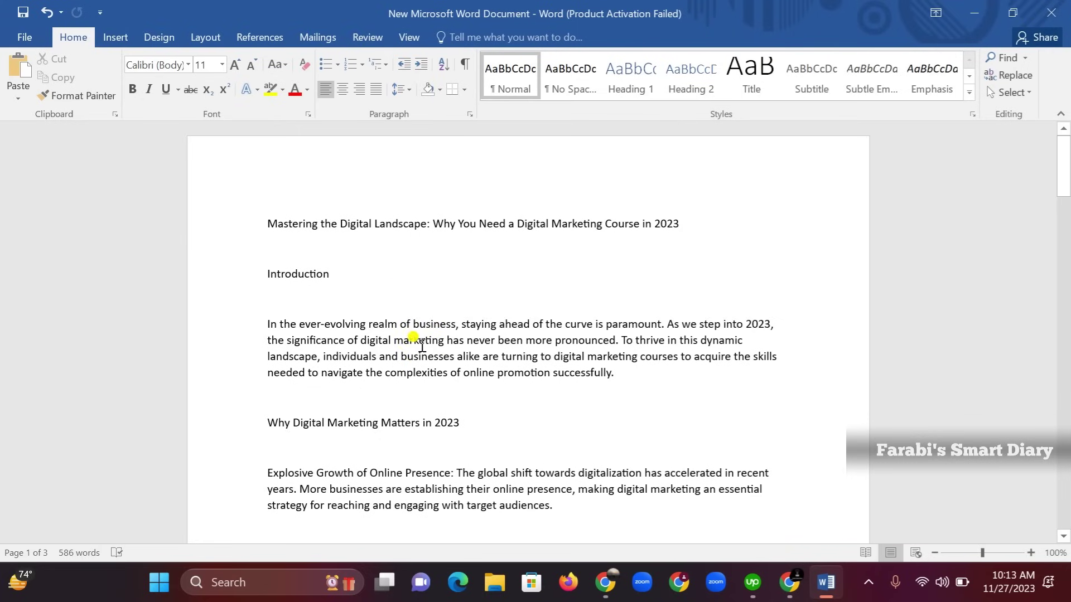
Switch from the Word article to Chrome, which shows the Organic Store home page
left_click(789, 583)
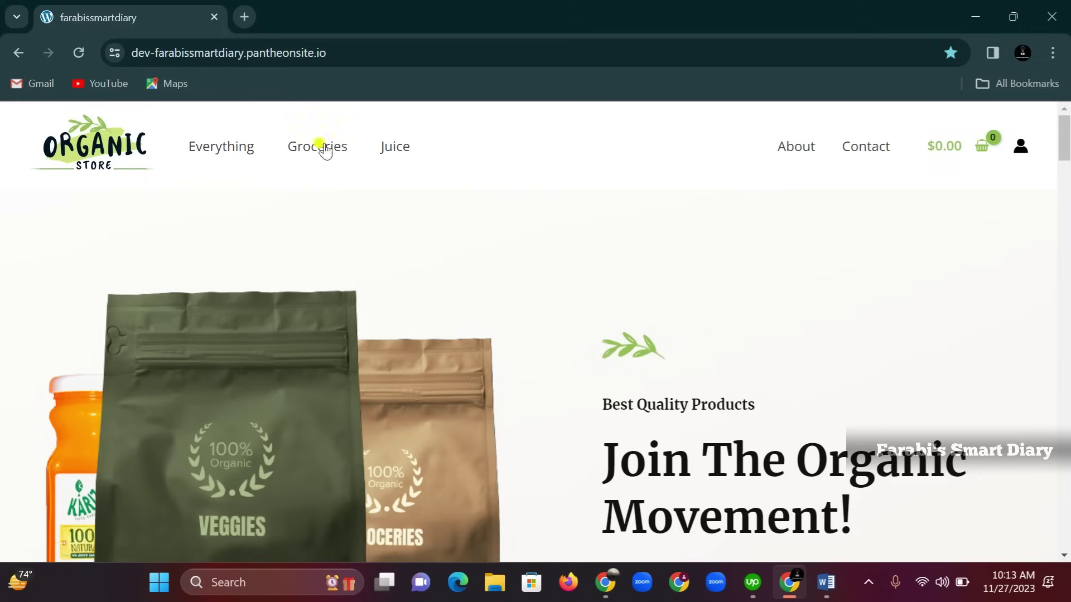
Add /wp-admin to the site address to load the WordPress login page
left_click(355, 51)
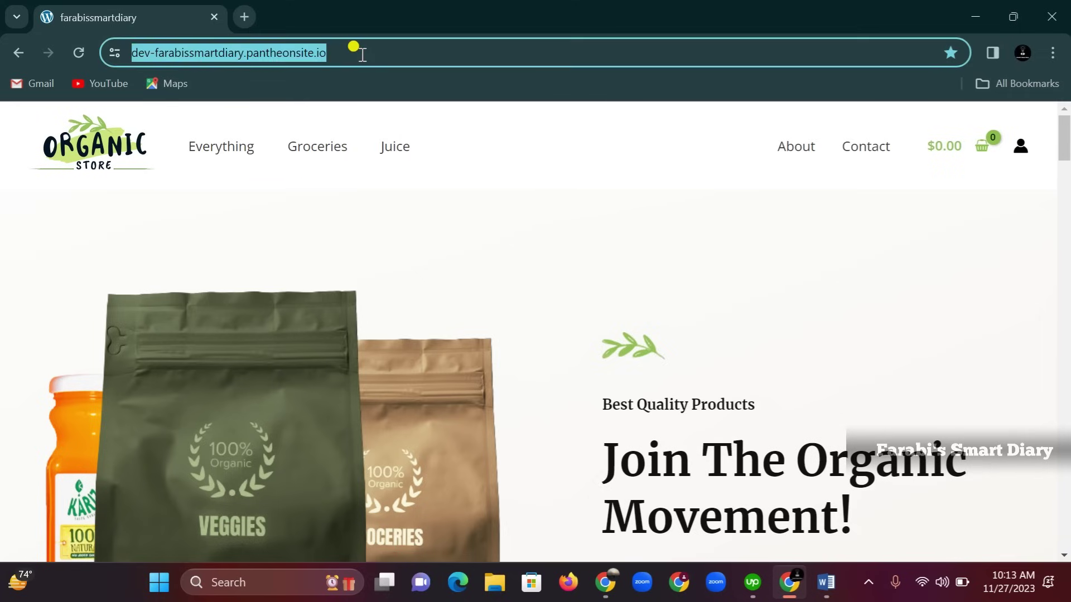
left_click(361, 54)
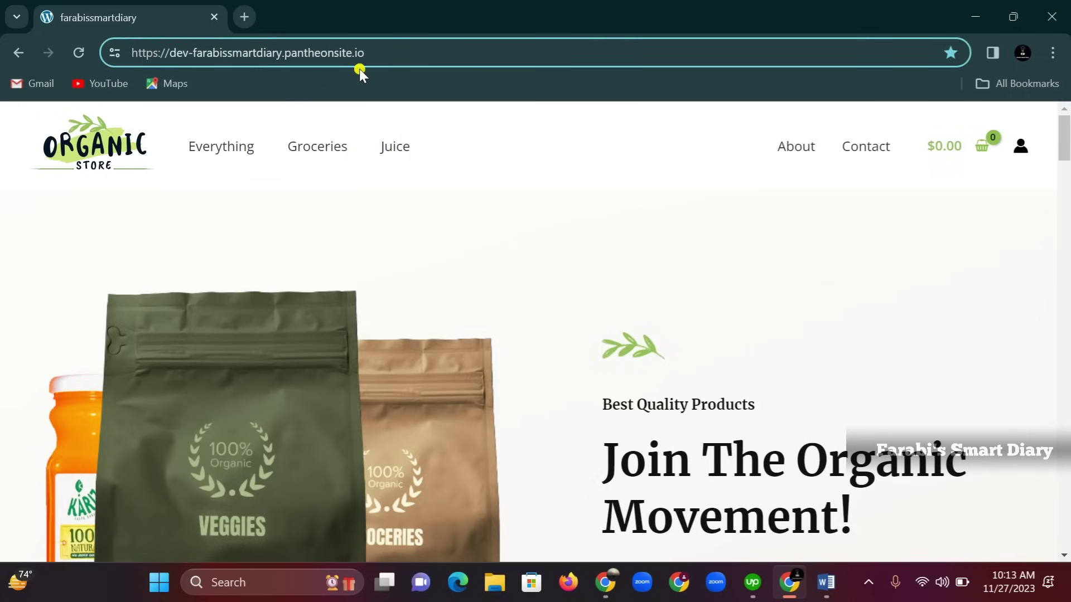
type("/")
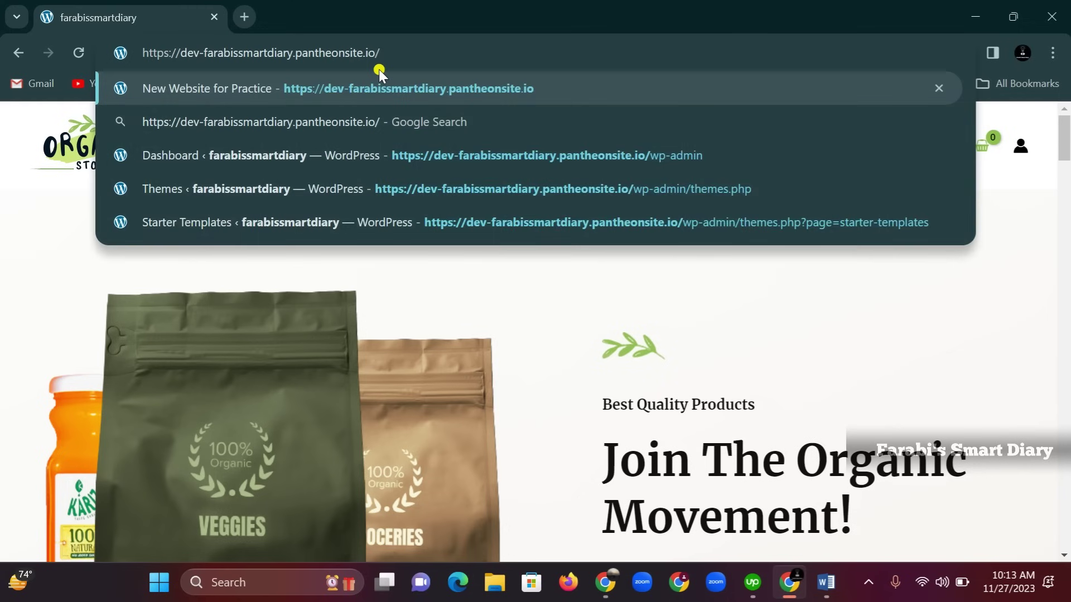
type("wp-")
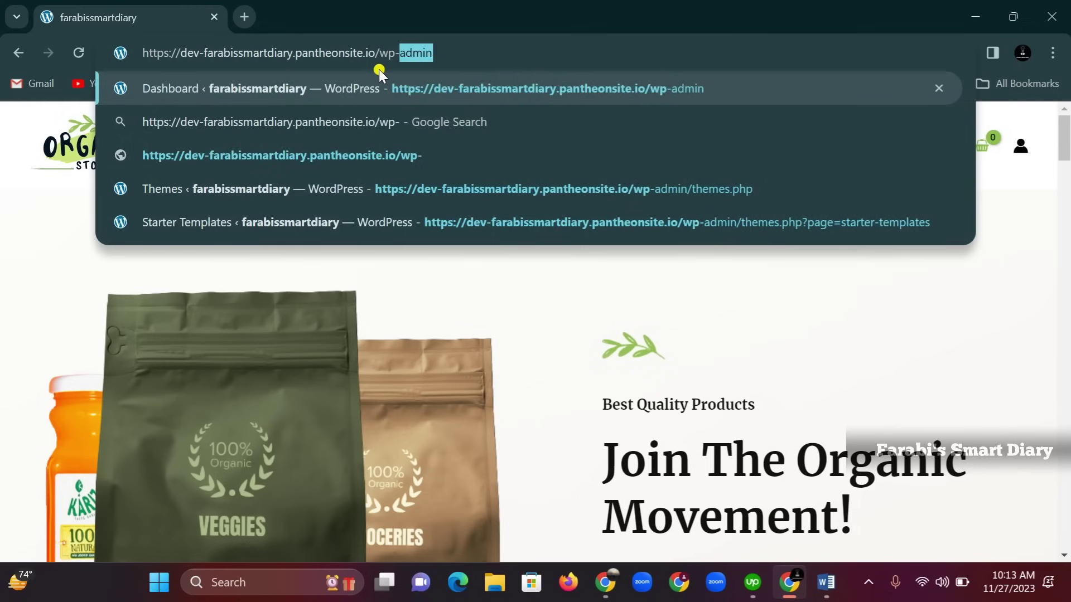
type("admin")
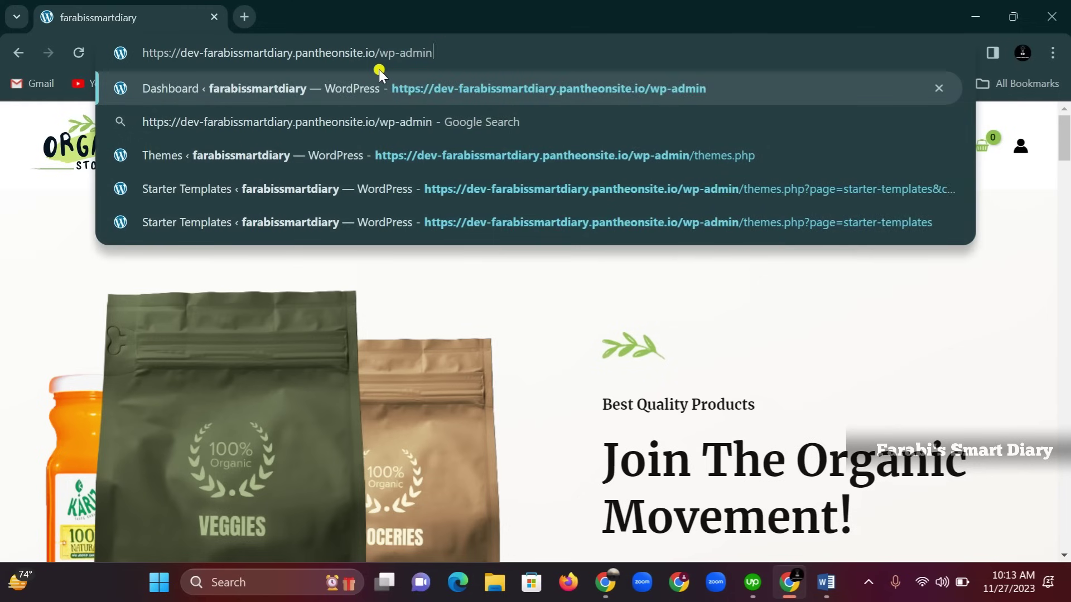
key("Return")
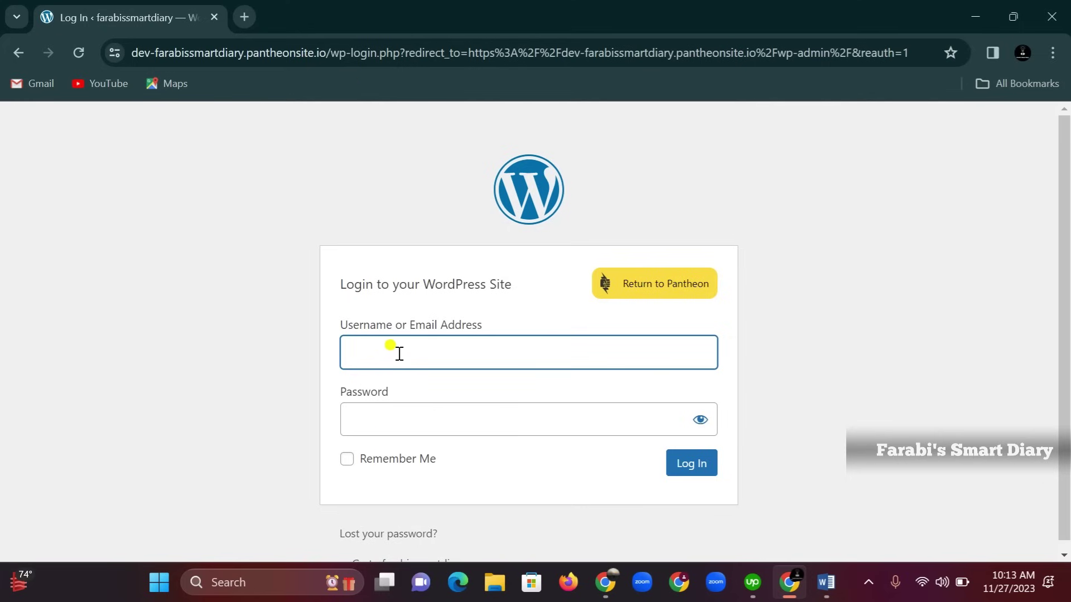
Submit the admin username and password on the login form, revealing the password to check it
type("Admi")
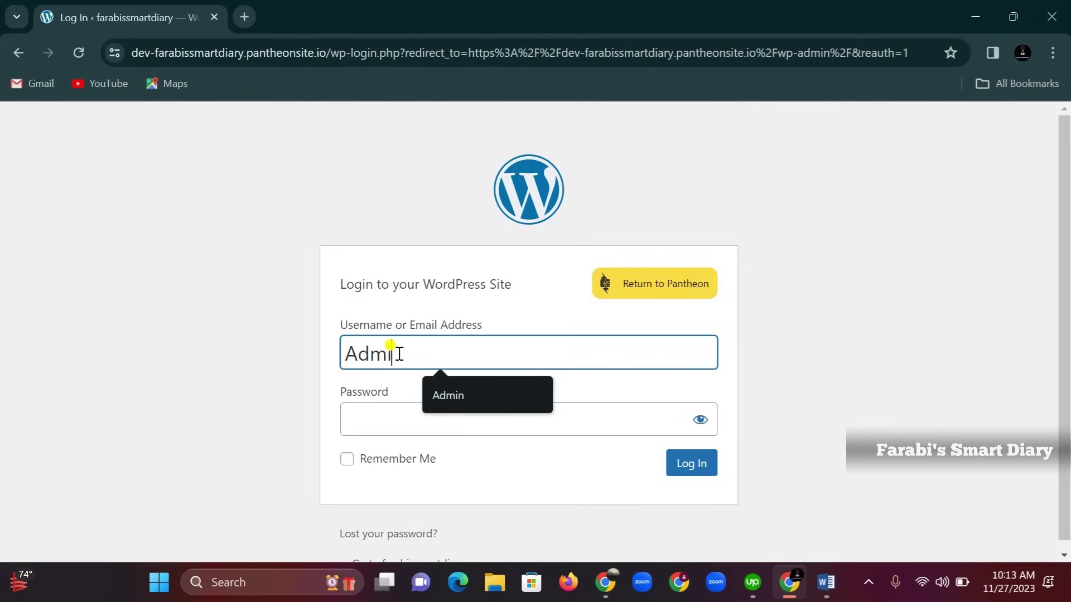
type("n")
left_click(405, 420)
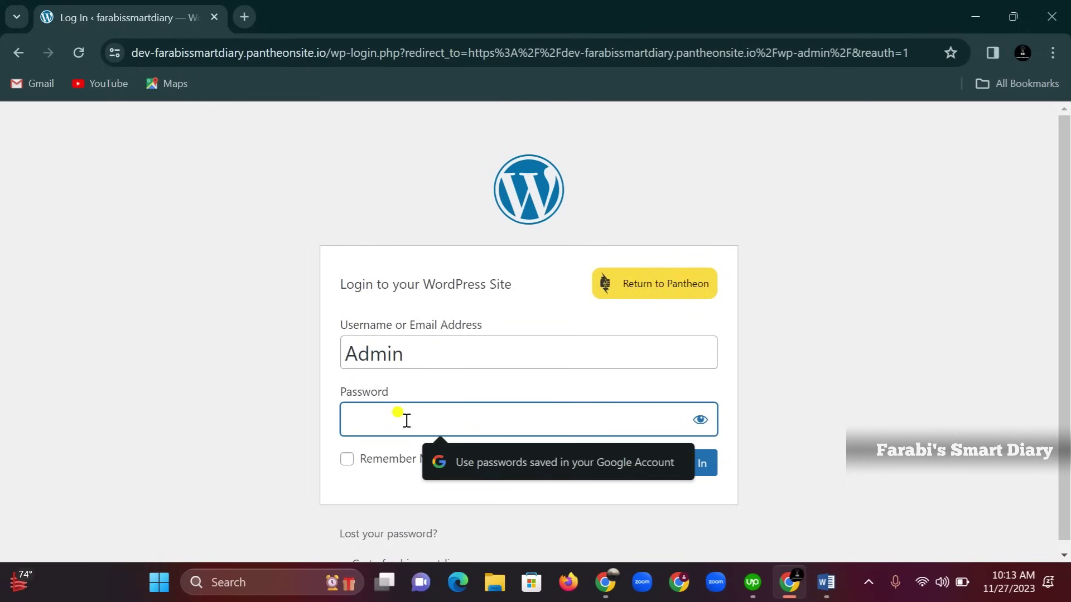
left_click(700, 420)
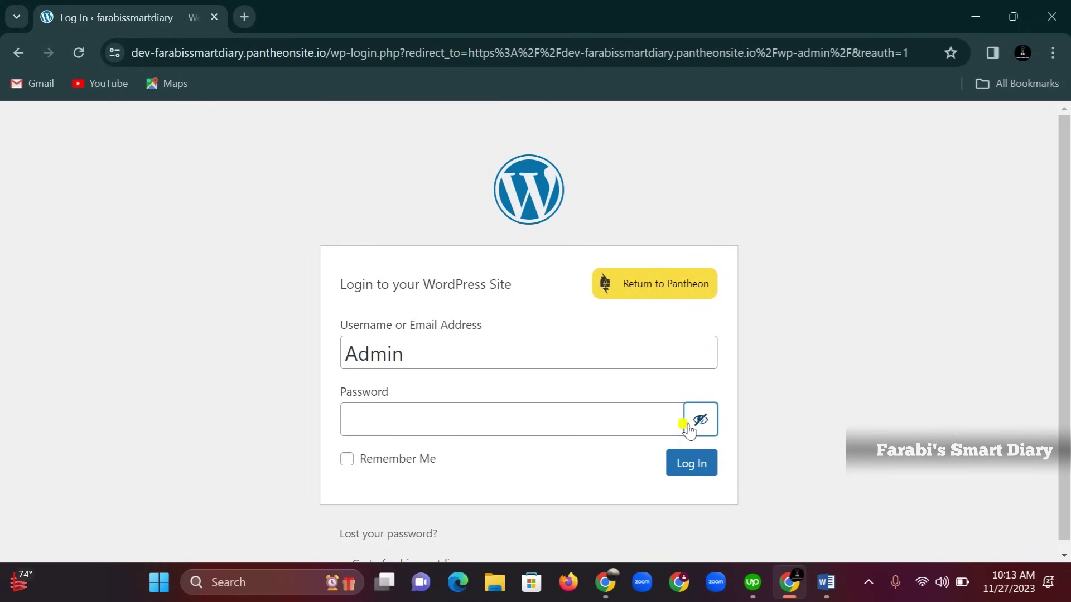
left_click(441, 423)
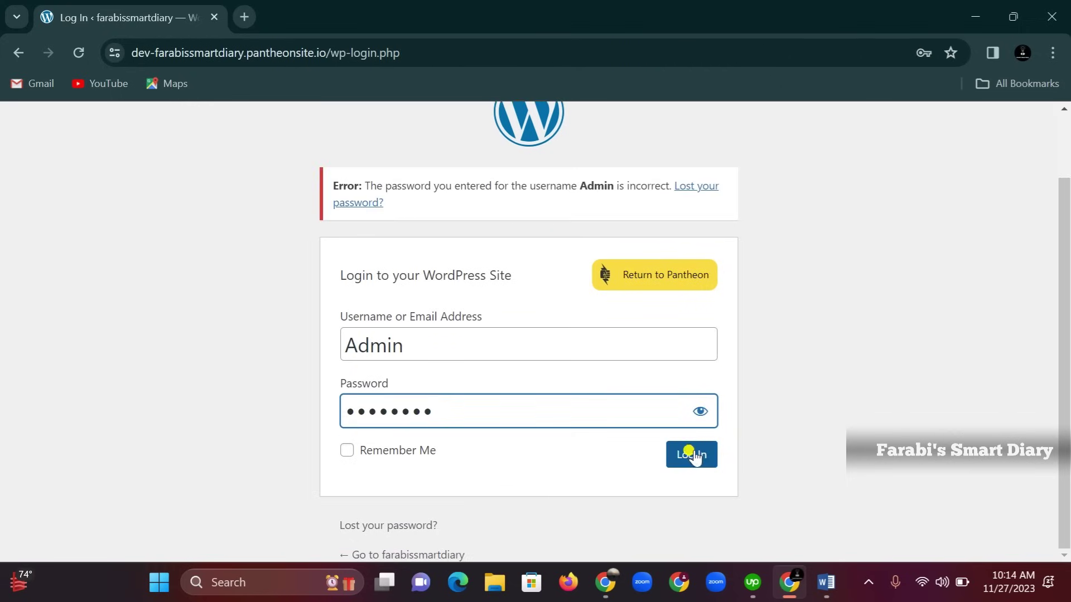
left_click(694, 456)
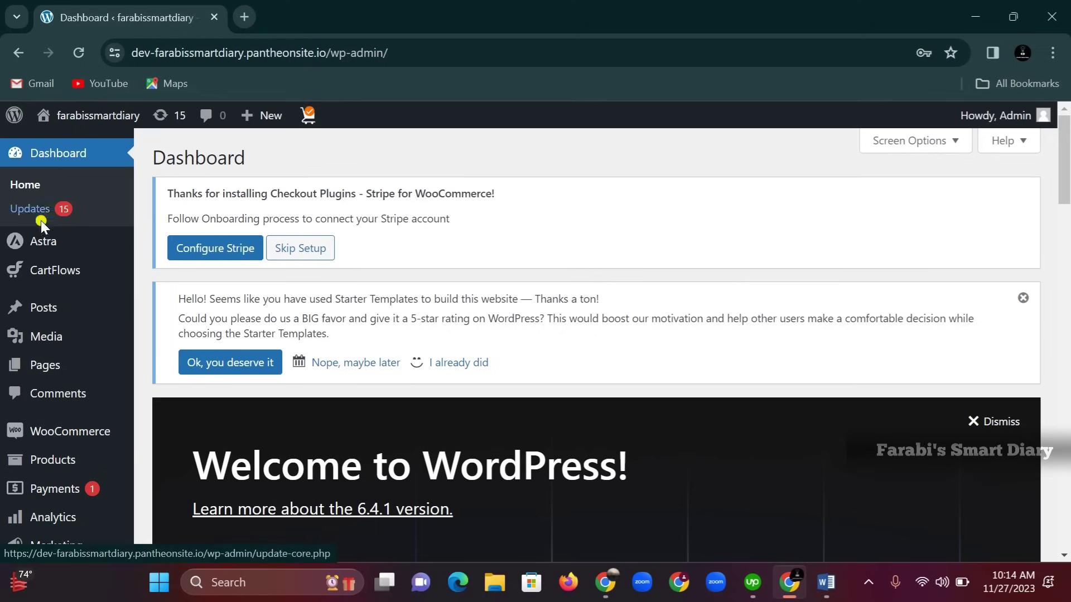
scroll(53, 421, "down", 1)
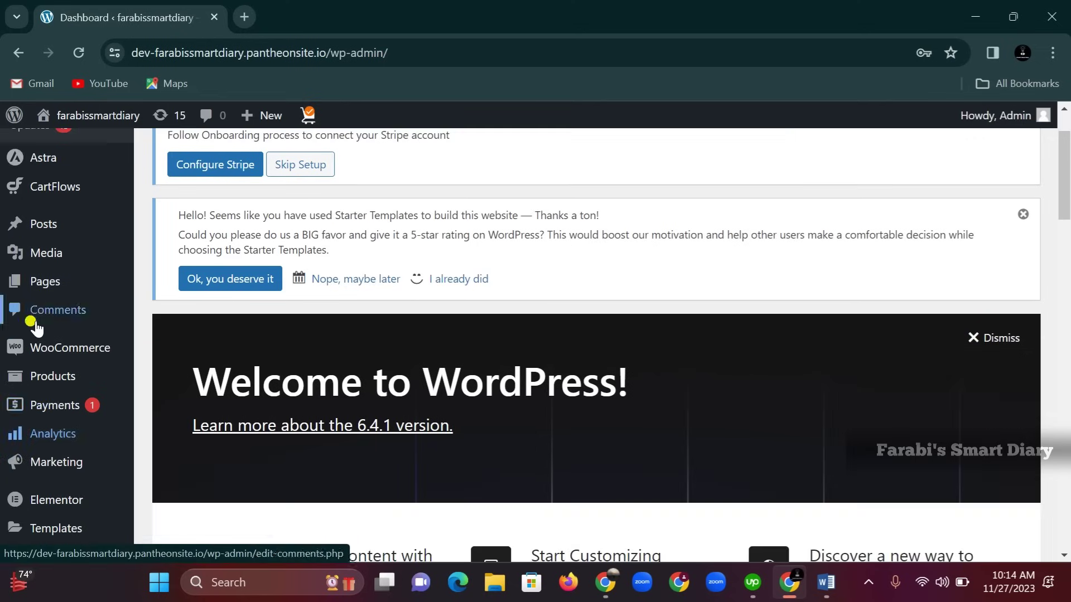
scroll(48, 463, "down", 5)
mouse_move(53, 491)
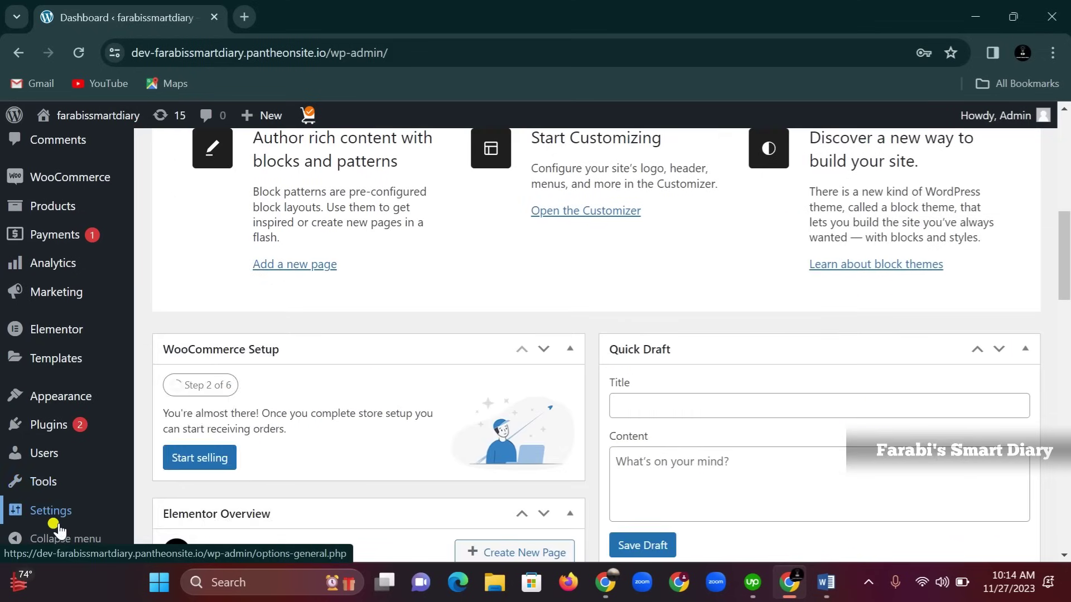
scroll(44, 441, "up", 2)
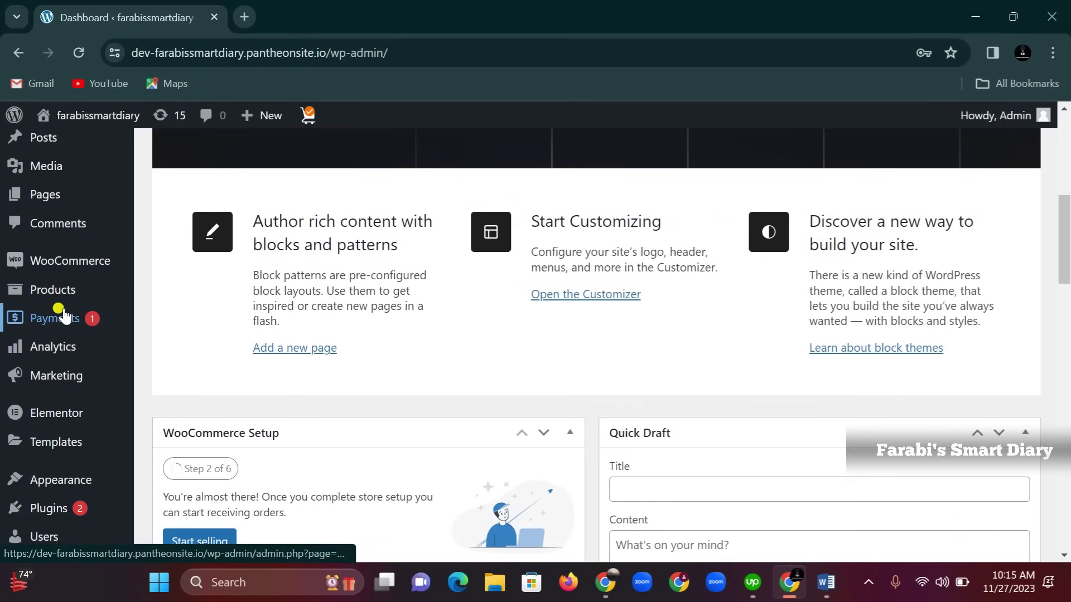
scroll(53, 262, "up", 3)
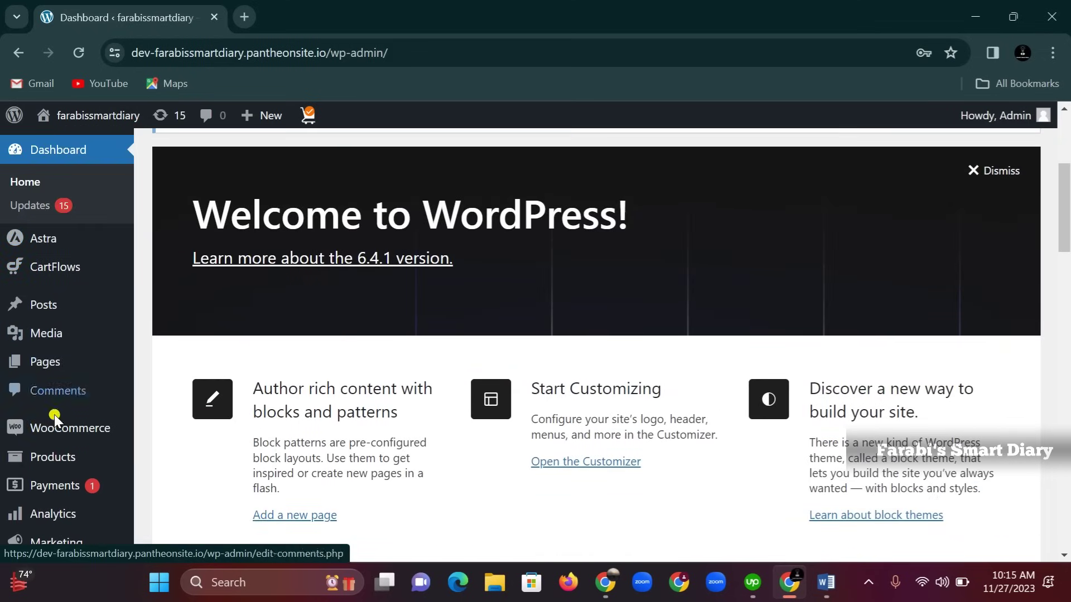
scroll(56, 459, "down", 1)
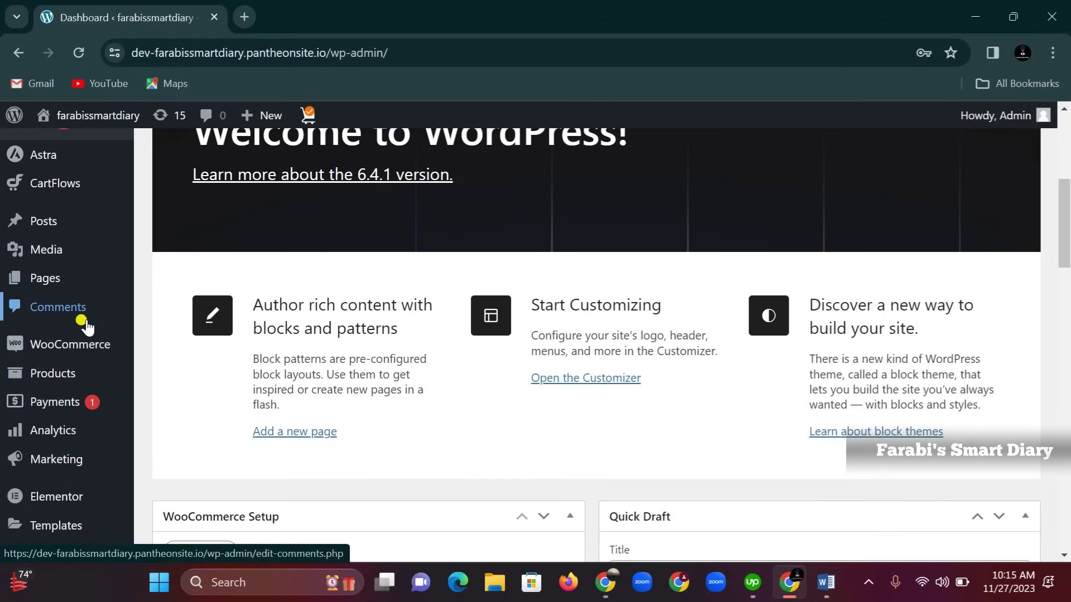
scroll(86, 326, "down", 3)
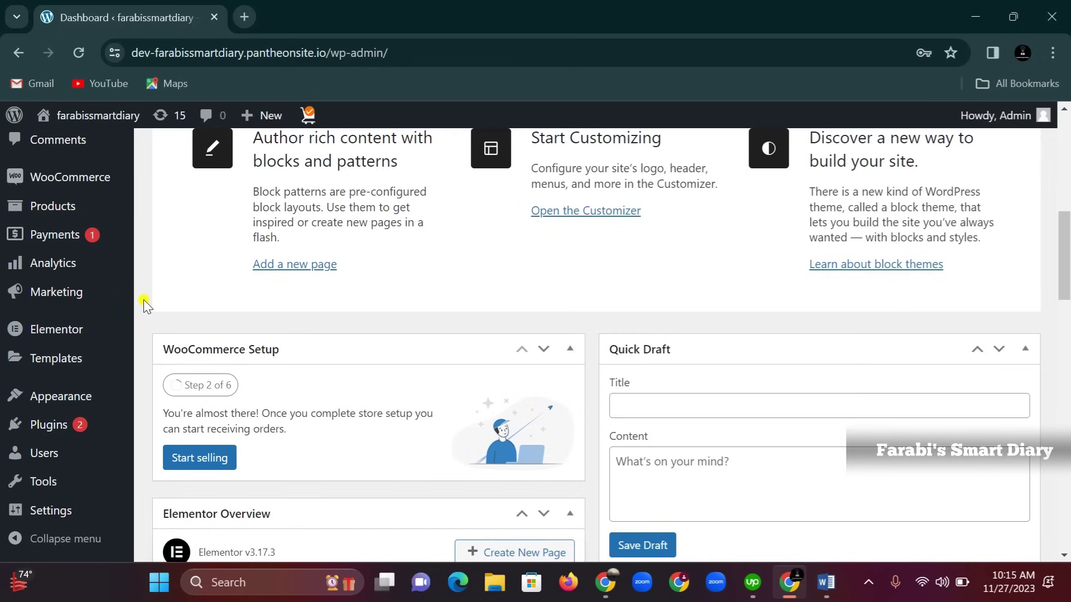
mouse_move(39, 433)
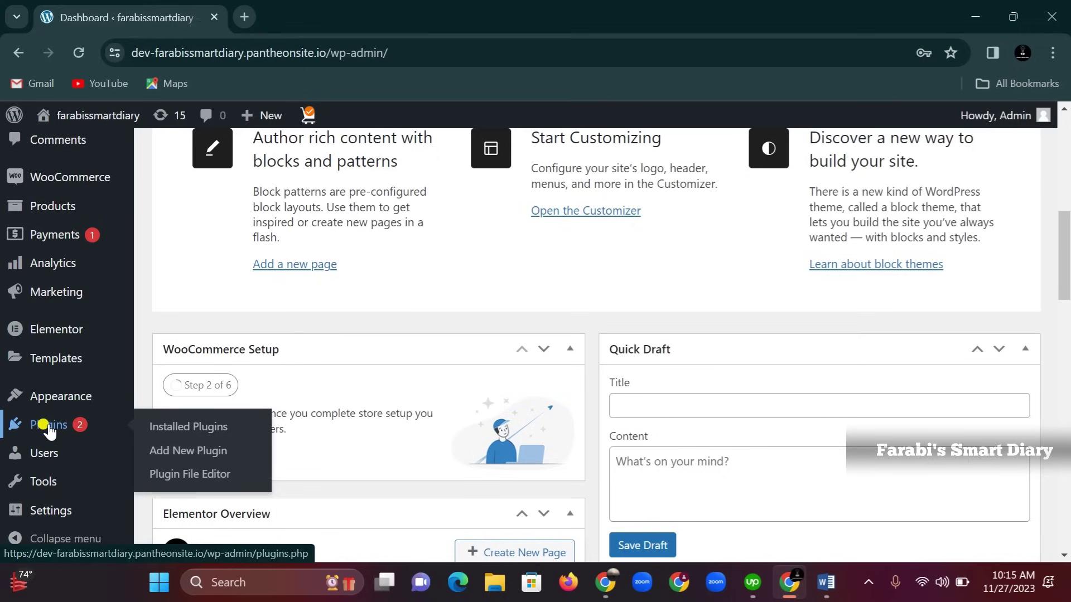
left_click(196, 453)
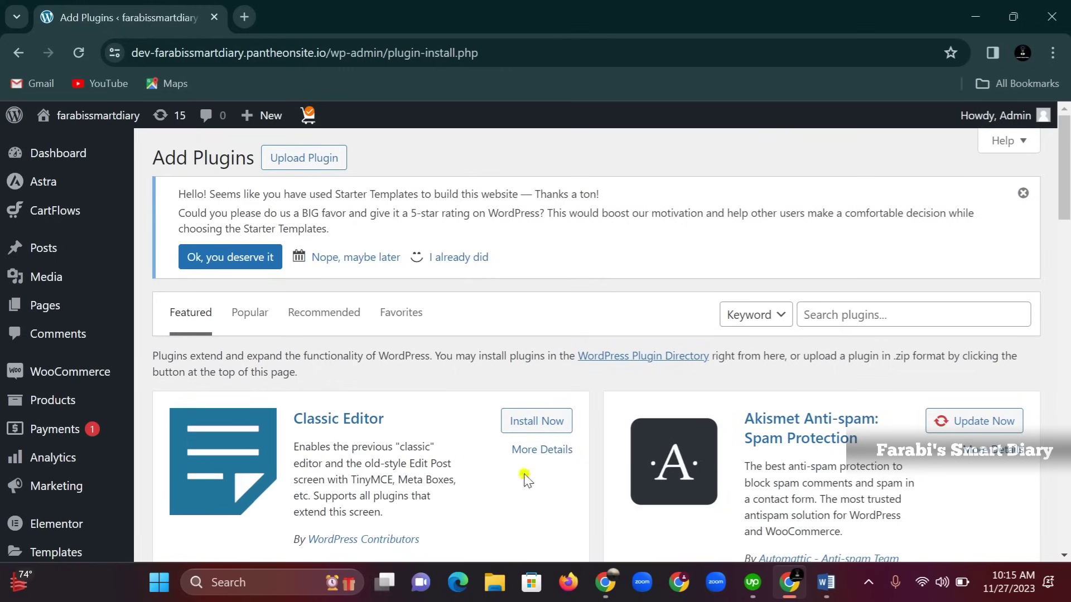
Search the plugin directory for Yoast SEO, then install and activate it
scroll(859, 322, "down", 9)
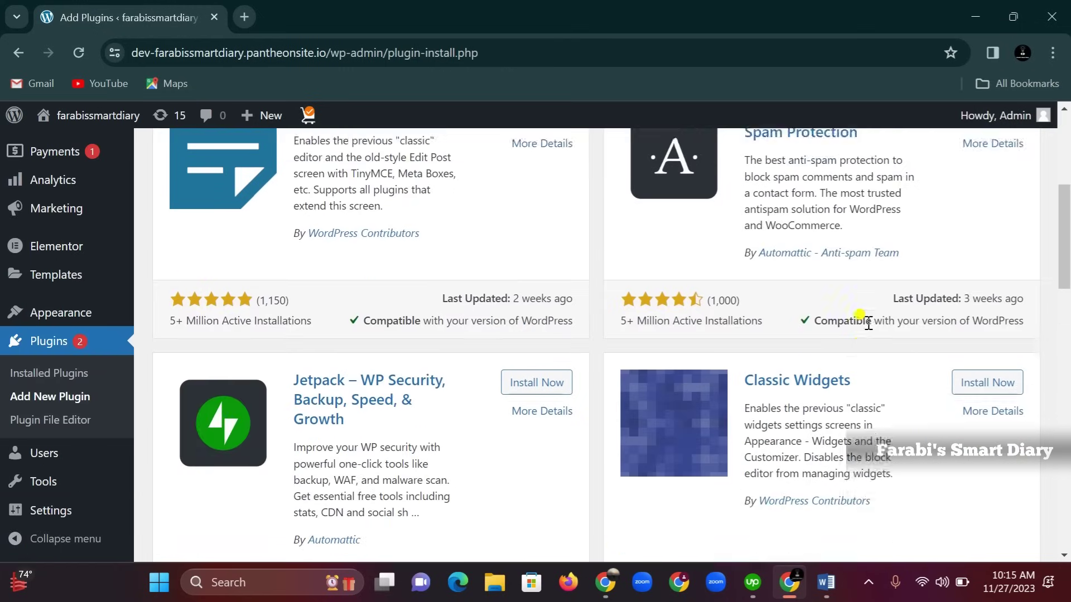
scroll(873, 331, "up", 6)
scroll(873, 334, "up", 4)
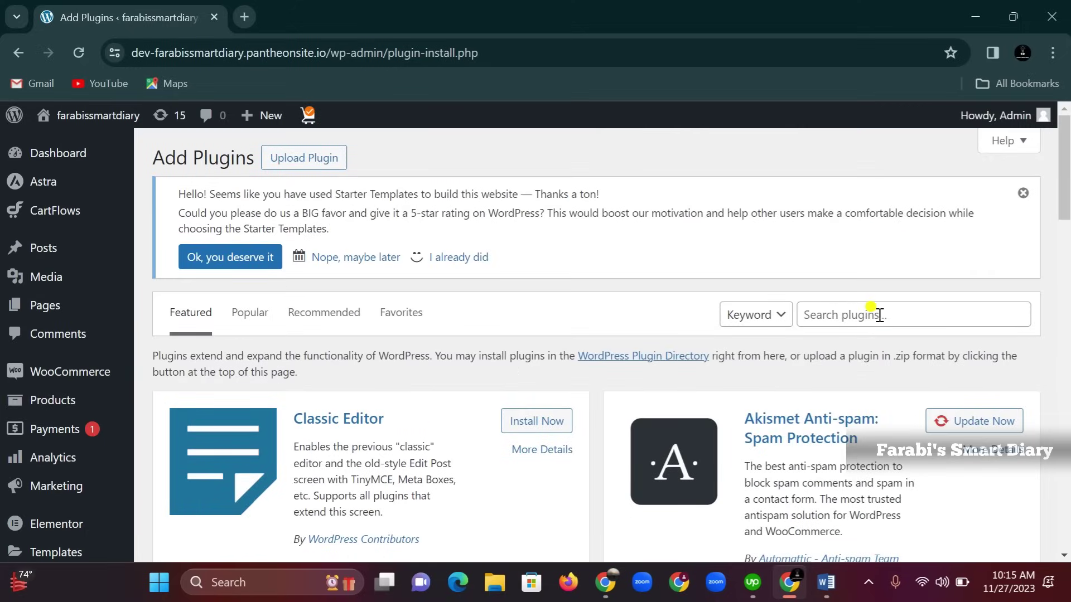
left_click(879, 315)
type("yoast seo")
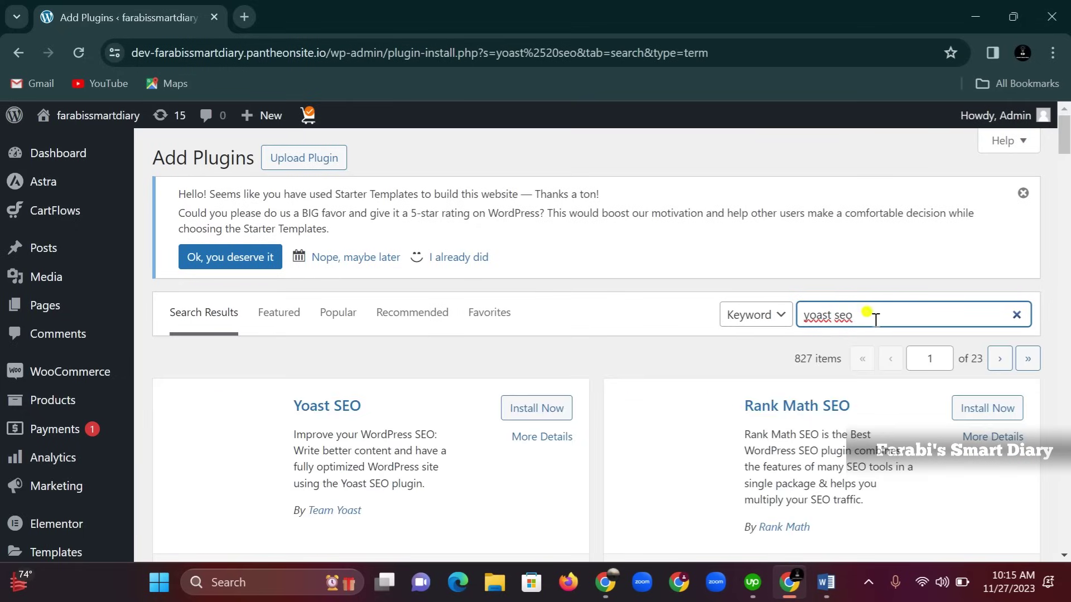
scroll(308, 417, "down", 1)
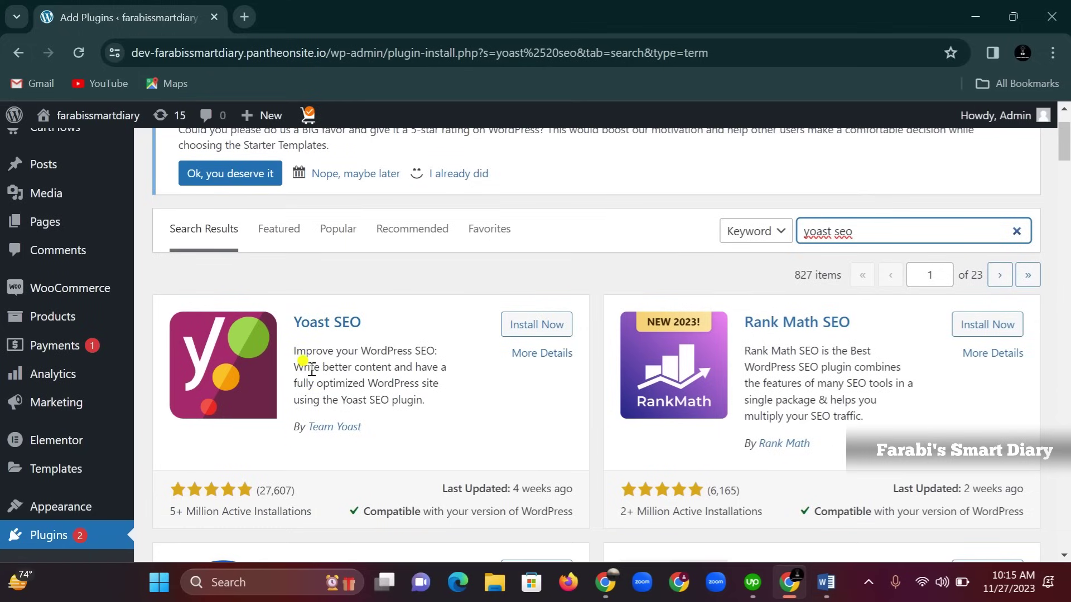
left_click(537, 329)
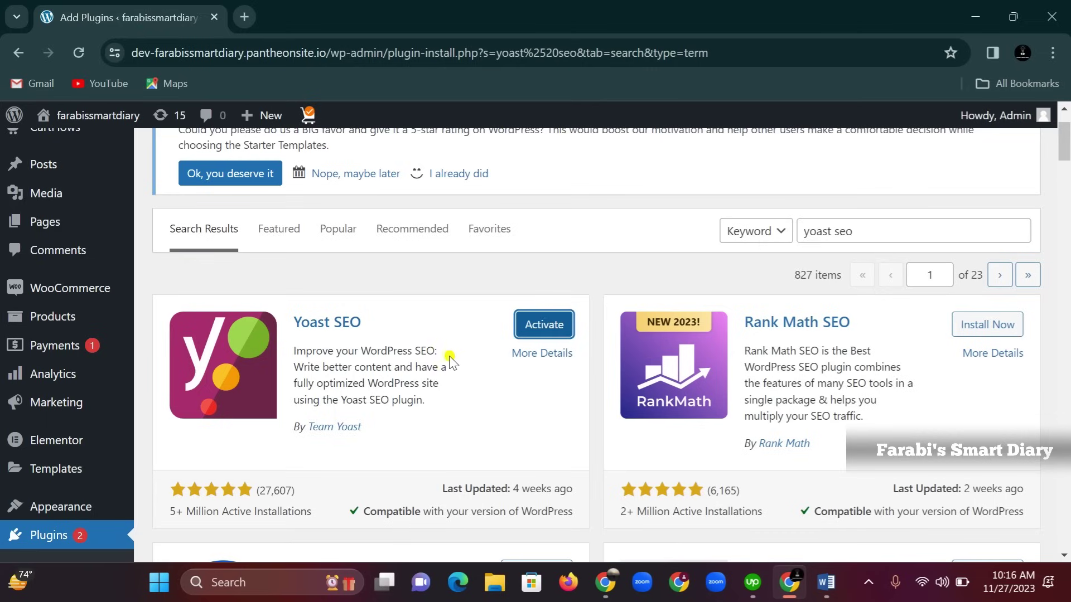
left_click(547, 330)
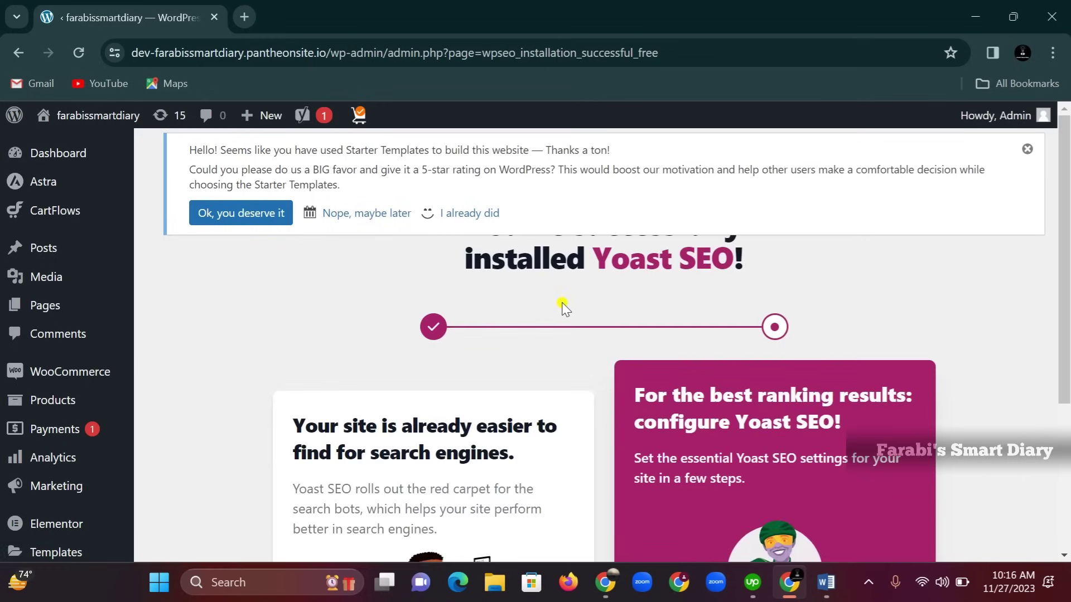
Review the Yoast SEO General dashboard and bring up the admin bar's + New dropdown
scroll(563, 308, "down", 5)
scroll(574, 318, "up", 5)
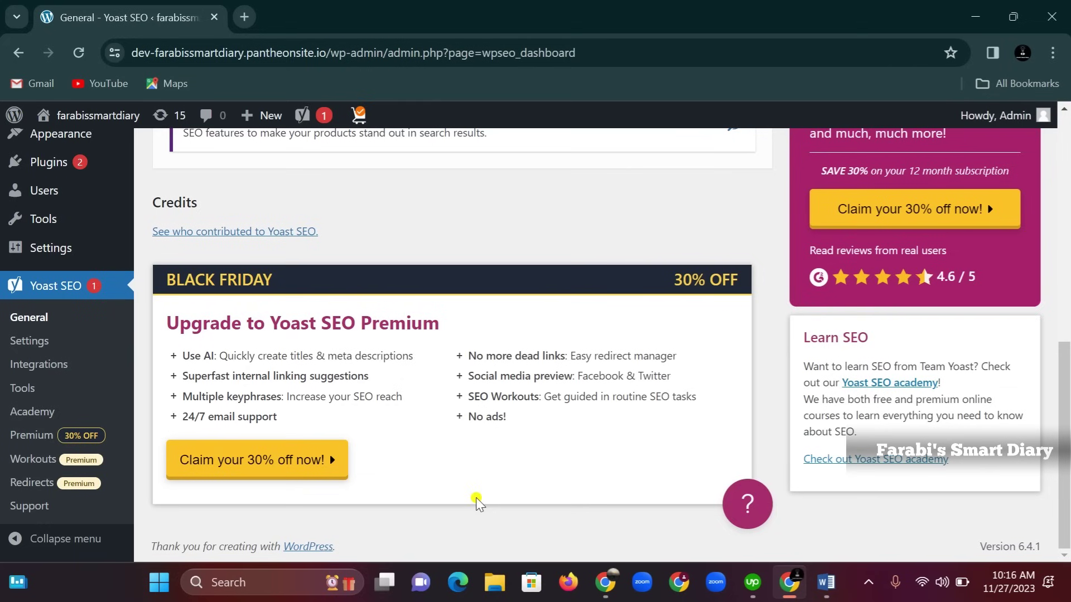
scroll(509, 375, "up", 6)
scroll(524, 306, "up", 3)
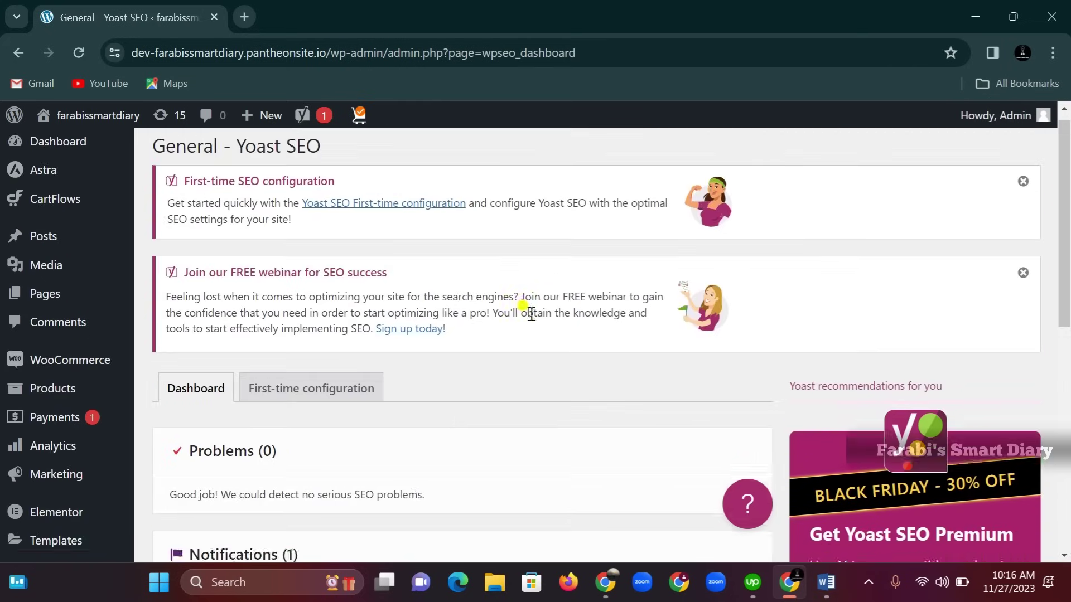
scroll(478, 342, "down", 7)
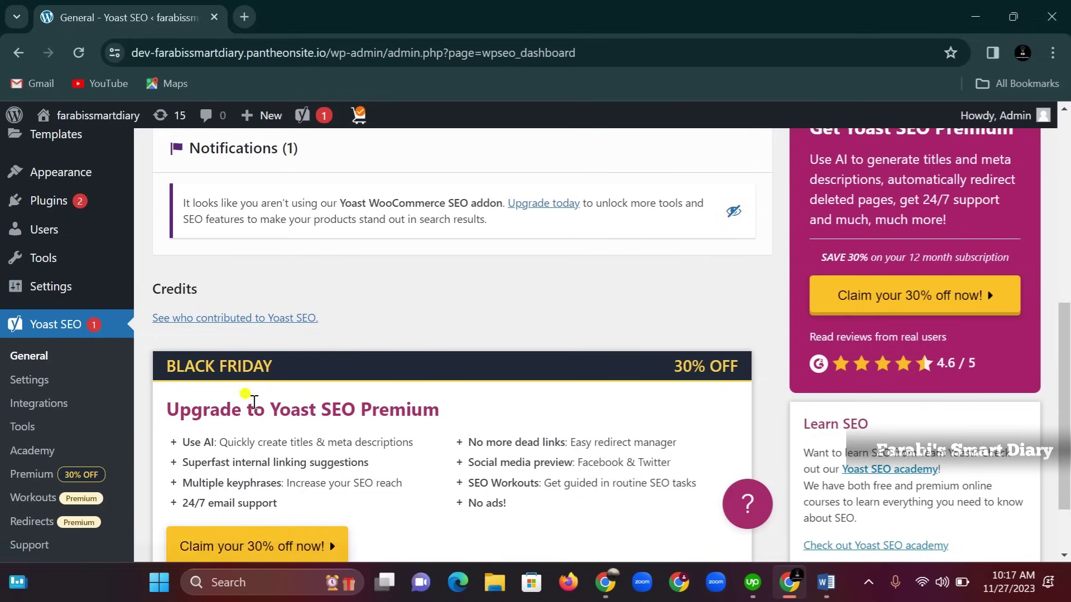
scroll(275, 430, "up", 5)
scroll(390, 374, "up", 3)
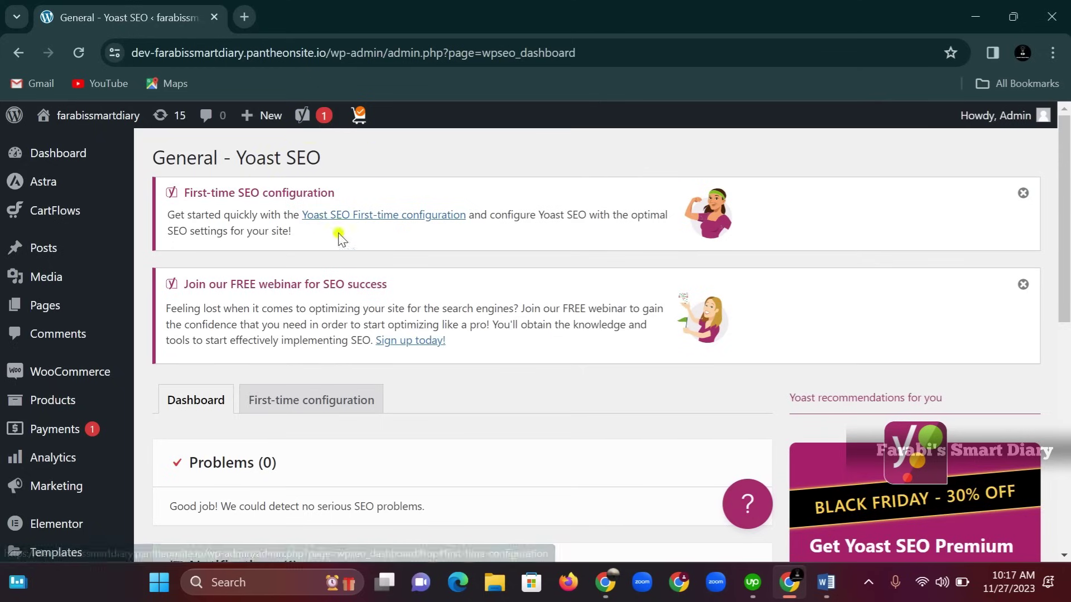
mouse_move(249, 117)
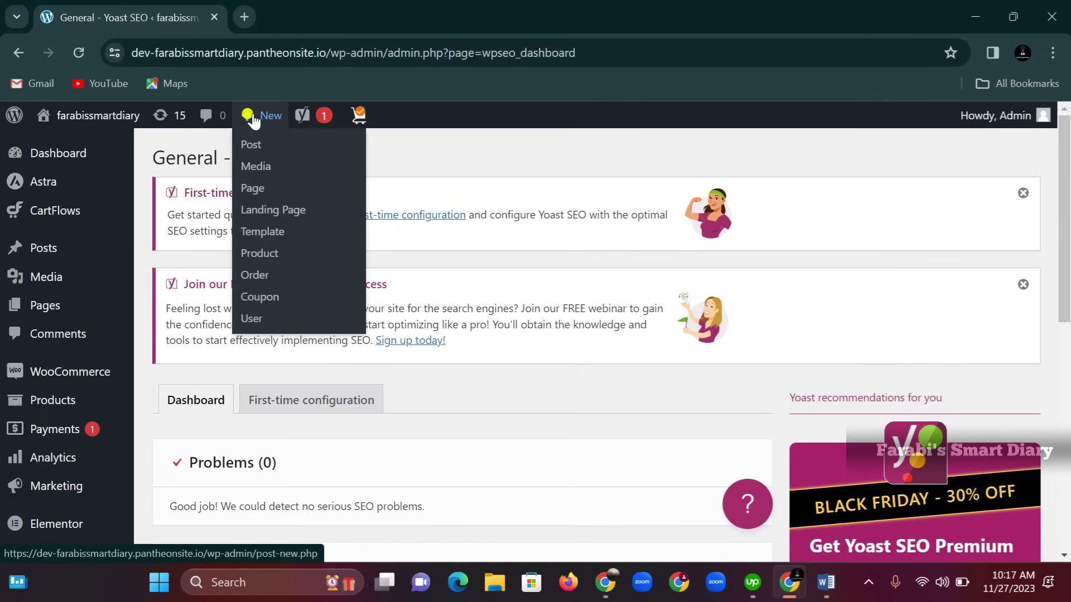
Create a new post, dismiss the block editor welcome tour, and return to the Word article
left_click(251, 144)
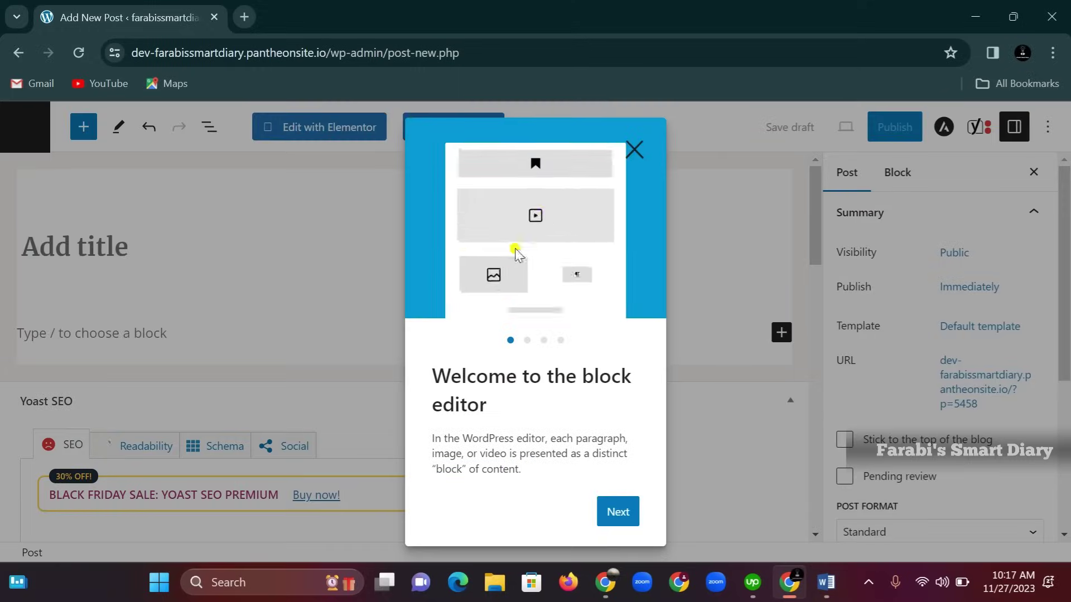
left_click(634, 149)
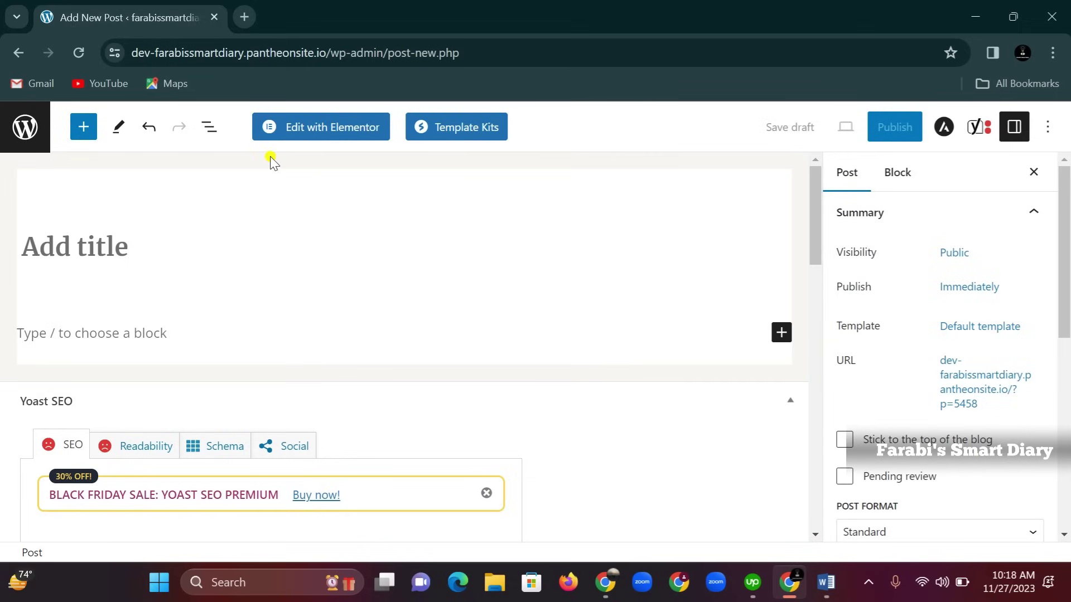
scroll(257, 195, "down", 3)
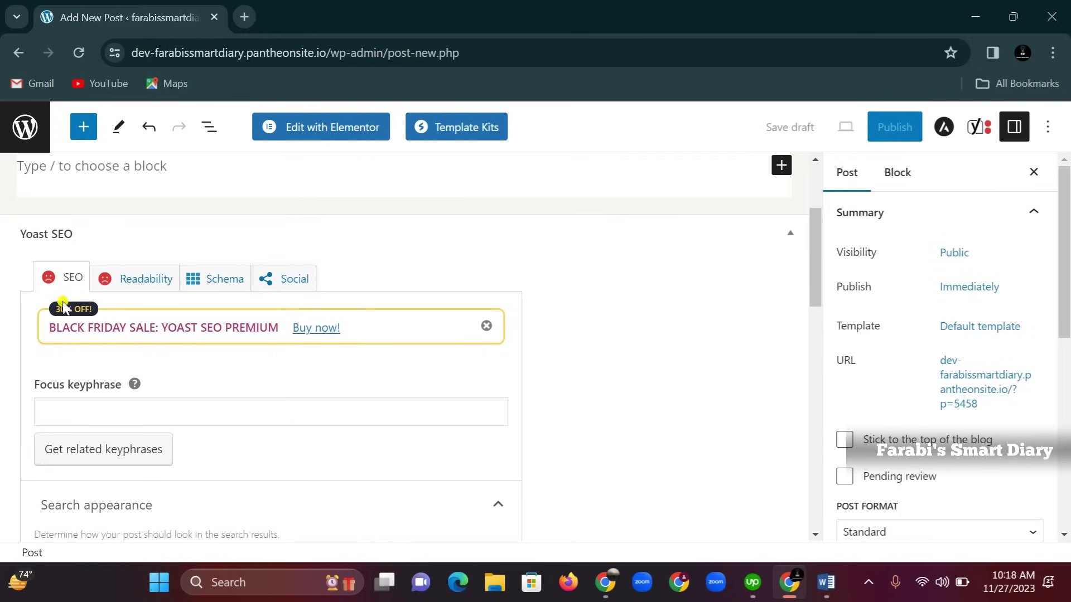
scroll(242, 359, "down", 6)
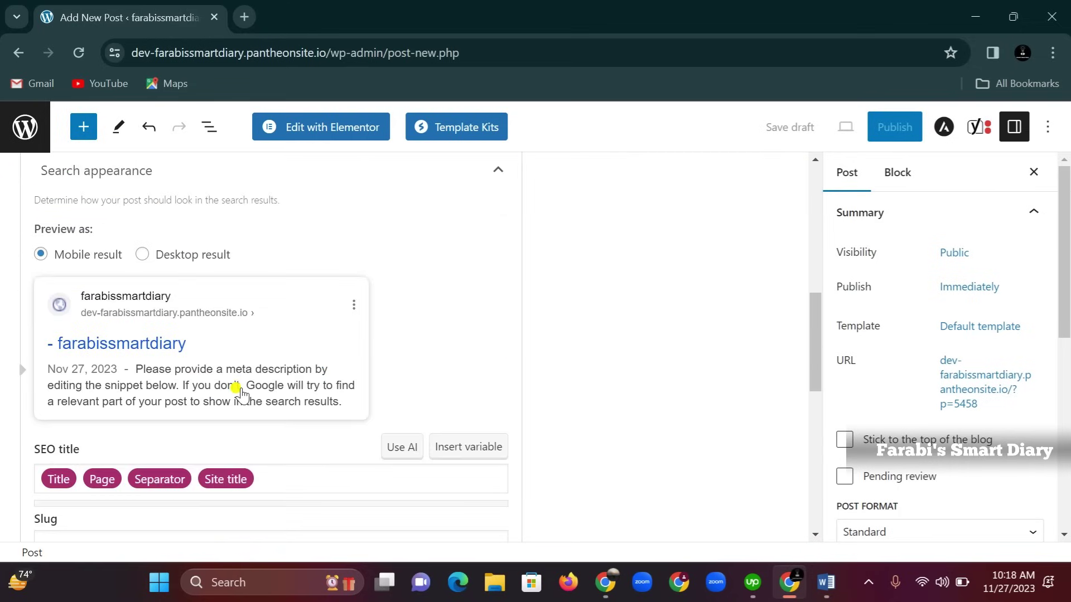
scroll(242, 393, "up", 10)
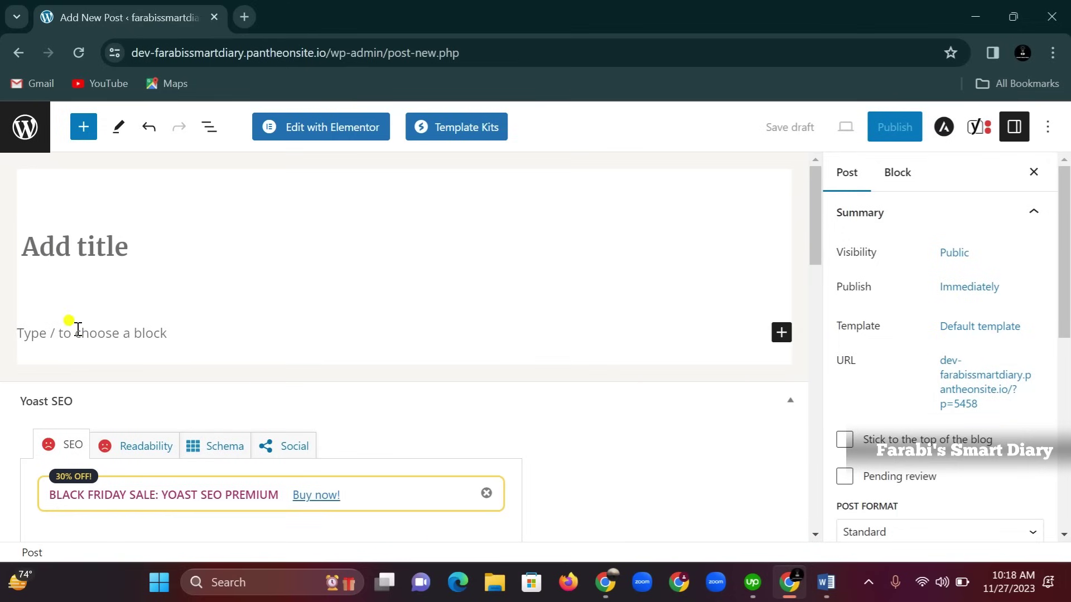
scroll(143, 363, "down", 4)
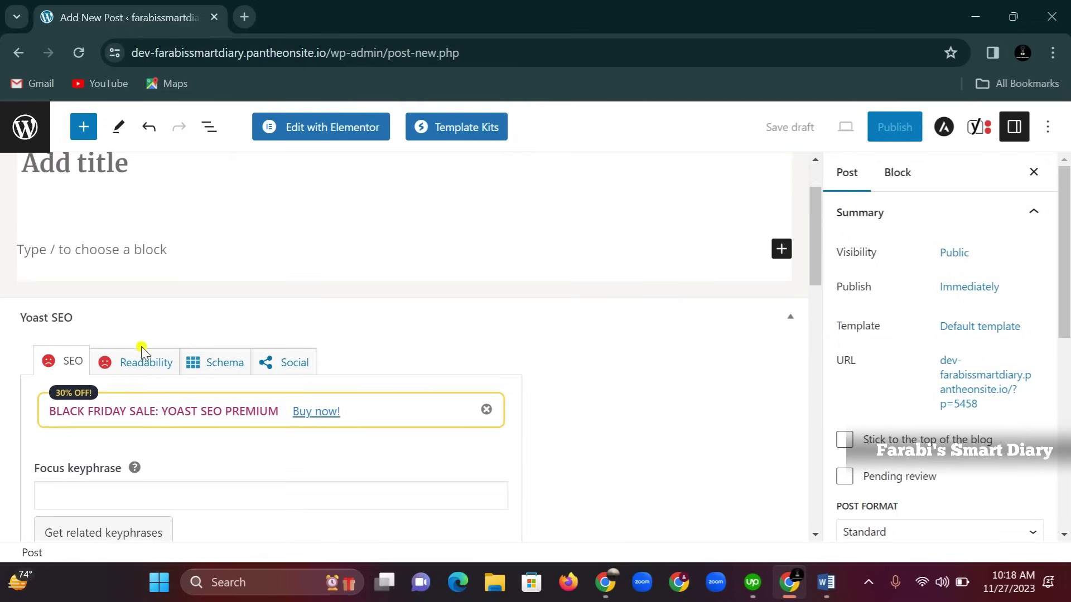
scroll(186, 411, "down", 10)
scroll(191, 454, "up", 14)
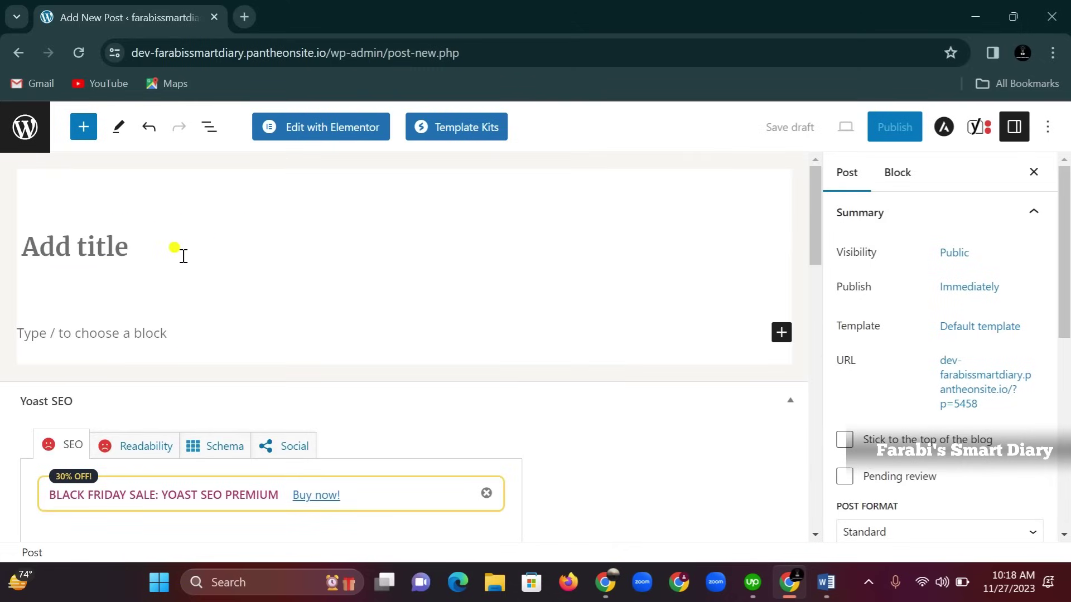
left_click(826, 582)
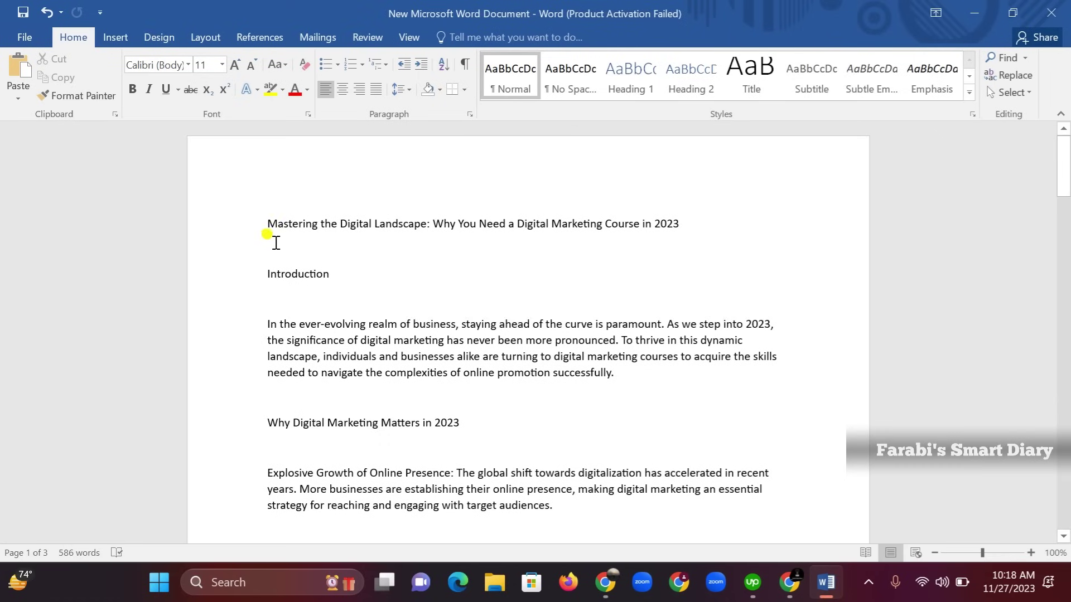
Select the full 586-word digital marketing article in Word and copy it
left_click_drag(269, 222, 683, 224)
left_click(330, 261)
left_click_drag(291, 247, 465, 225)
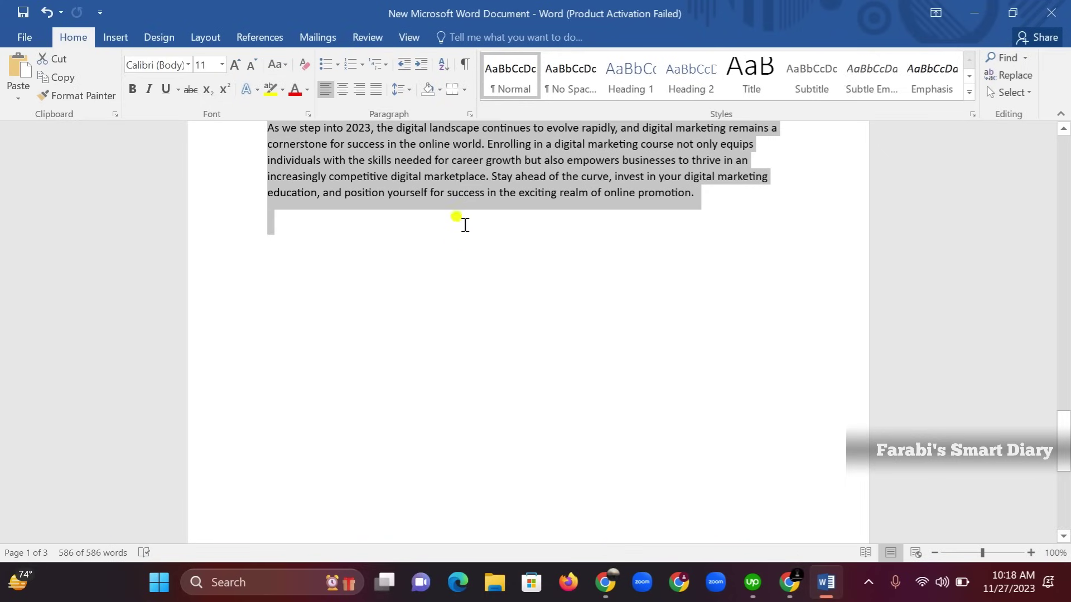
right_click(458, 182)
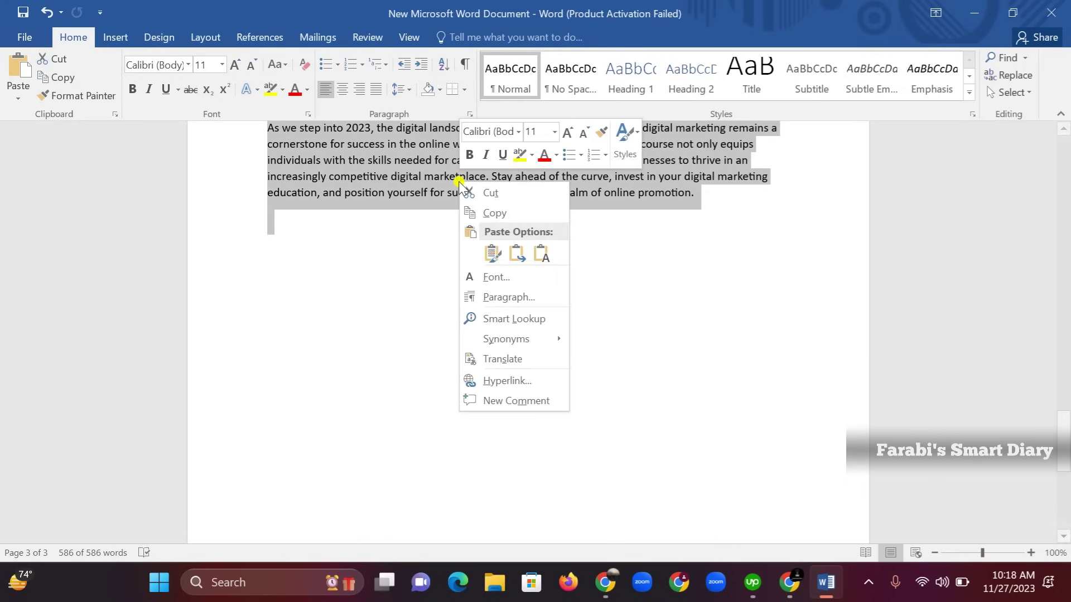
left_click(494, 214)
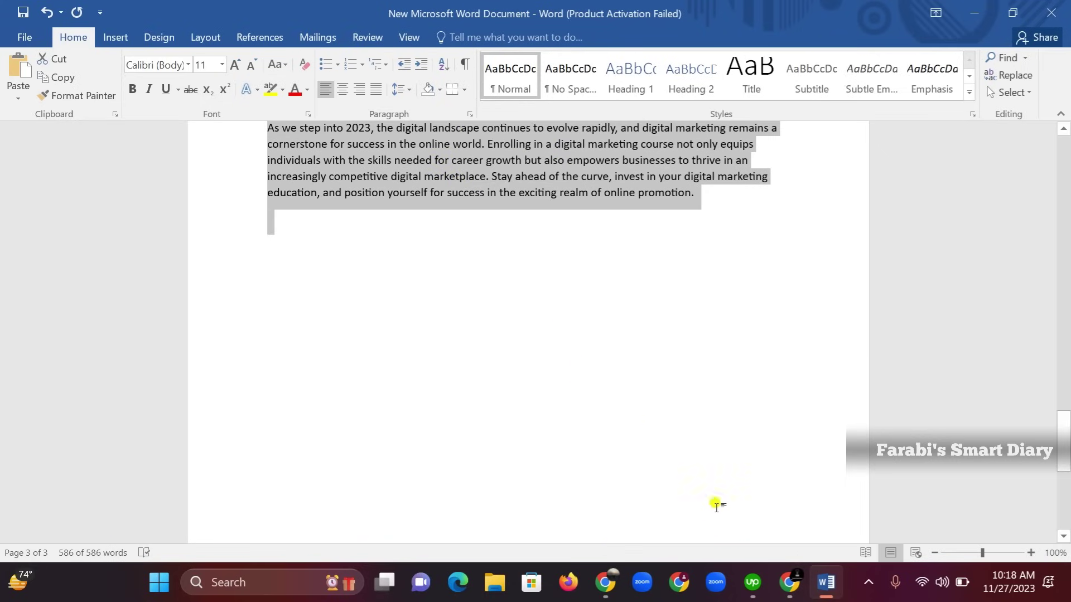
left_click(787, 584)
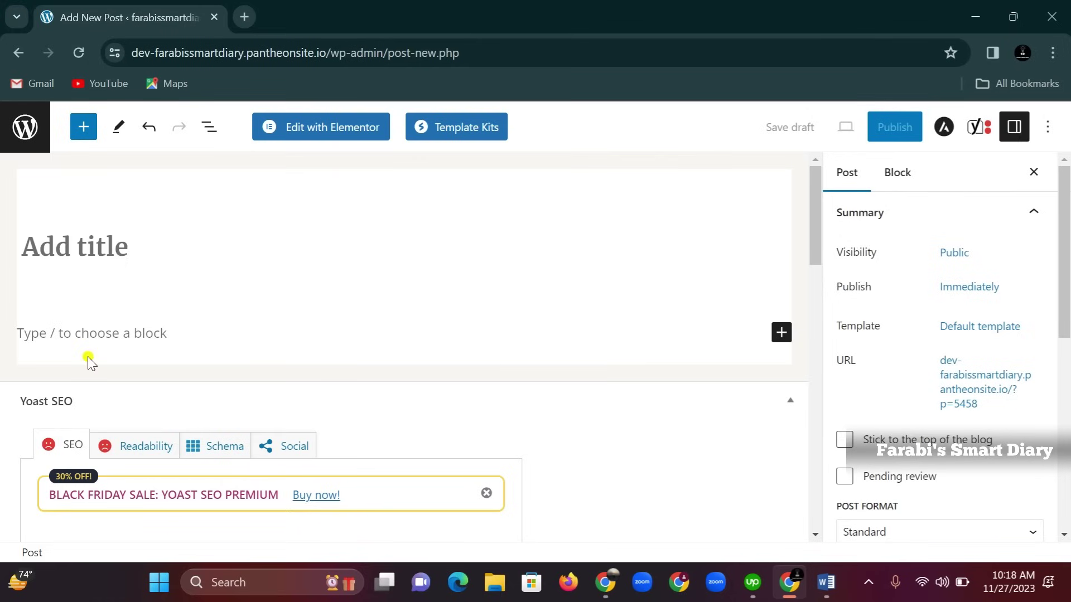
Paste the copied article into the post's empty body paragraph and select its headline line
scroll(105, 238, "down", 3)
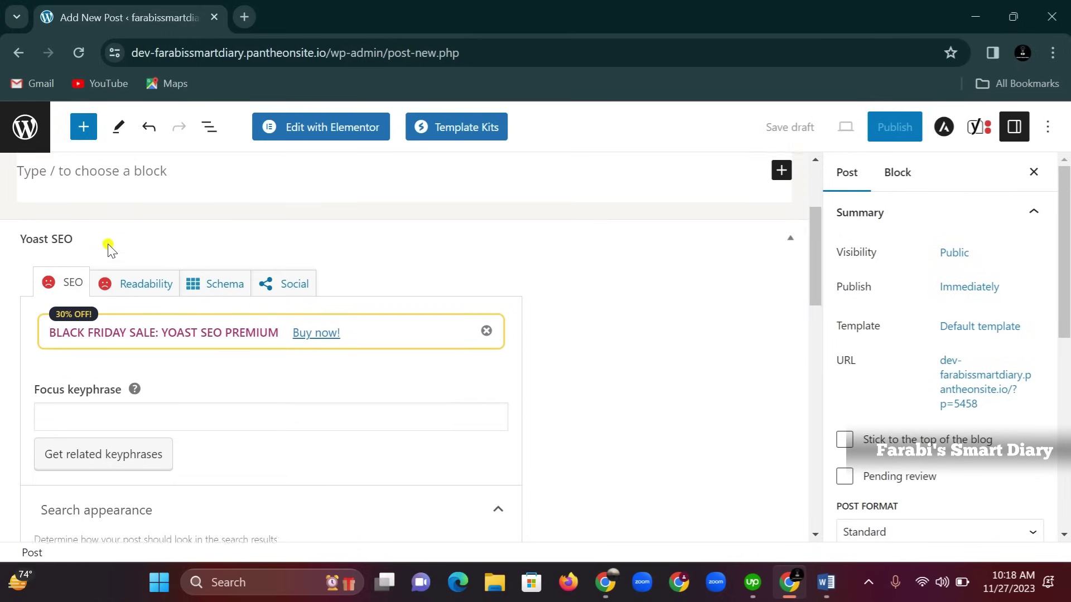
scroll(104, 257, "up", 1)
left_click(107, 247)
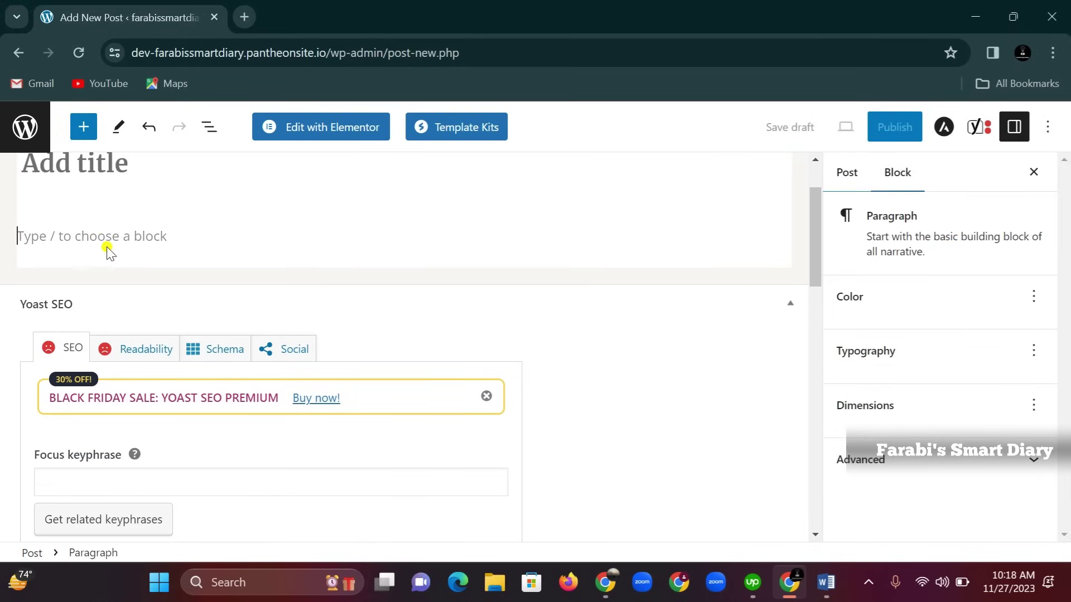
right_click(112, 237)
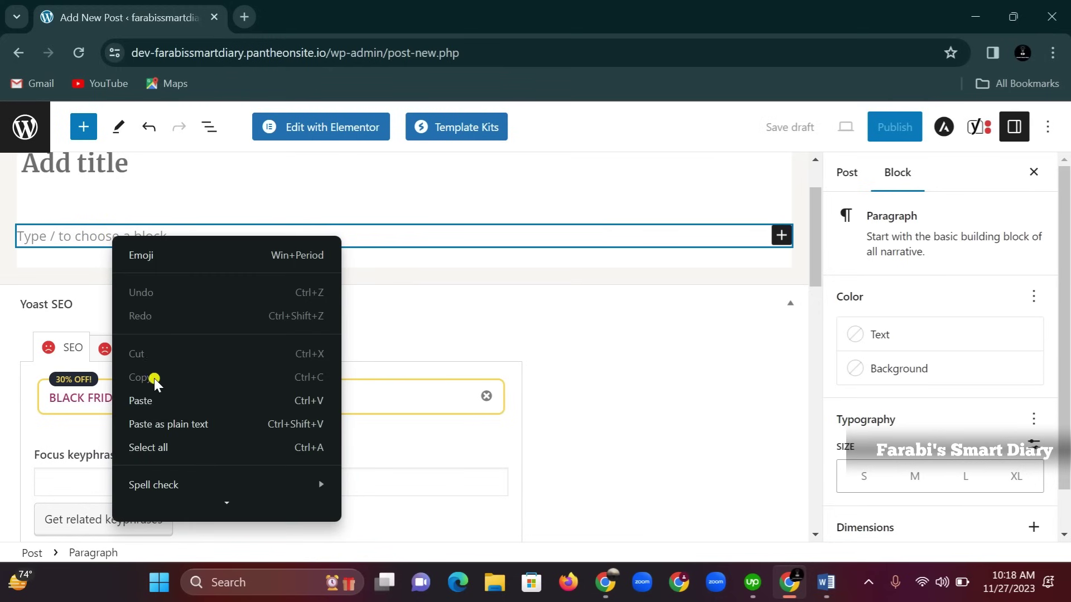
left_click(142, 400)
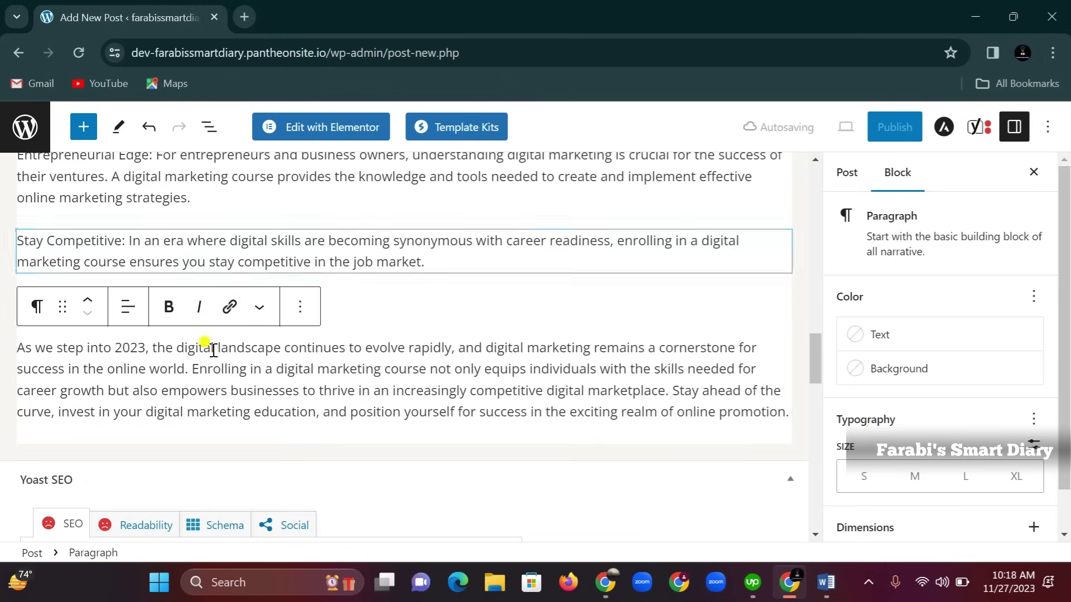
scroll(226, 453, "up", 10)
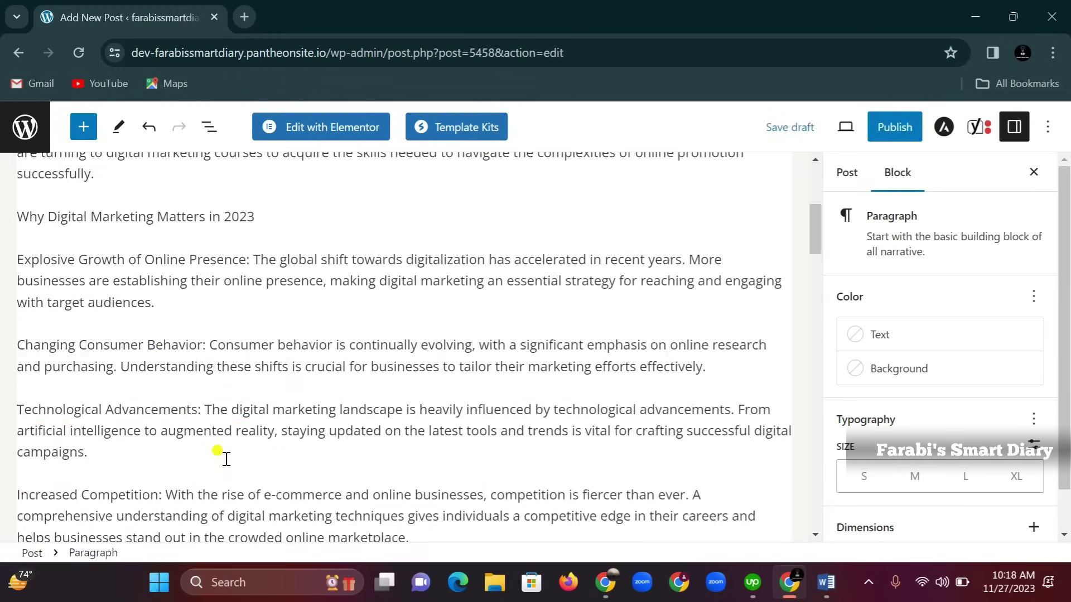
scroll(226, 456, "up", 5)
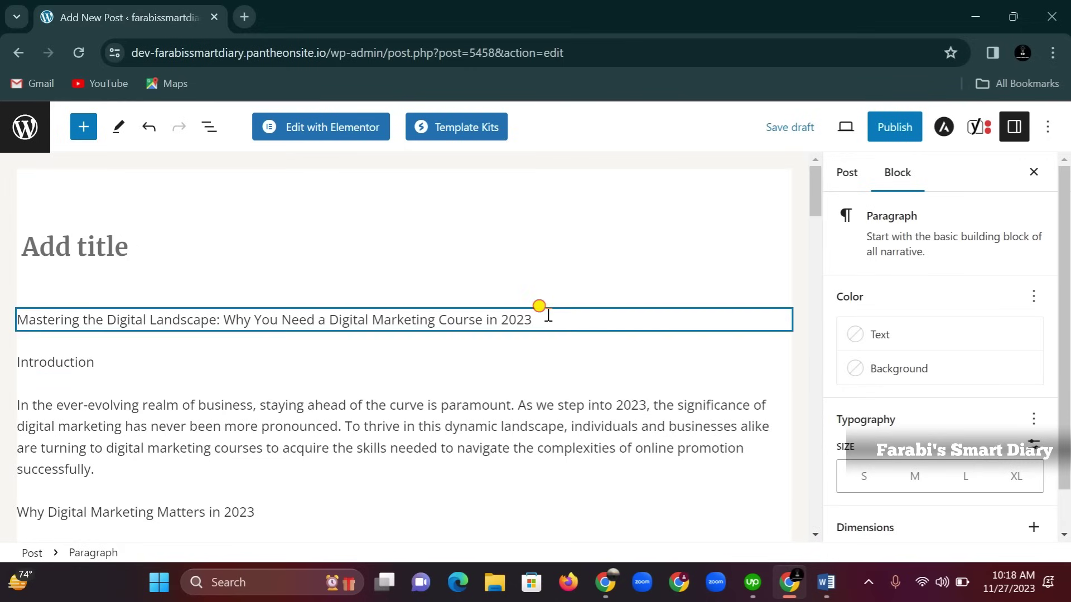
left_click_drag(549, 315, 17, 318)
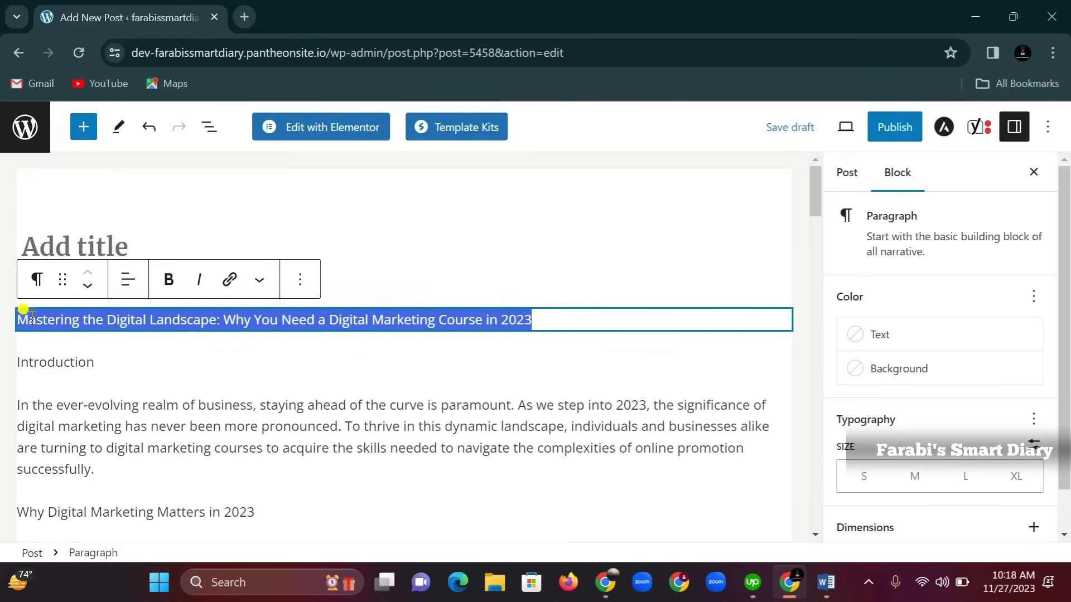
Cut the 'Mastering the Digital Landscape…' headline from the body and paste it as the post title
right_click(31, 318)
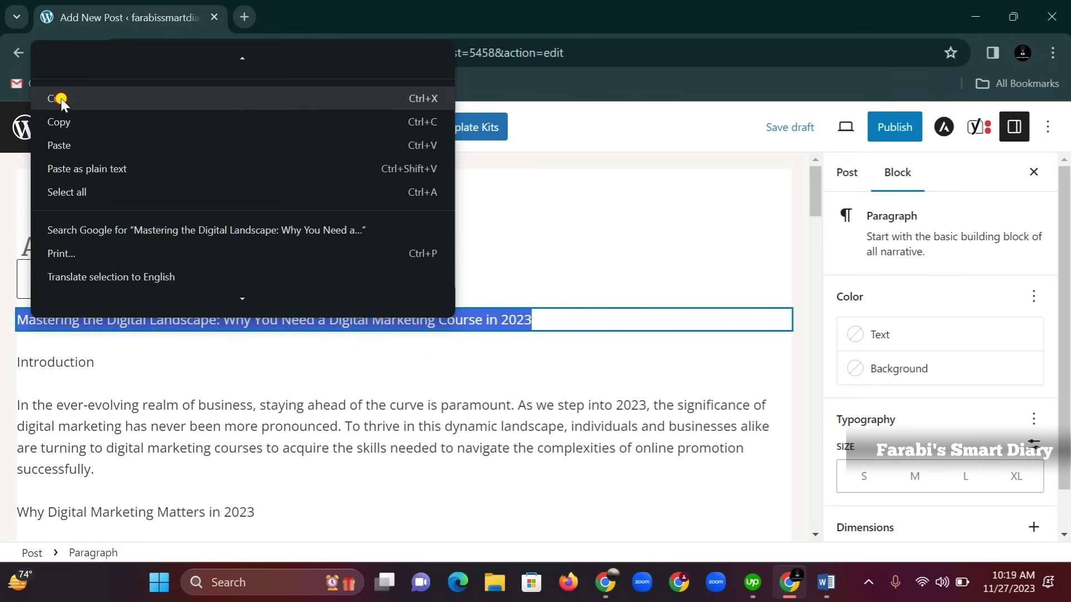
left_click(62, 98)
left_click(83, 241)
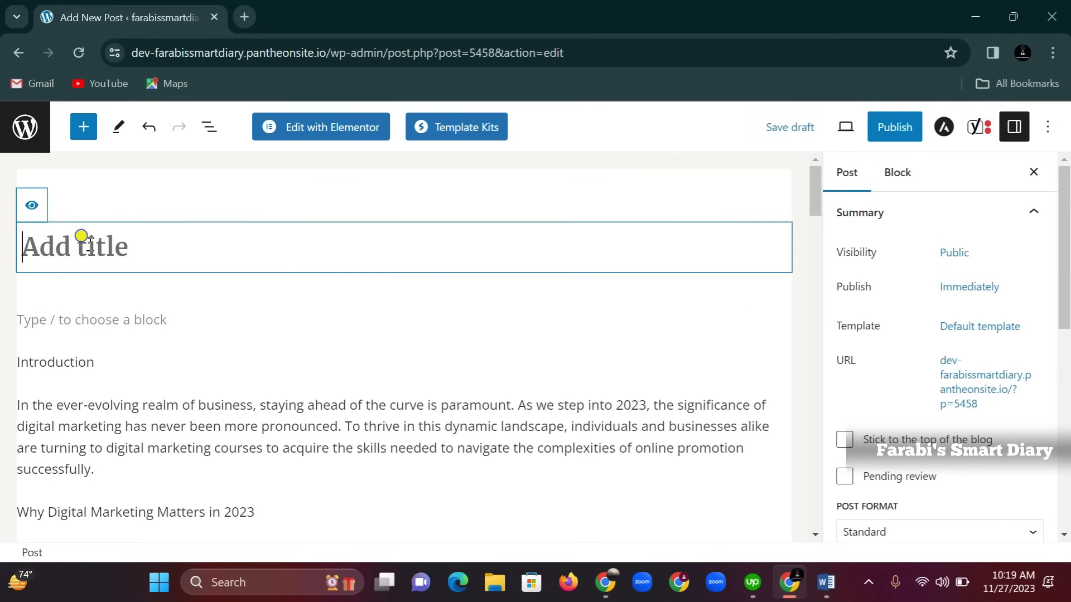
right_click(86, 242)
left_click(125, 407)
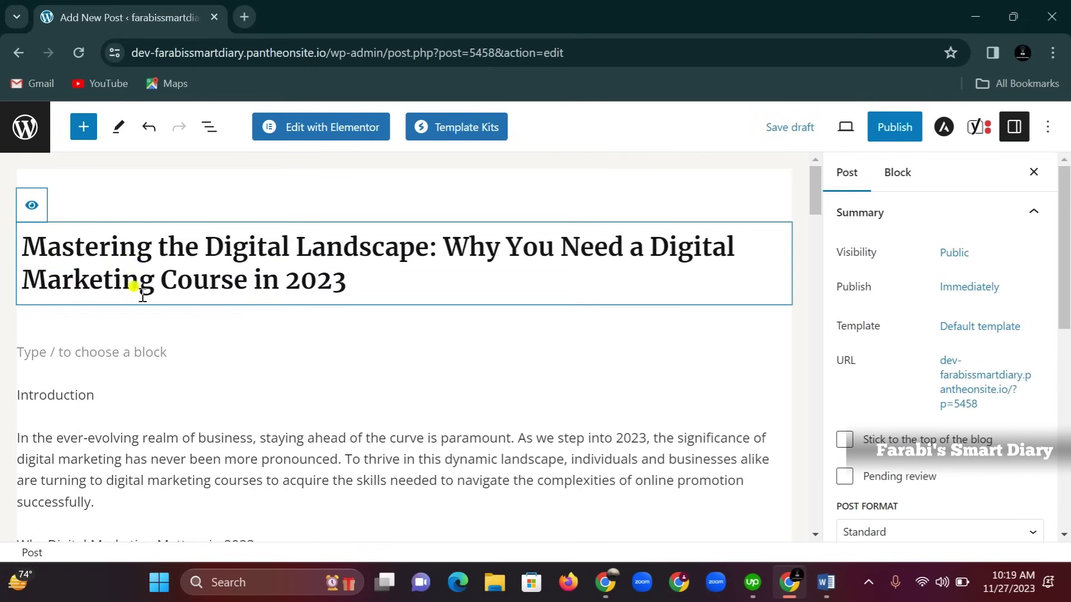
left_click(148, 351)
left_click(162, 393)
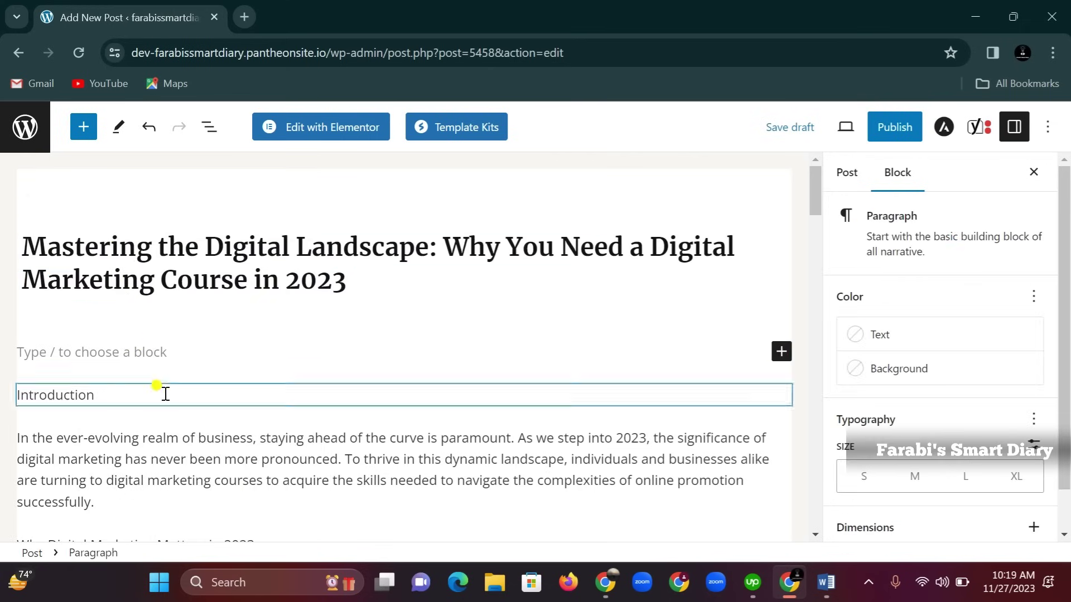
key("BackSpace")
left_click(19, 395)
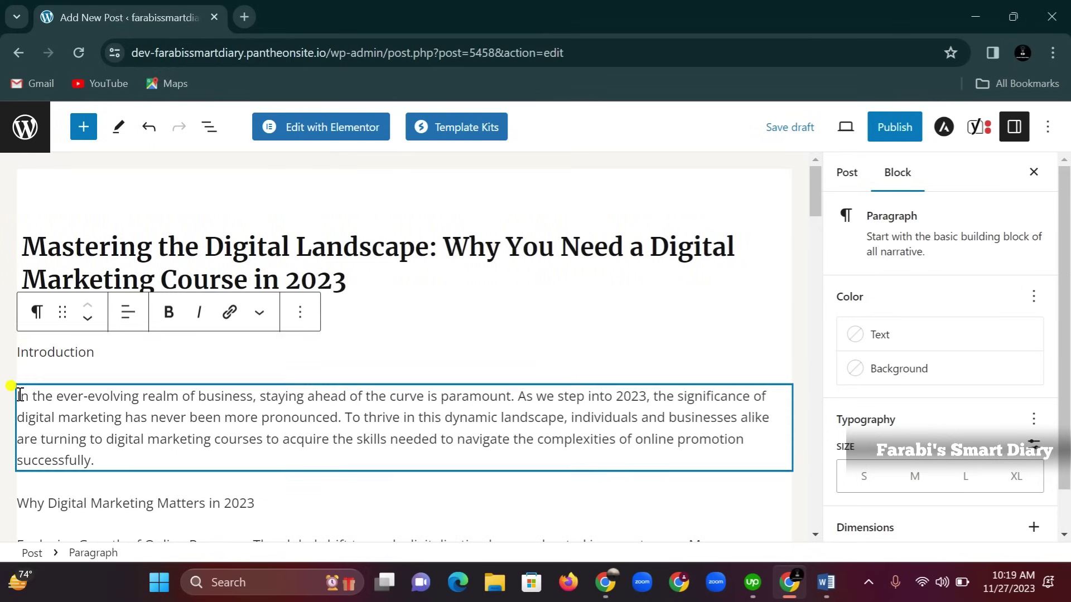
left_click(175, 349)
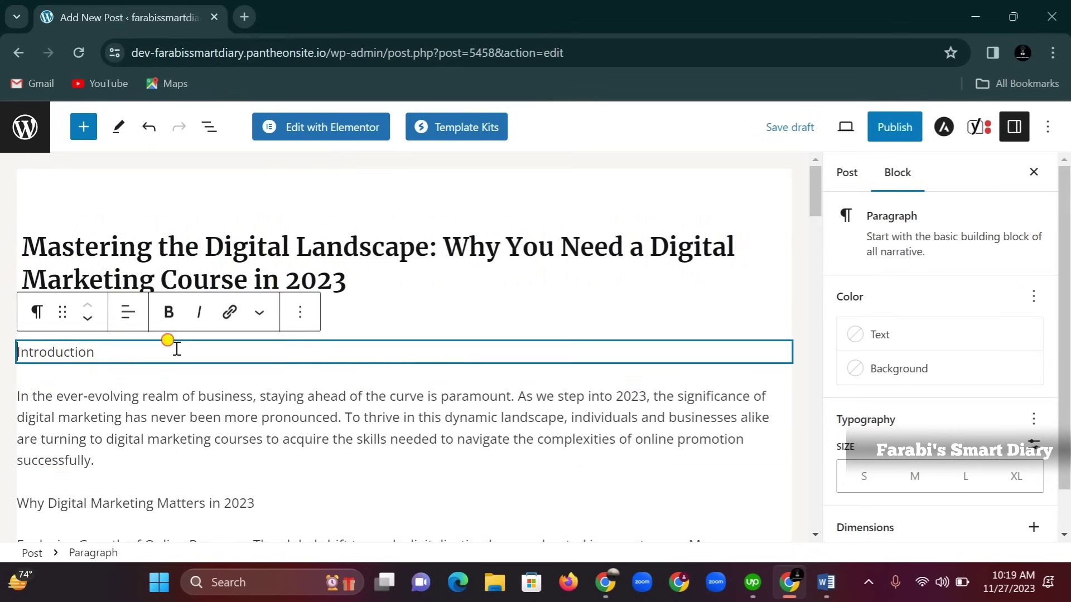
key("shift+alt+z")
scroll(180, 371, "down", 2)
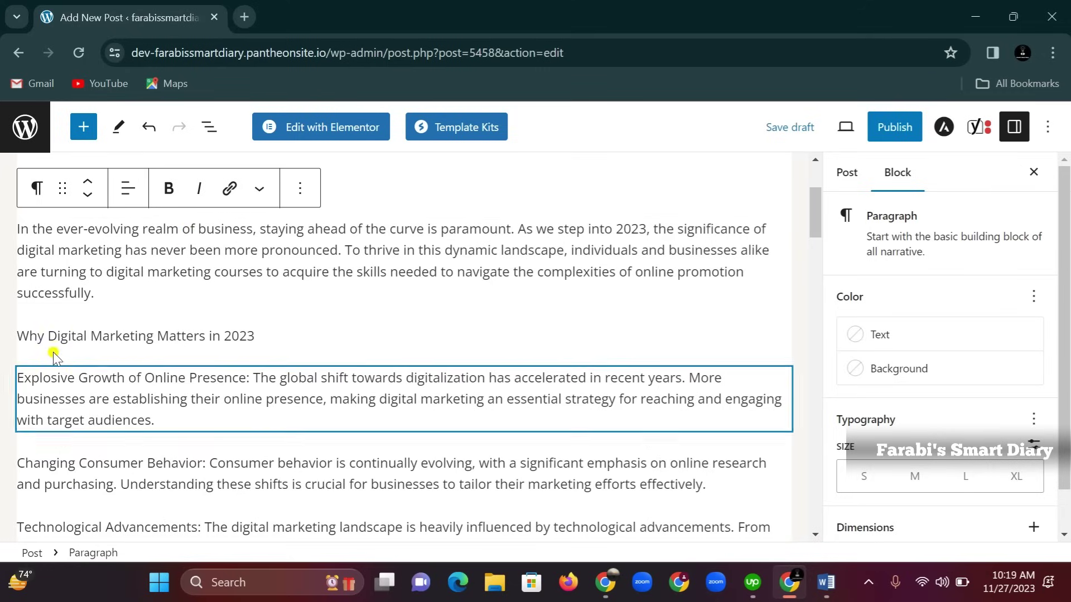
scroll(89, 375, "down", 5)
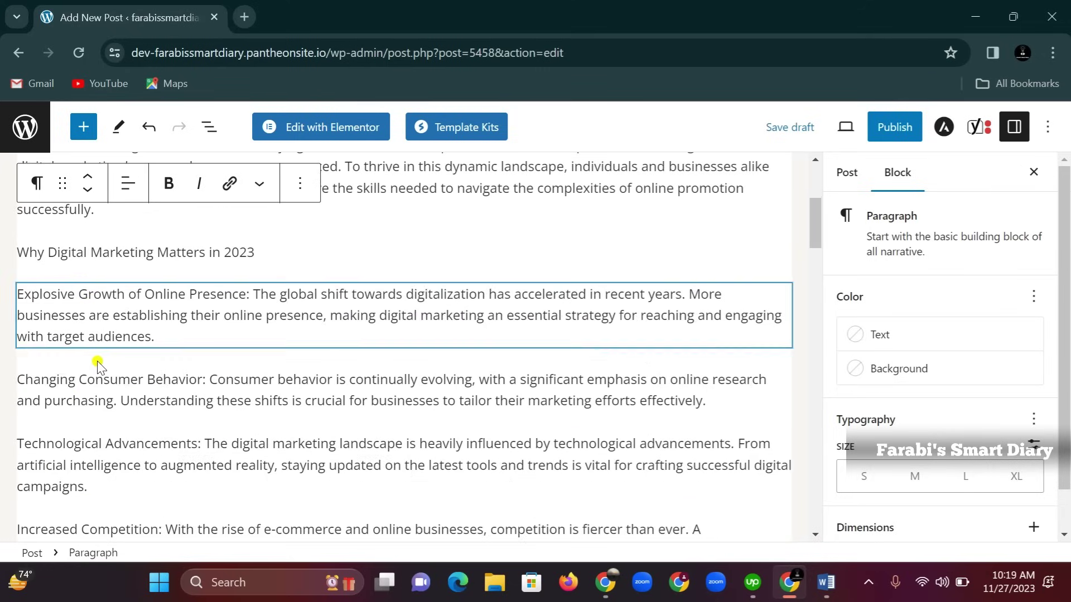
scroll(98, 361, "down", 7)
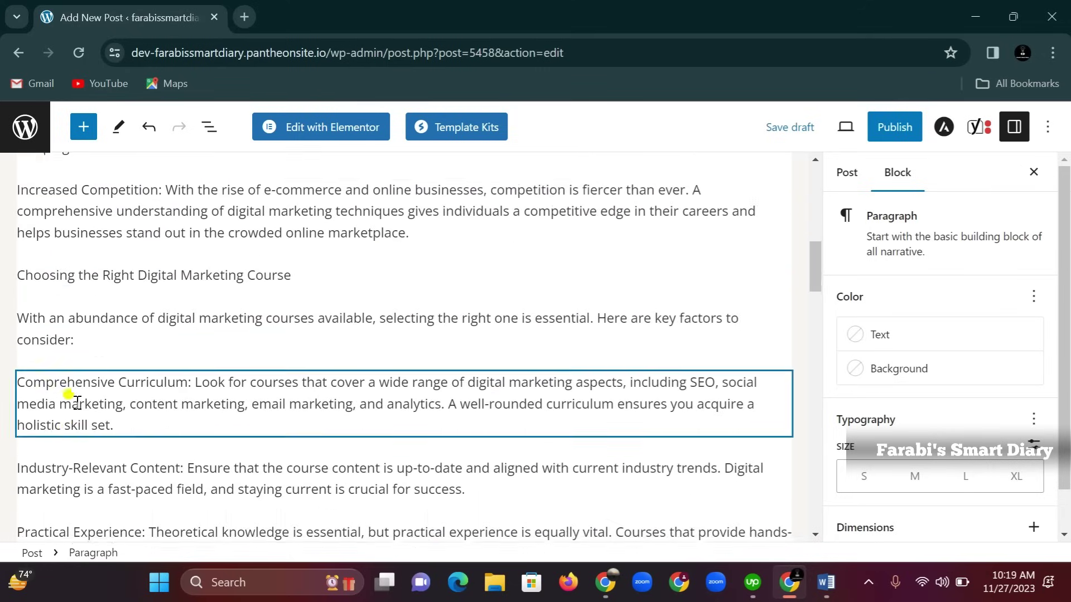
scroll(76, 406, "down", 8)
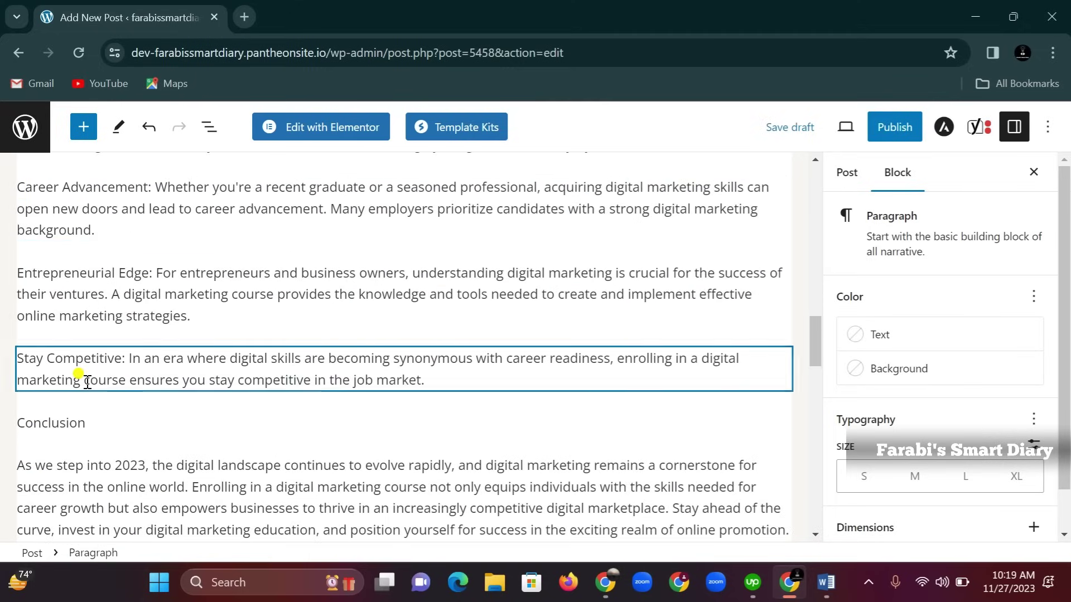
scroll(89, 388, "down", 2)
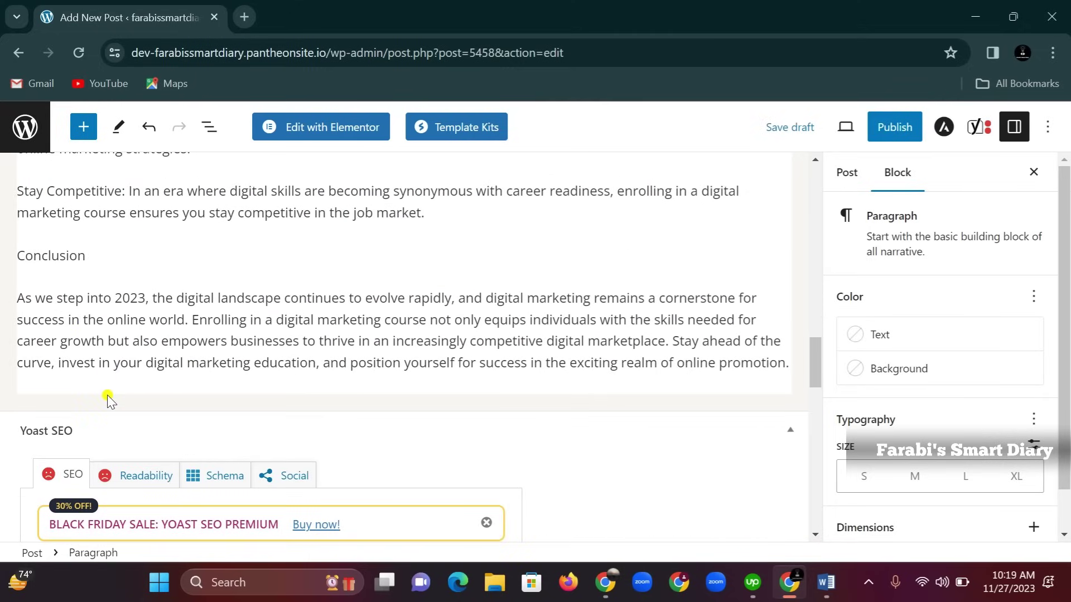
scroll(175, 336, "up", 20)
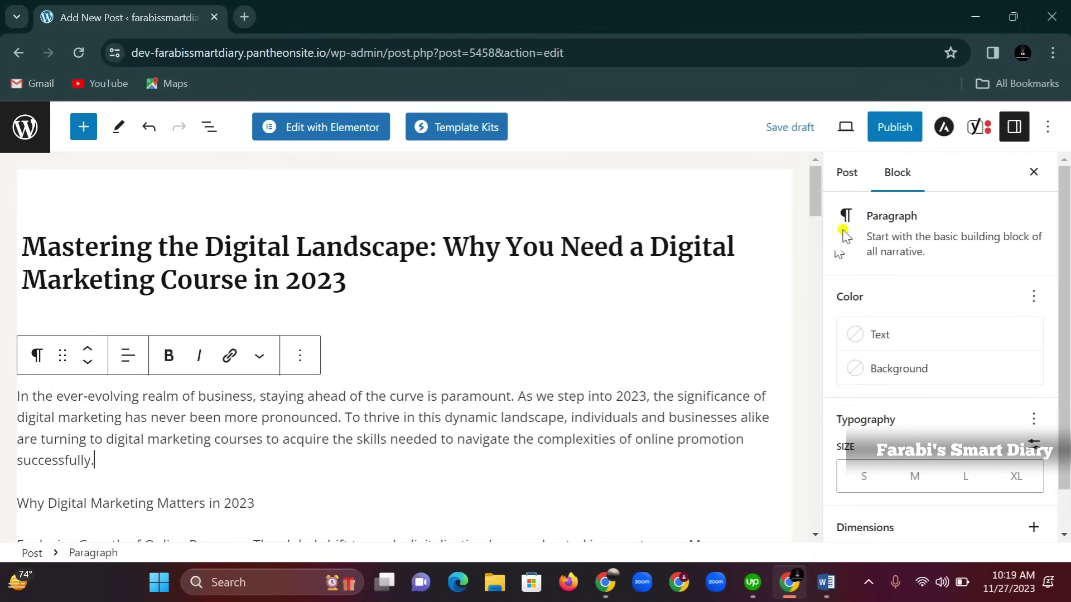
left_click_drag(813, 206, 813, 407)
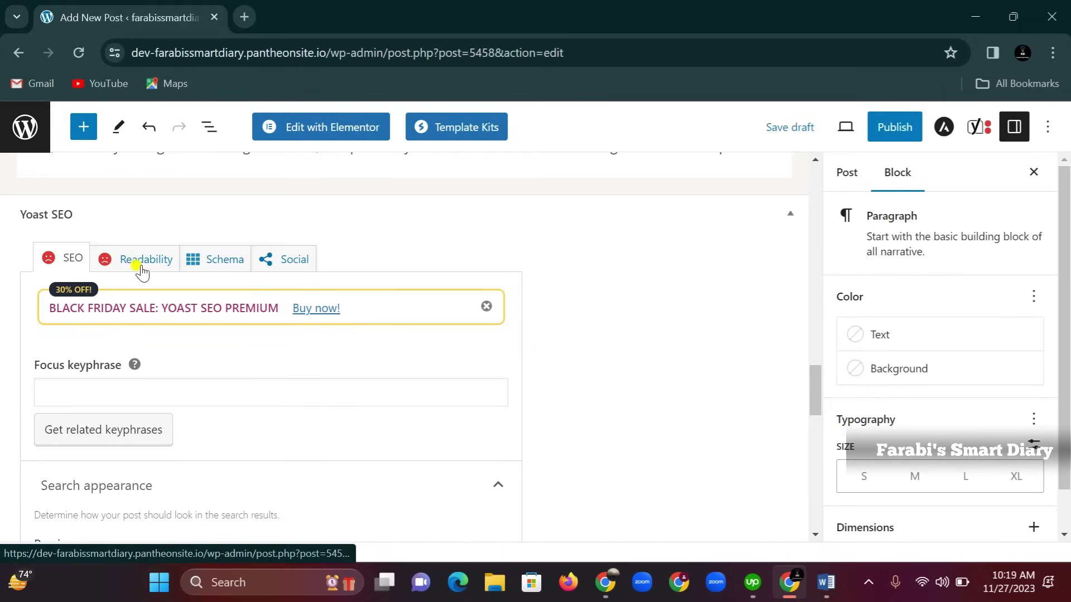
scroll(163, 452, "up", 15)
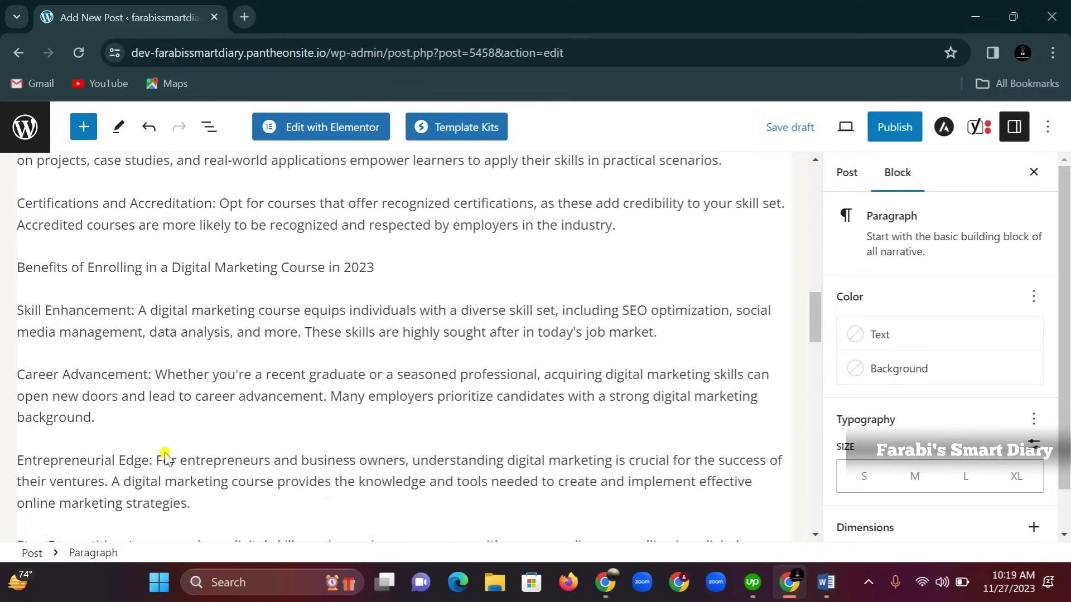
scroll(166, 454, "up", 10)
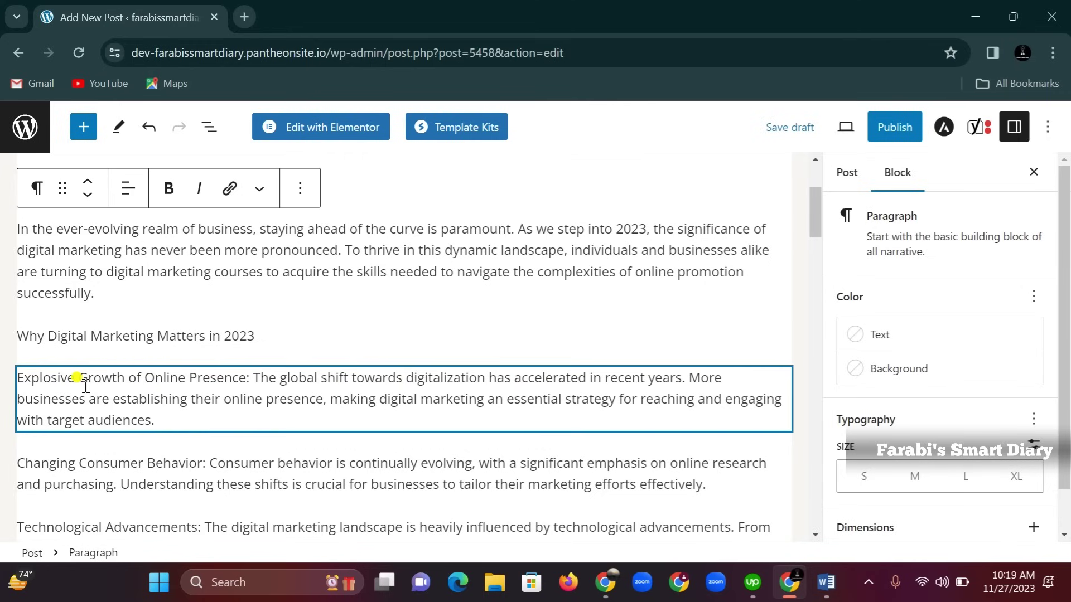
left_click(110, 392)
scroll(174, 424, "down", 2)
left_click(20, 378)
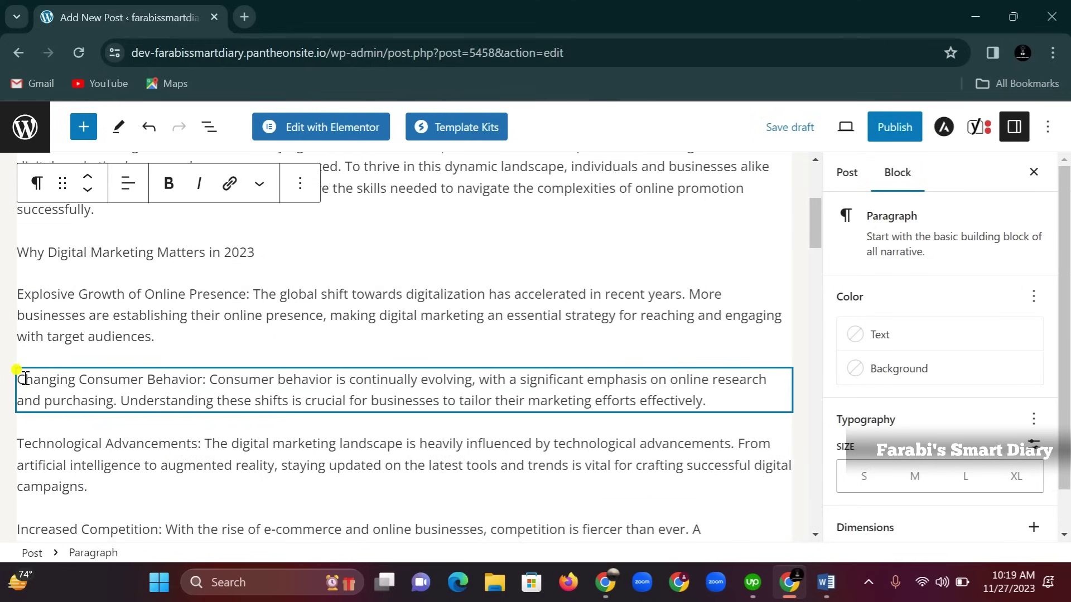
left_click(36, 445)
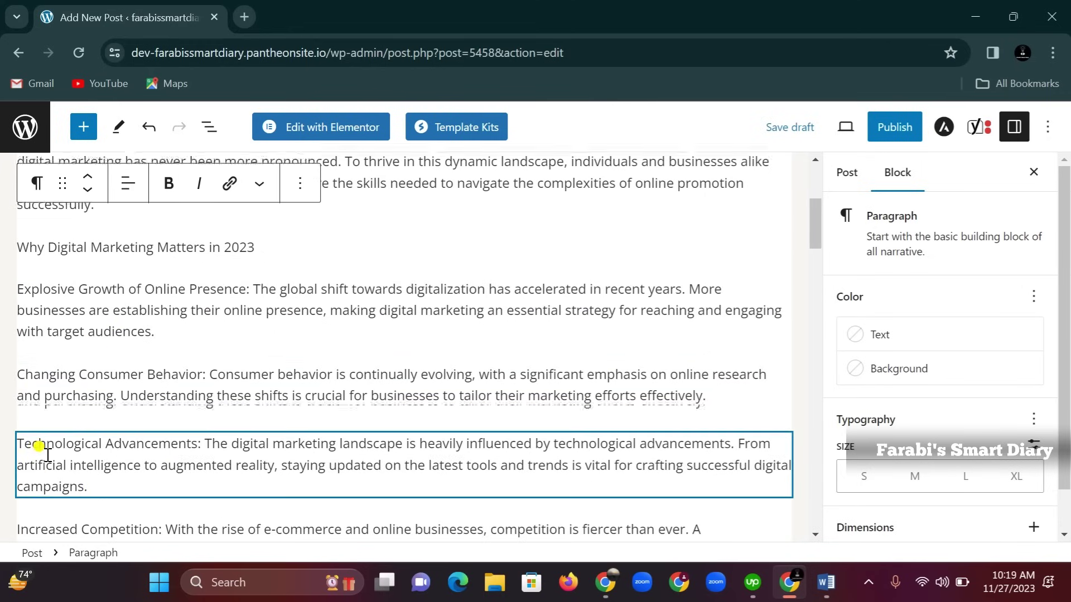
scroll(50, 438, "down", 3)
left_click(65, 378)
scroll(71, 364, "down", 3)
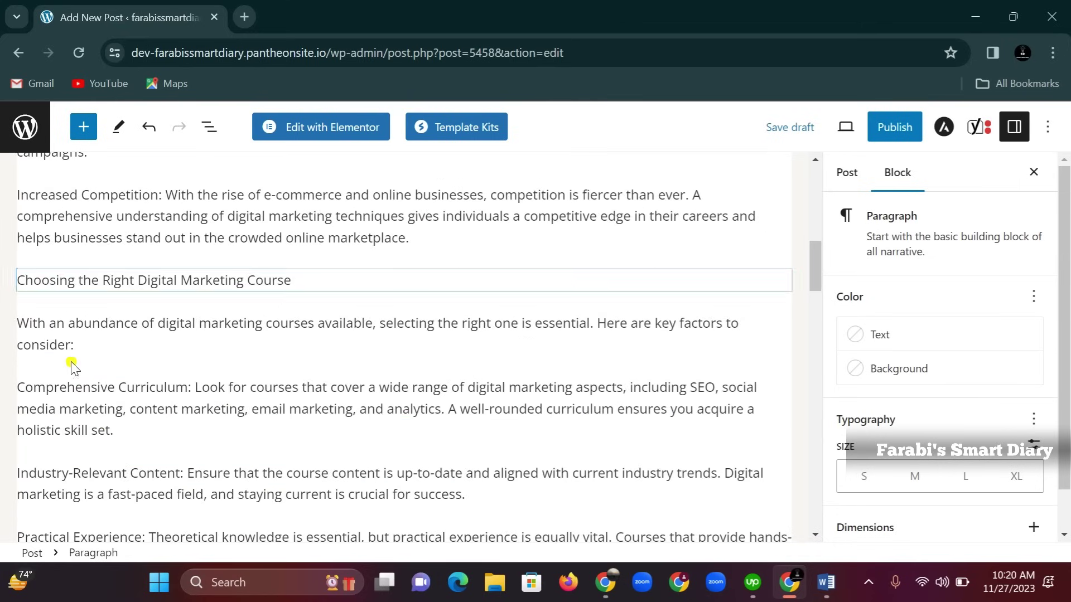
left_click(142, 278)
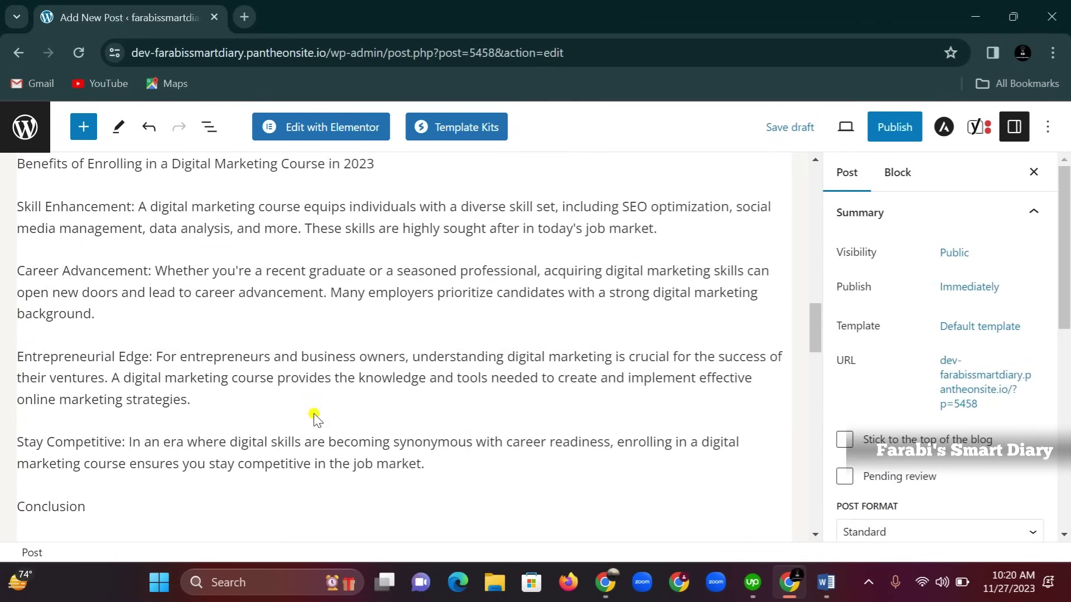
scroll(314, 418, "up", 18)
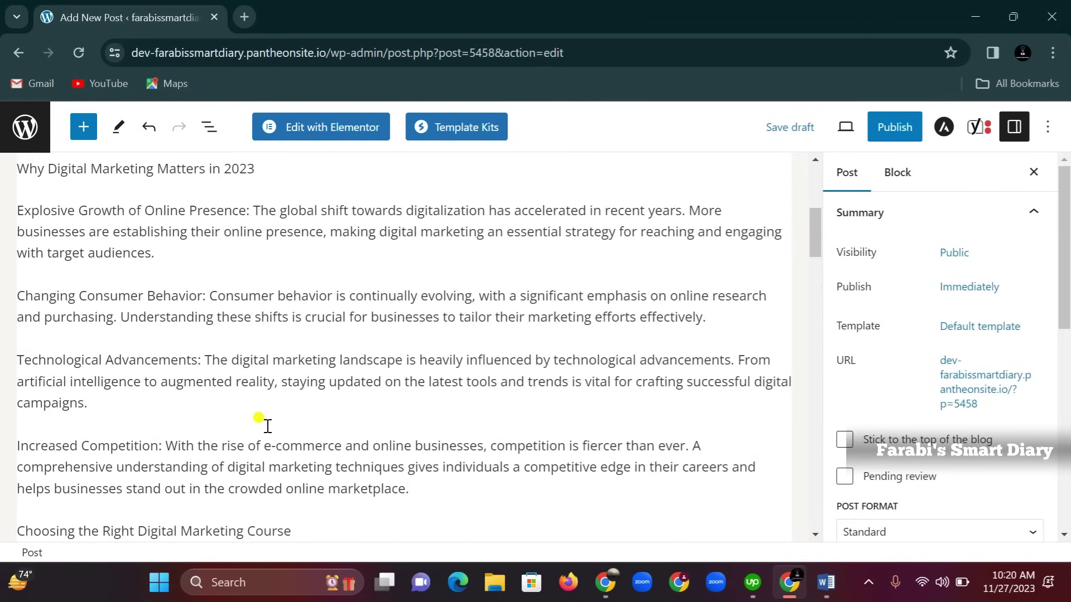
scroll(239, 410, "up", 2)
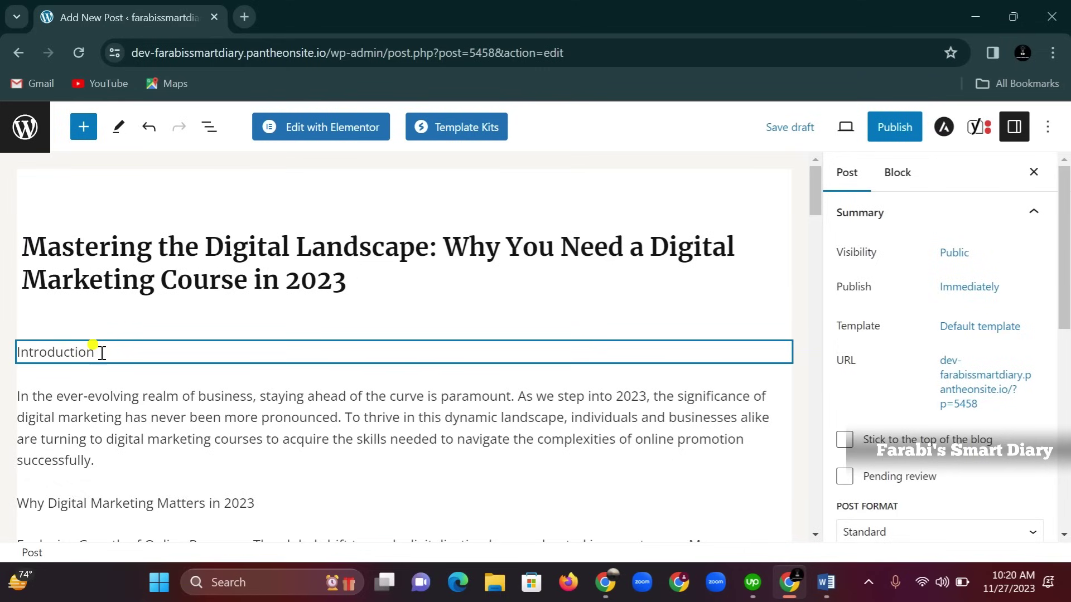
left_click_drag(102, 353, 17, 352)
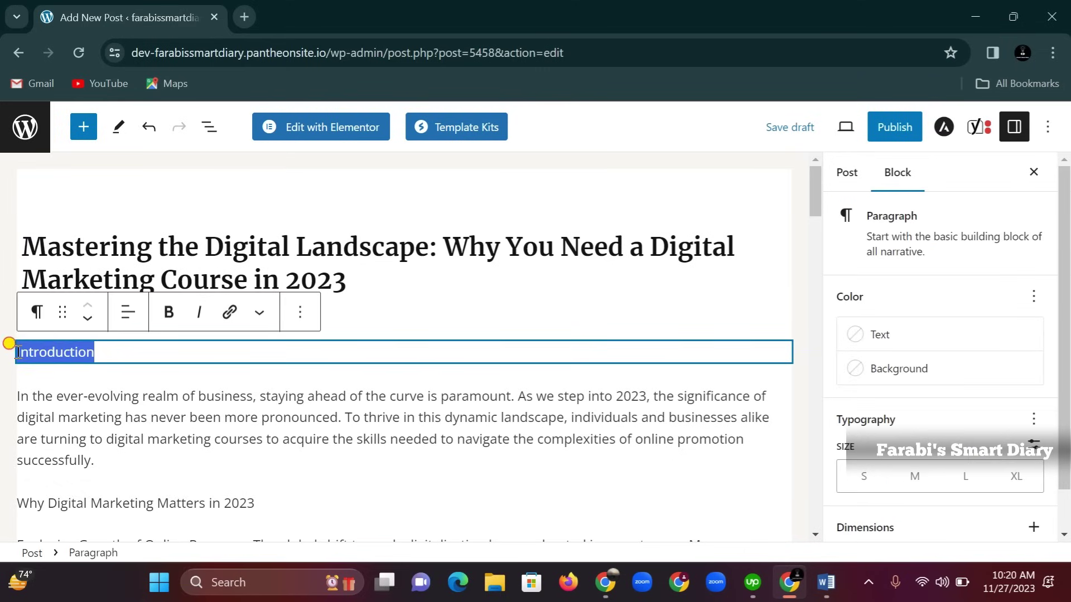
Make Introduction and 'Why Digital Marketing Matters in 2023' into H3 headings
left_click(38, 313)
left_click(67, 394)
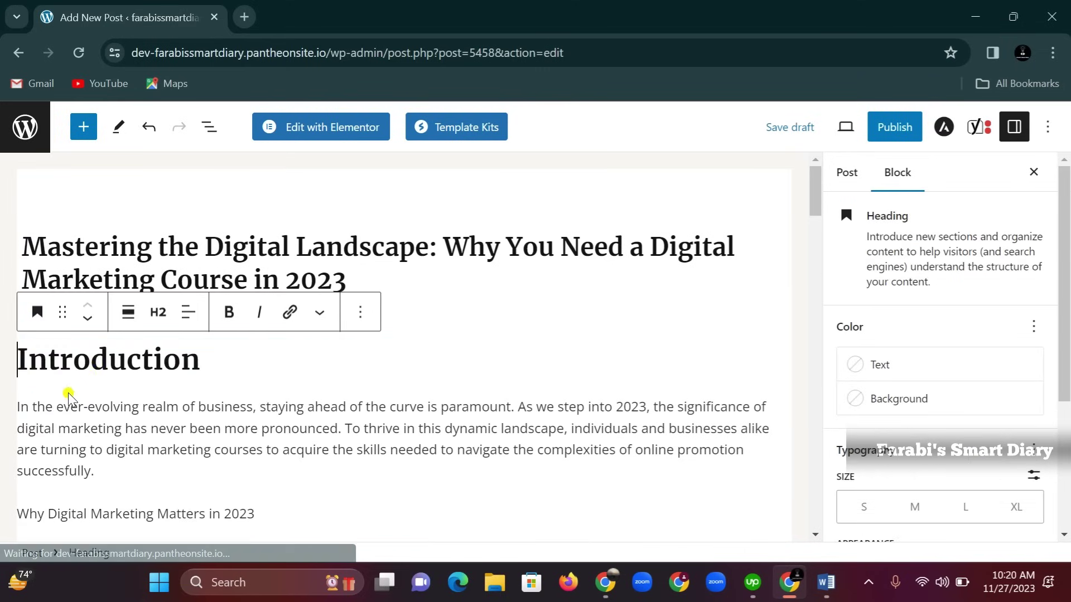
left_click(159, 313)
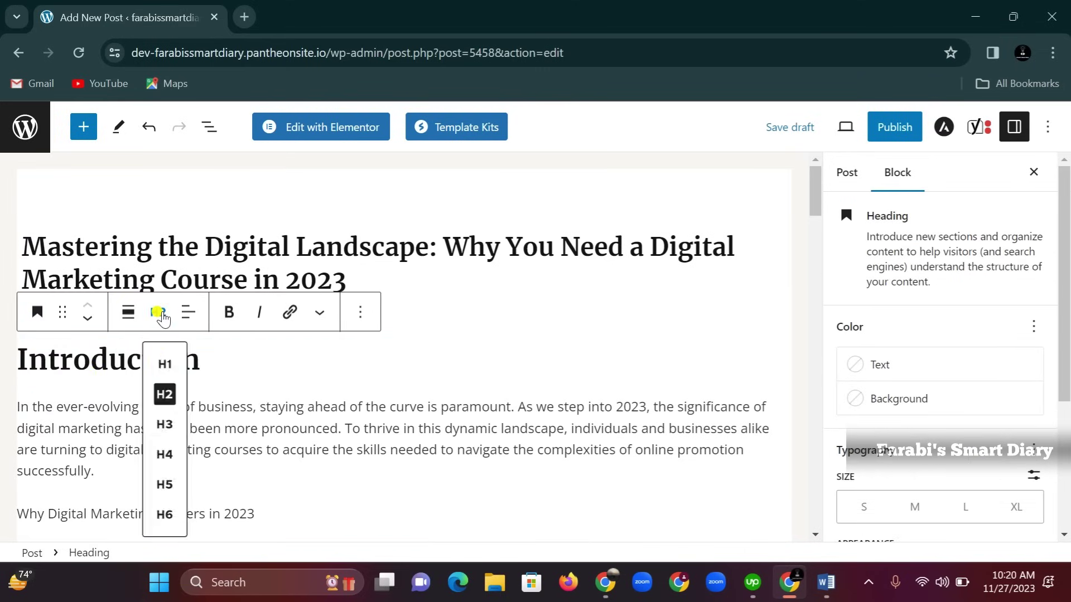
left_click(166, 425)
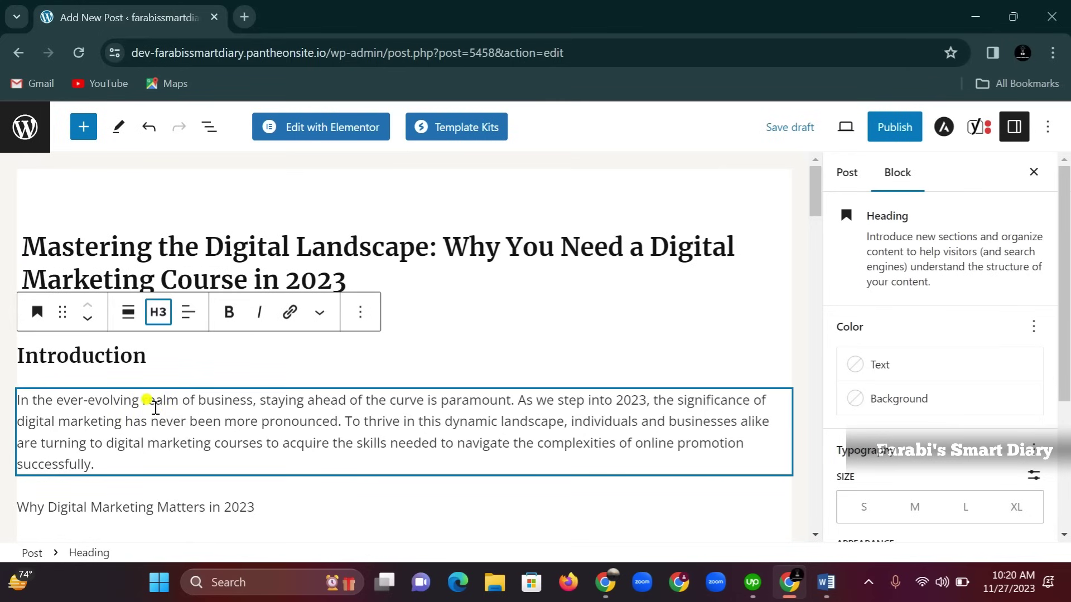
scroll(223, 415, "down", 1)
left_click_drag(267, 426, 49, 426)
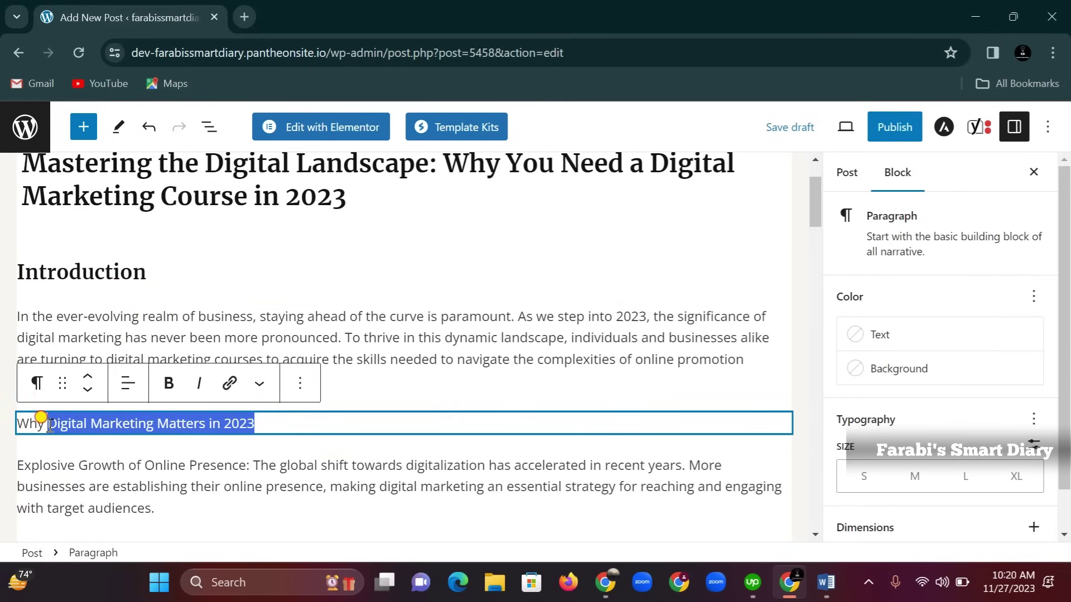
left_click(38, 383)
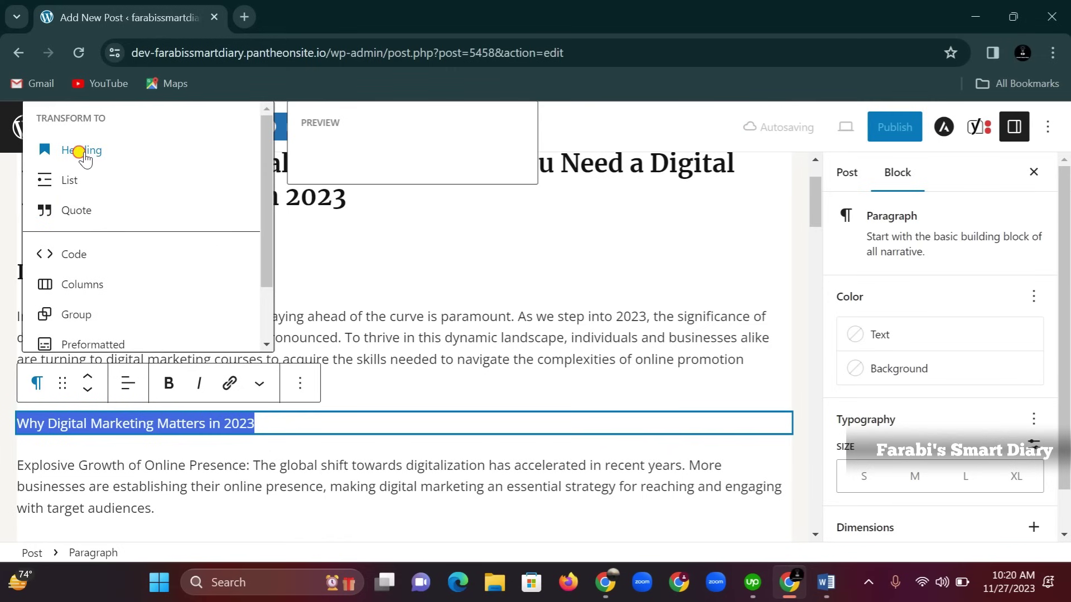
left_click(81, 151)
left_click(158, 382)
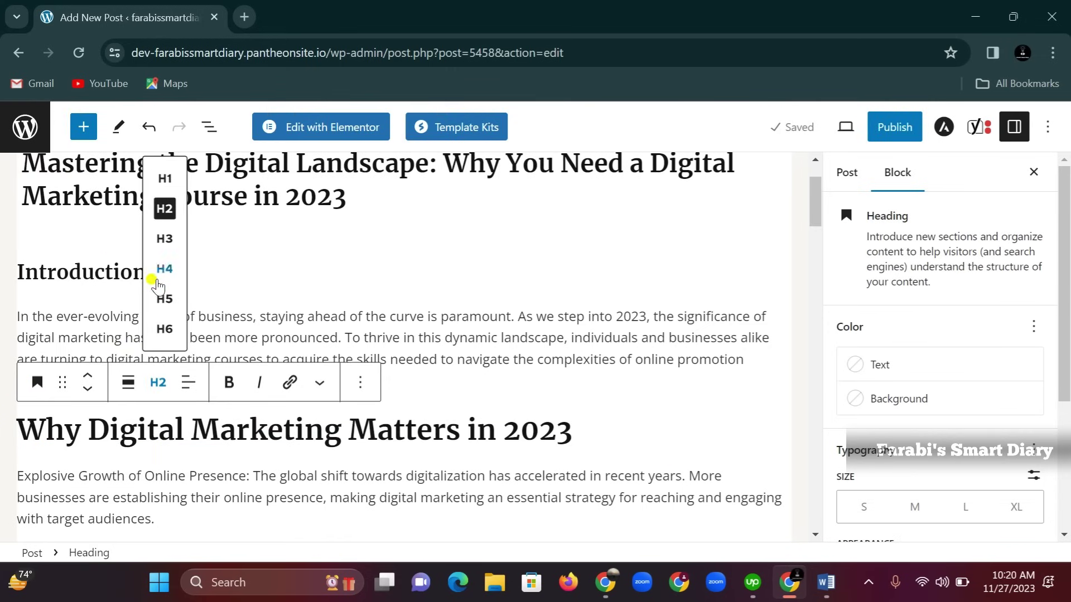
left_click(164, 239)
Turn 'Choosing the Right Digital Marketing Course' and 'Benefits of Enrolling' into H3 headings
scroll(136, 385, "down", 5)
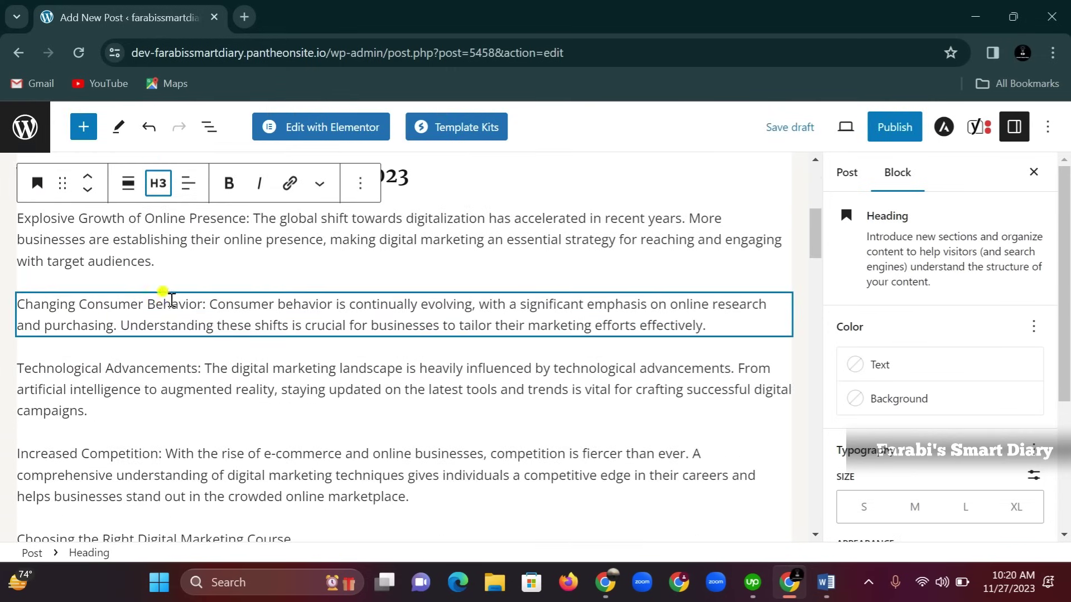
scroll(168, 309, "down", 1)
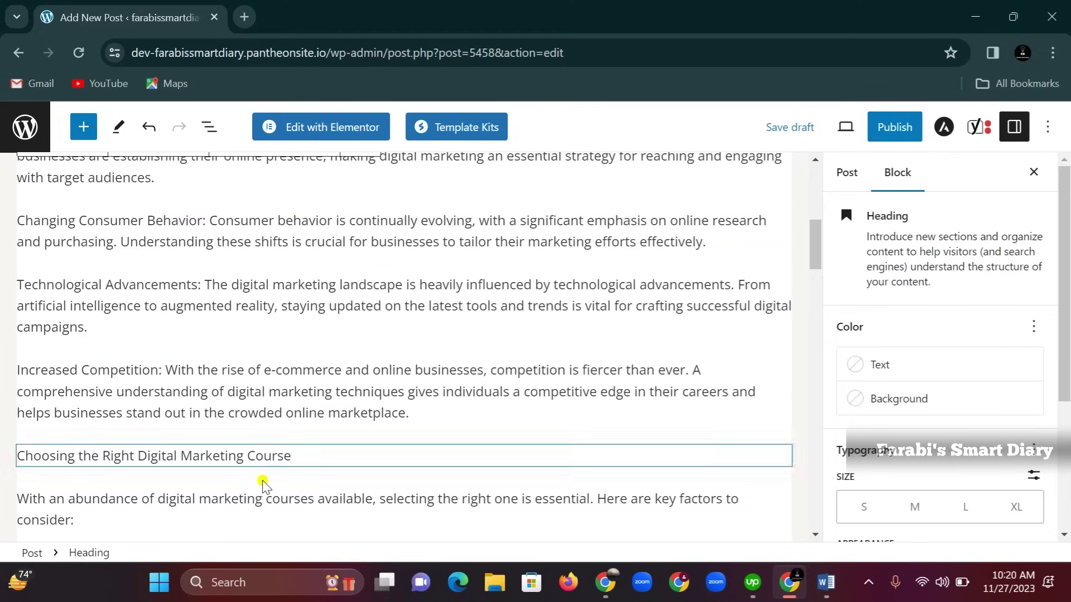
left_click_drag(307, 456, 47, 458)
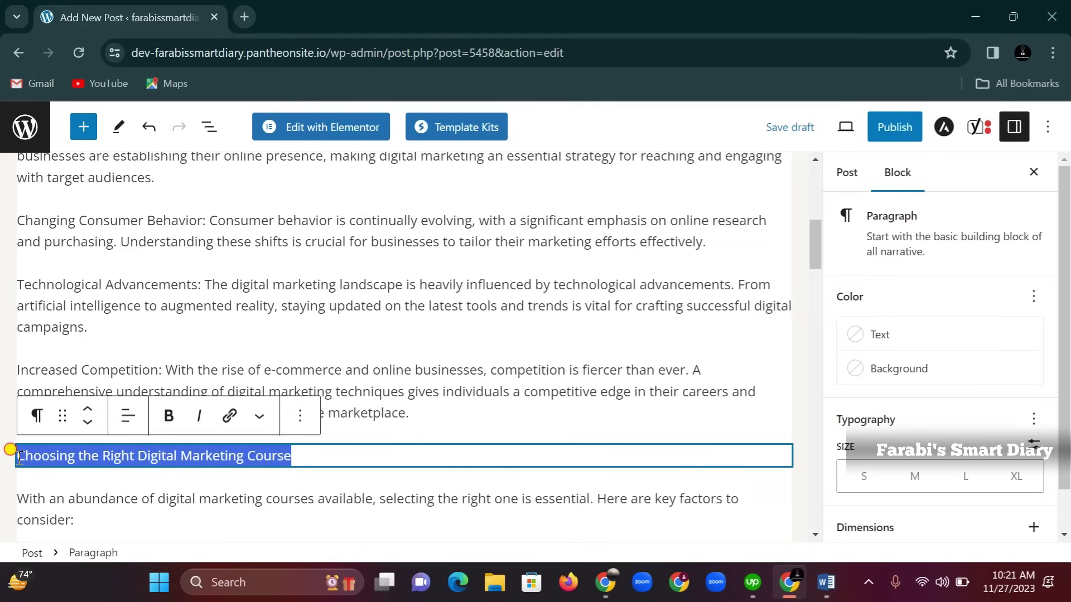
left_click(37, 415)
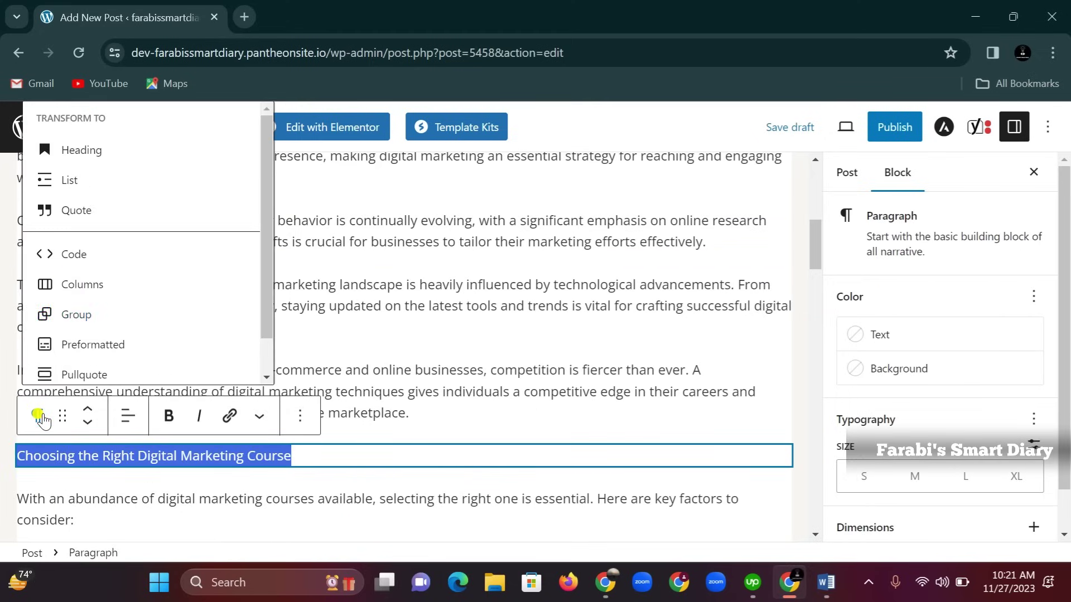
left_click(73, 156)
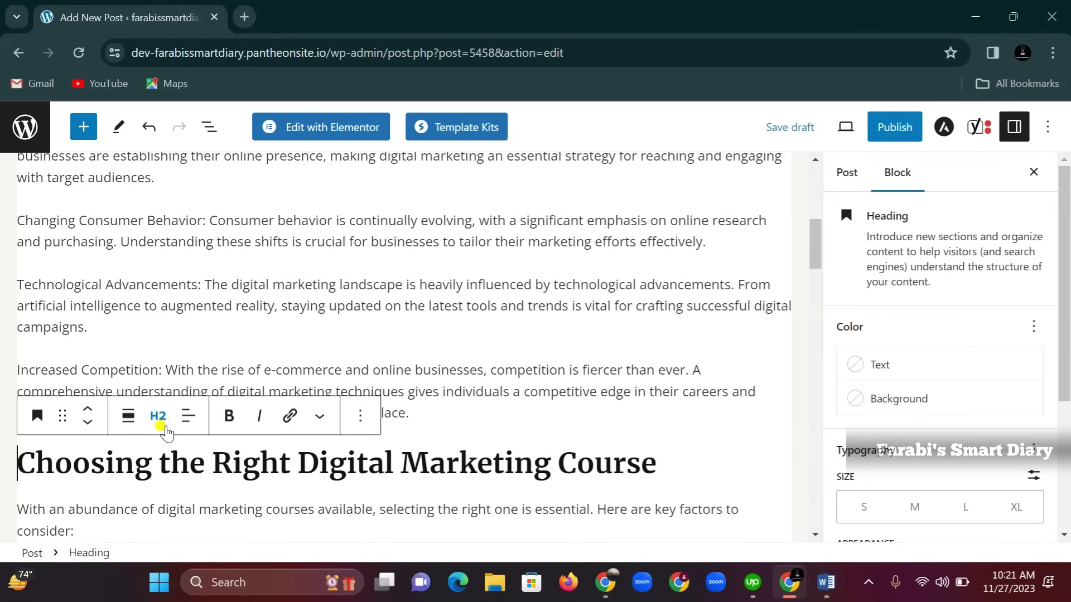
left_click(159, 416)
left_click(164, 273)
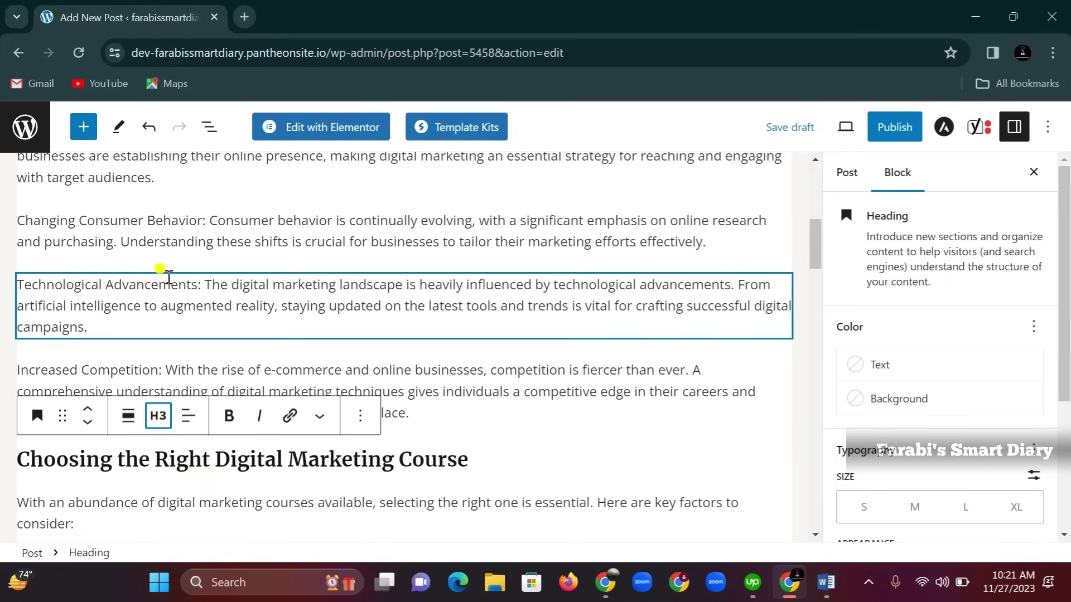
scroll(473, 443, "down", 4)
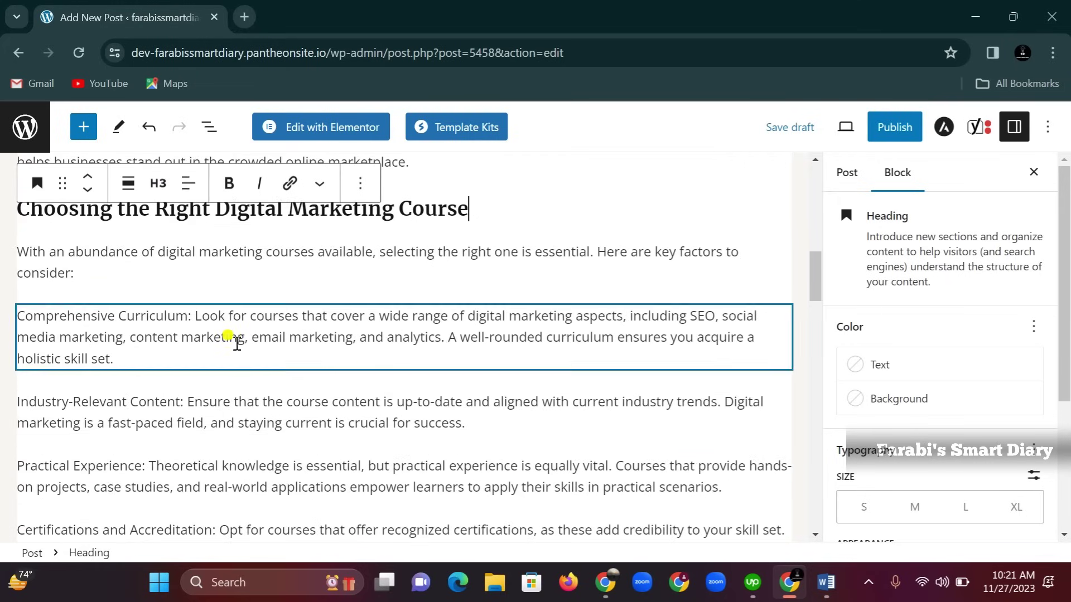
scroll(89, 415, "down", 3)
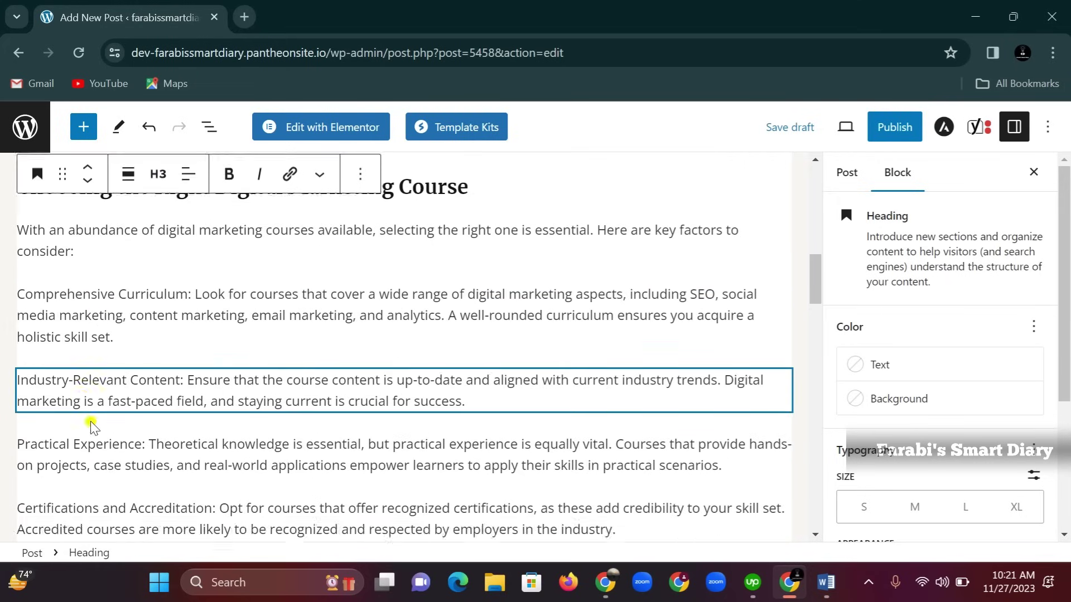
left_click_drag(379, 426, 26, 427)
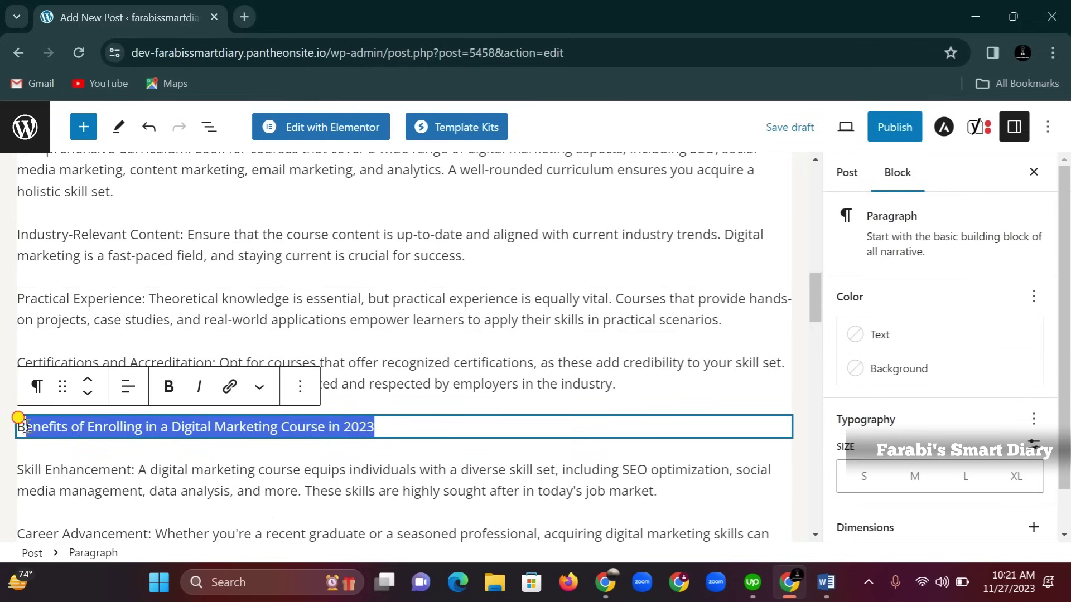
left_click(37, 387)
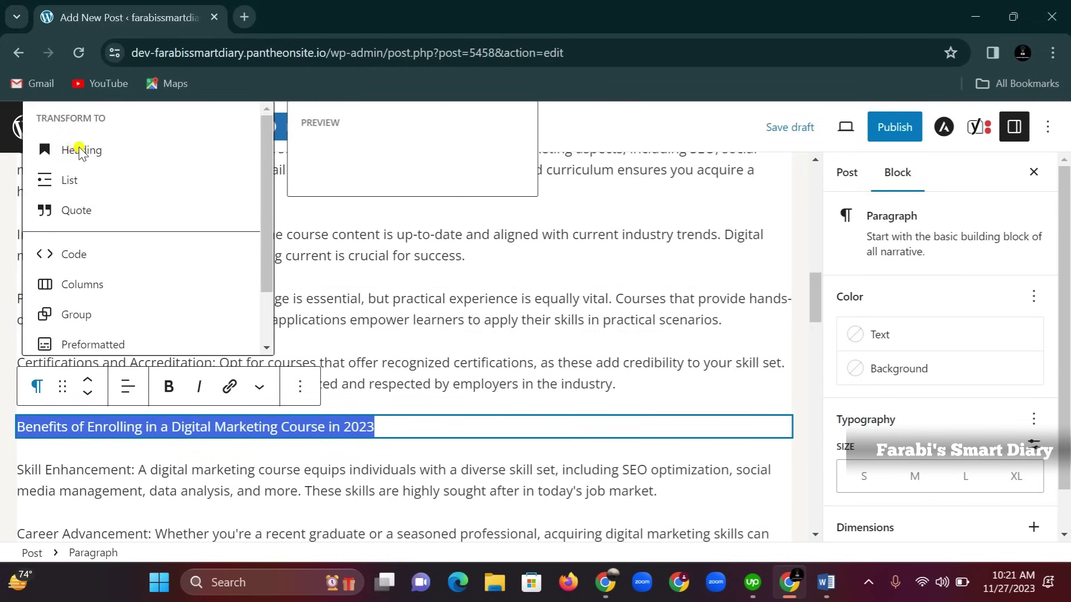
left_click(81, 150)
left_click(158, 386)
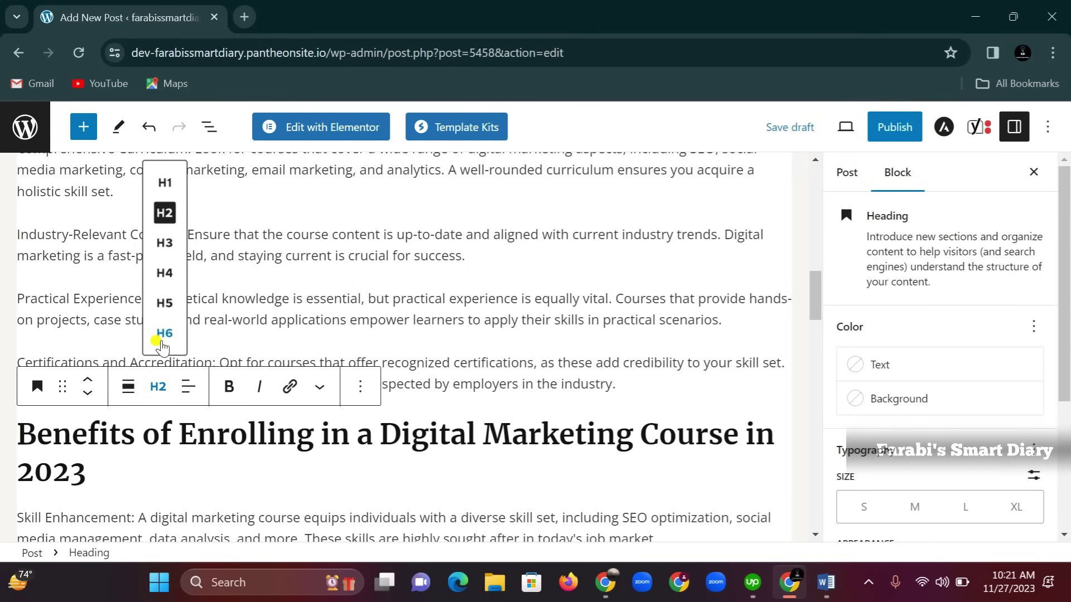
left_click(167, 251)
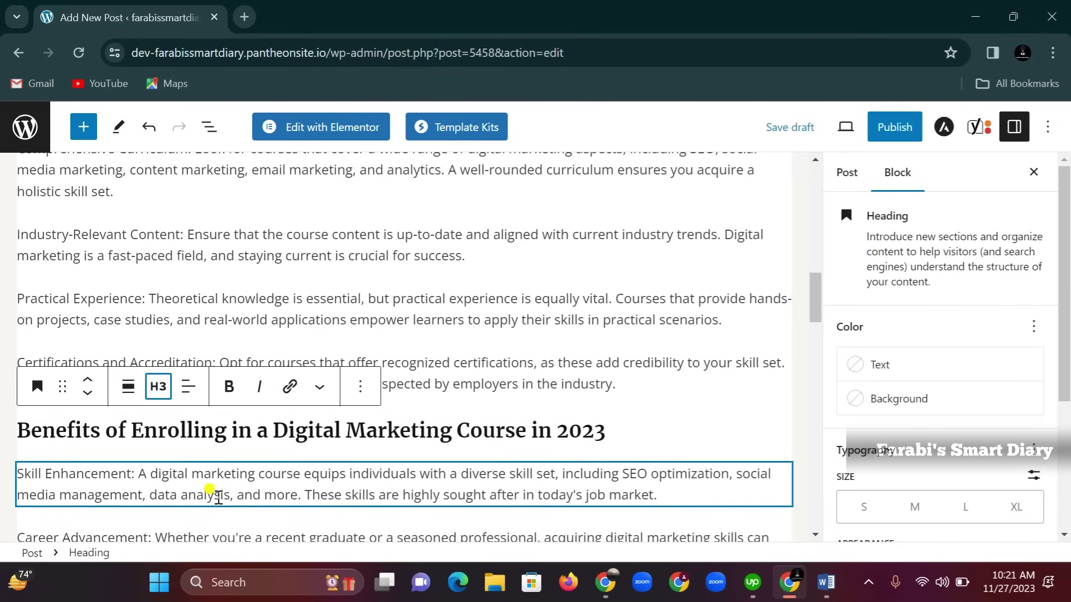
Make Conclusion an H3 heading and scroll through the draft to check the headings
scroll(209, 485, "down", 3)
scroll(155, 403, "down", 3)
left_click(136, 399)
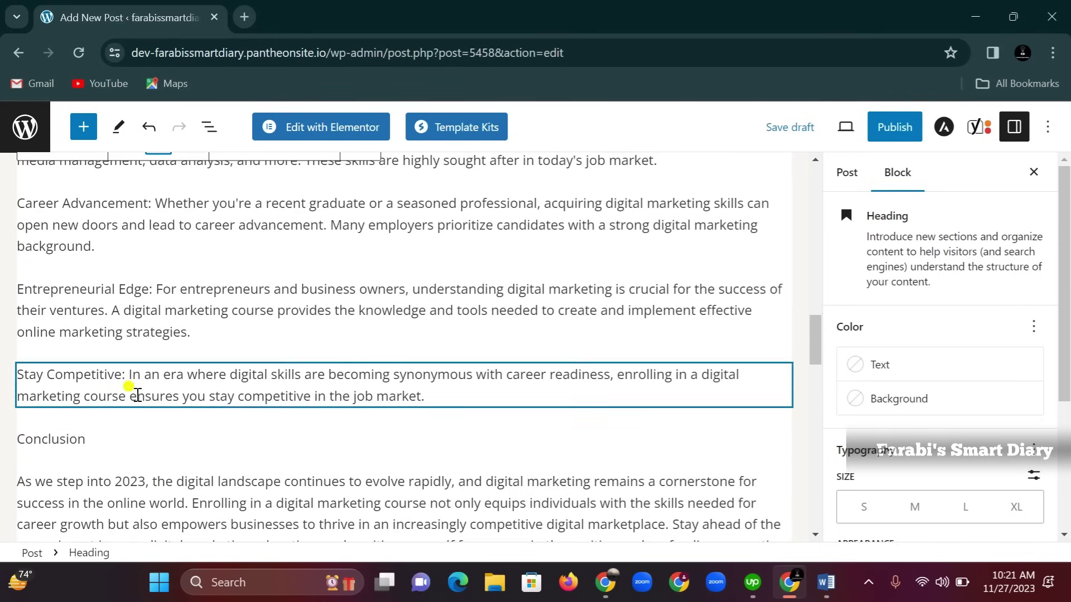
left_click(91, 440)
left_click_drag(91, 440, 12, 432)
left_click(37, 398)
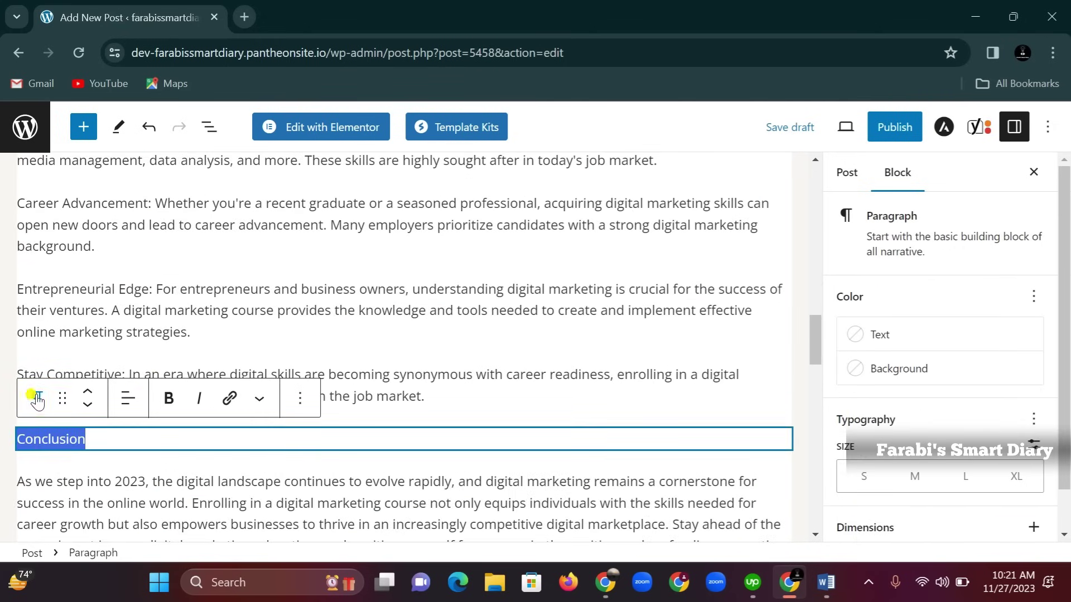
left_click(80, 160)
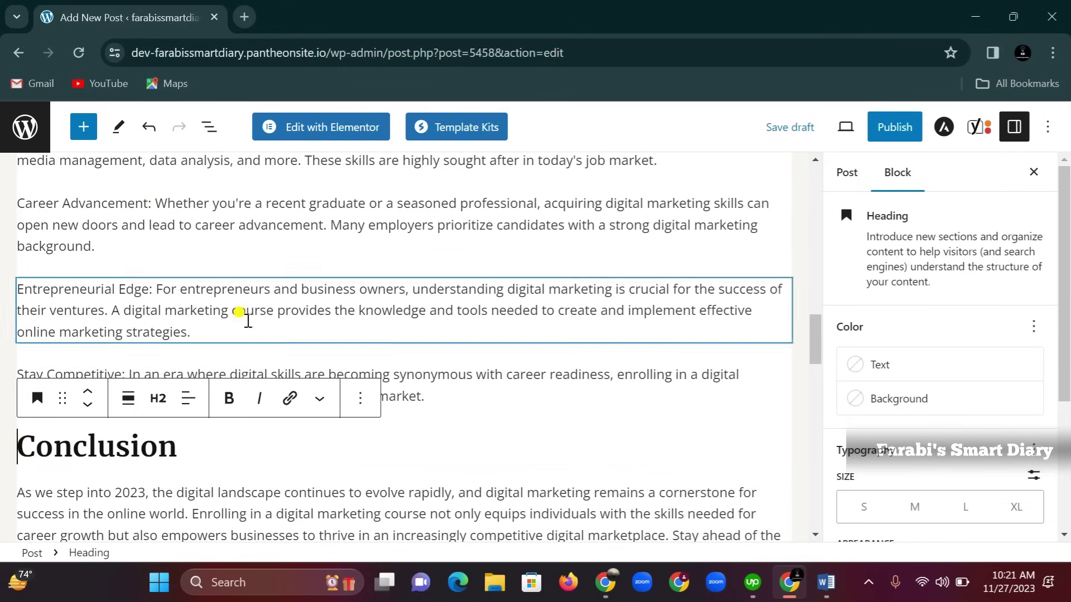
left_click(154, 405)
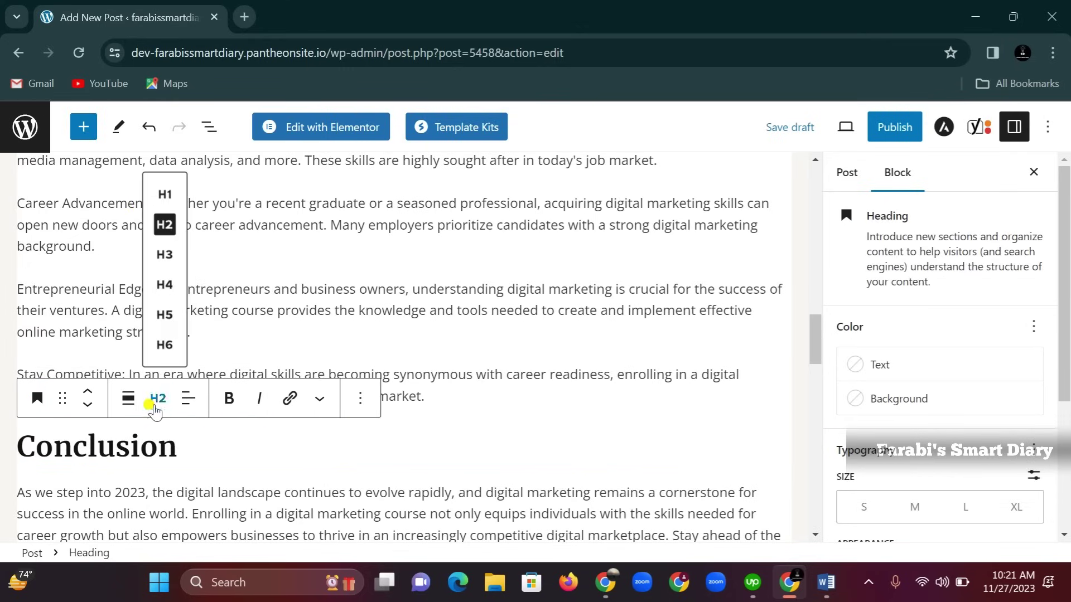
left_click(165, 256)
scroll(215, 412, "down", 5)
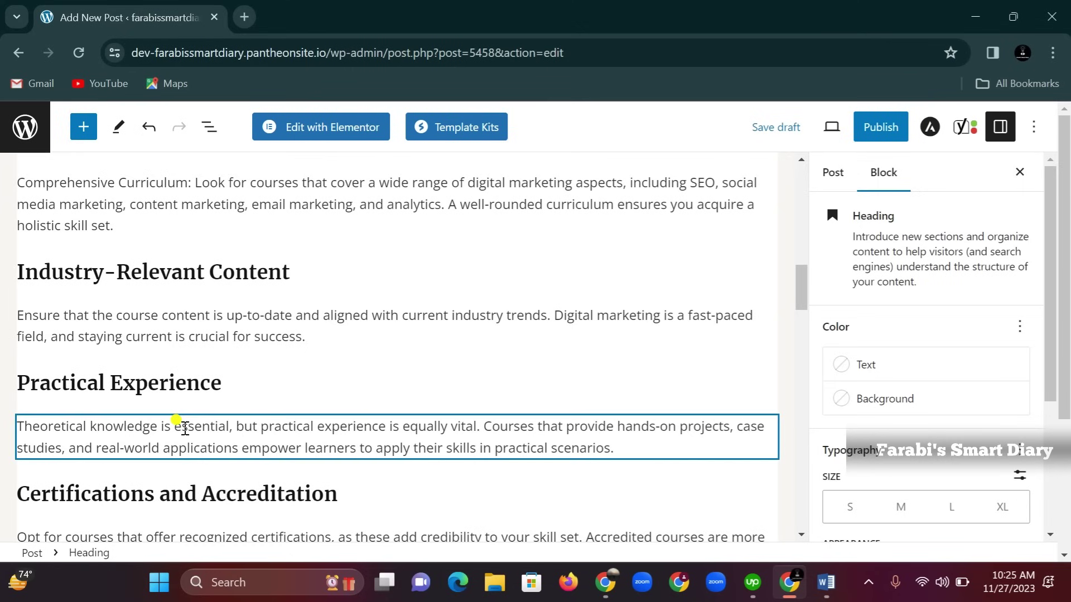
scroll(285, 389, "up", 15)
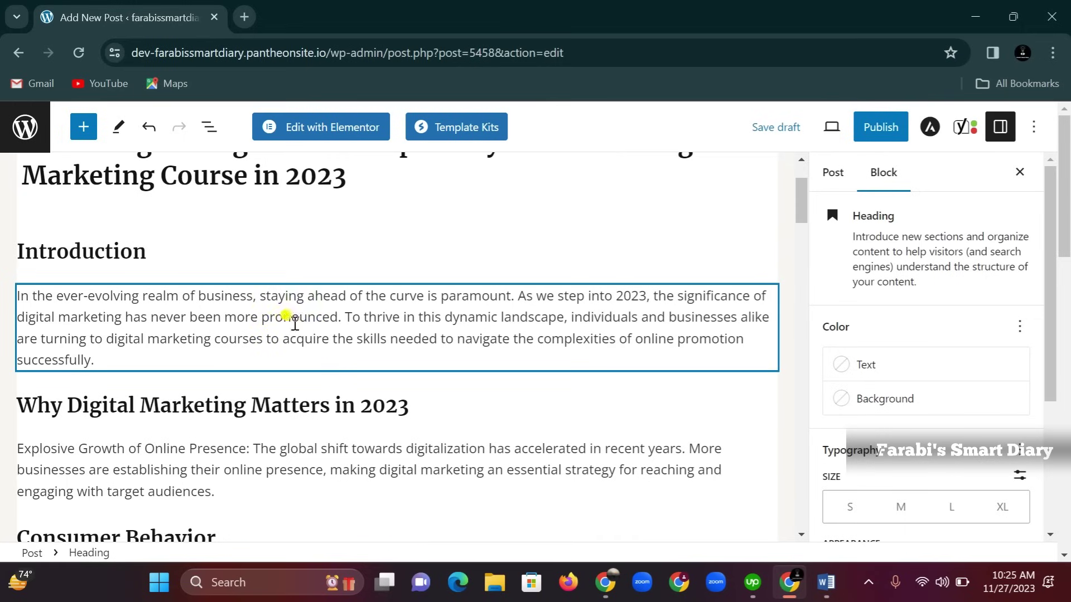
scroll(318, 339, "down", 1)
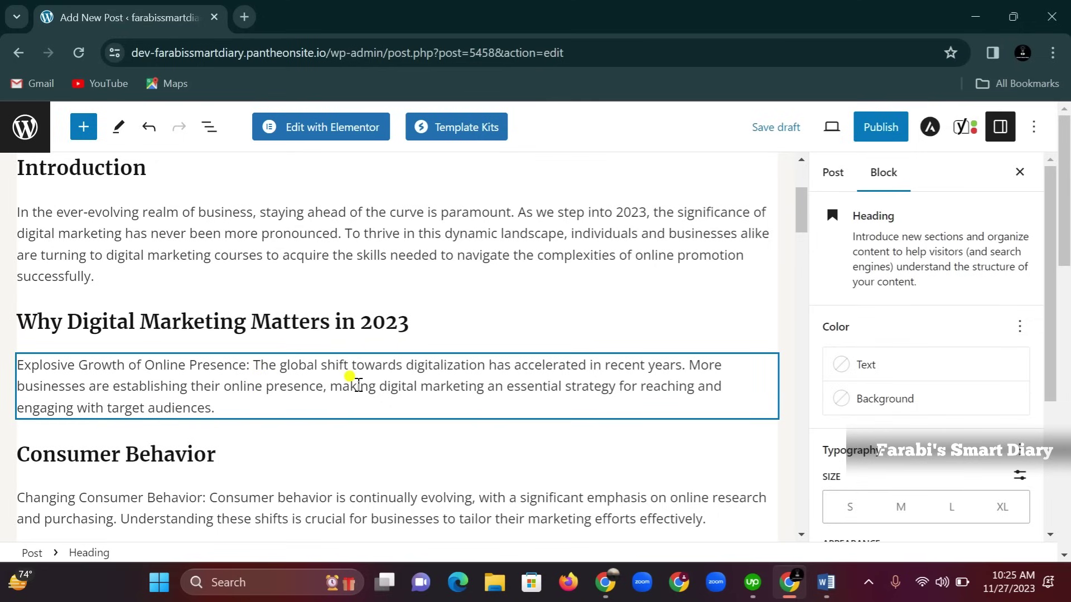
scroll(340, 390, "down", 1)
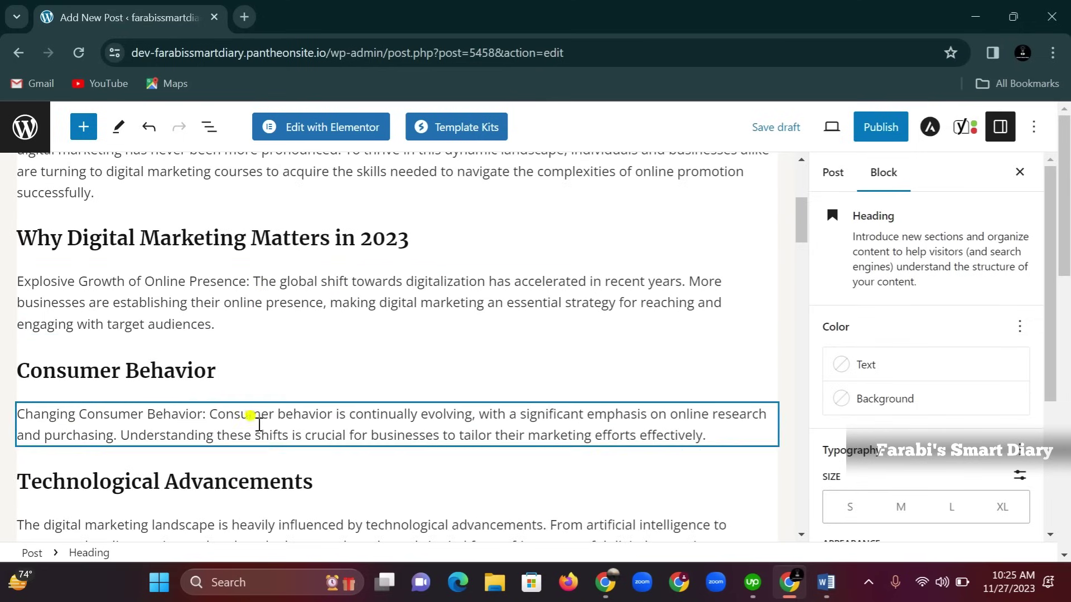
scroll(246, 429, "down", 2)
scroll(246, 438, "down", 8)
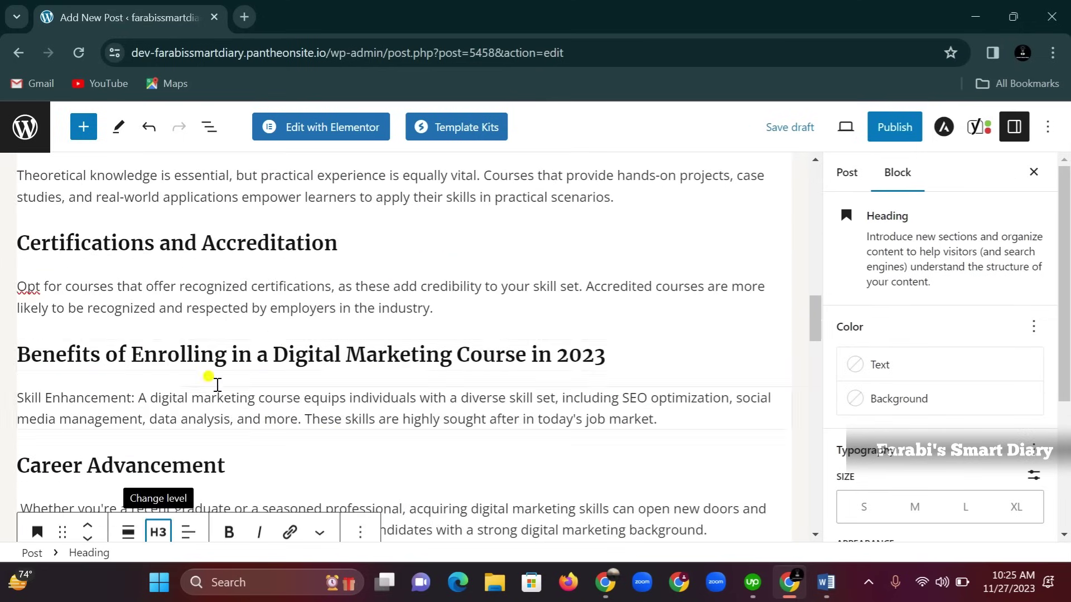
scroll(277, 337, "down", 9)
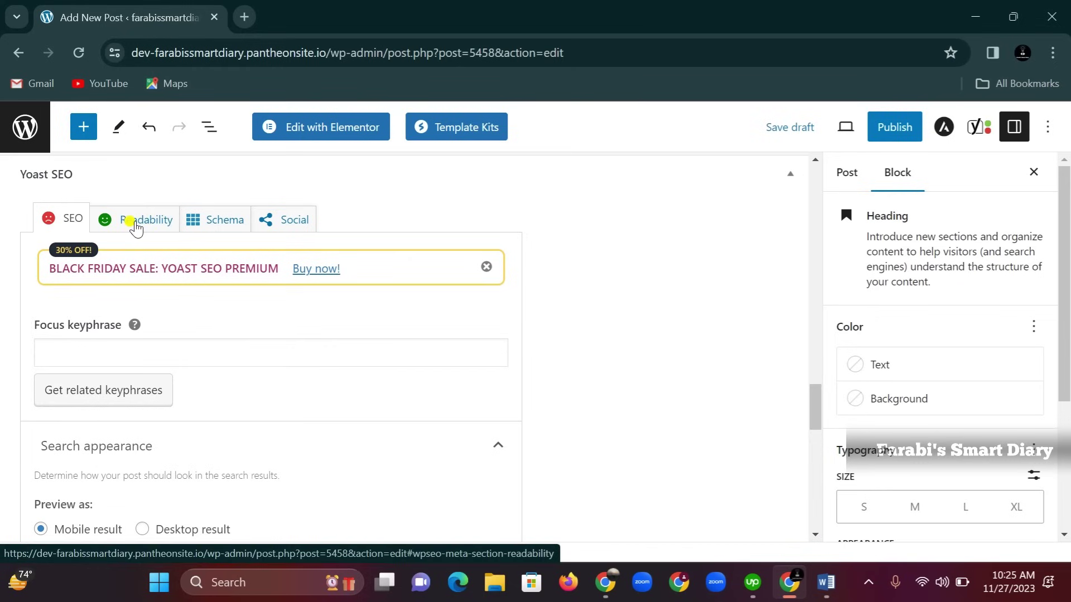
scroll(112, 270, "up", 1)
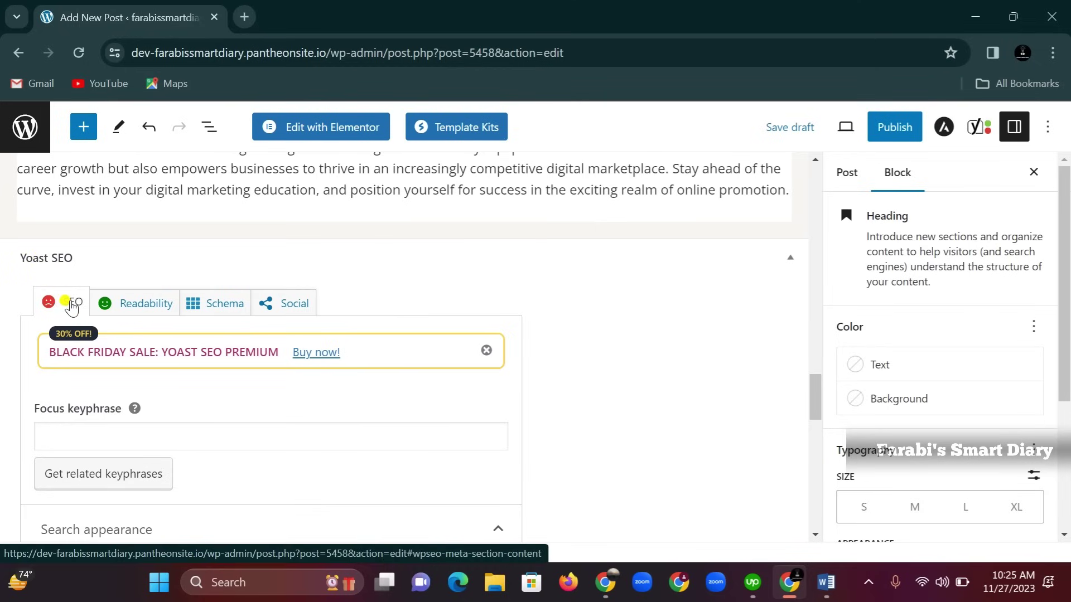
scroll(103, 400, "down", 1)
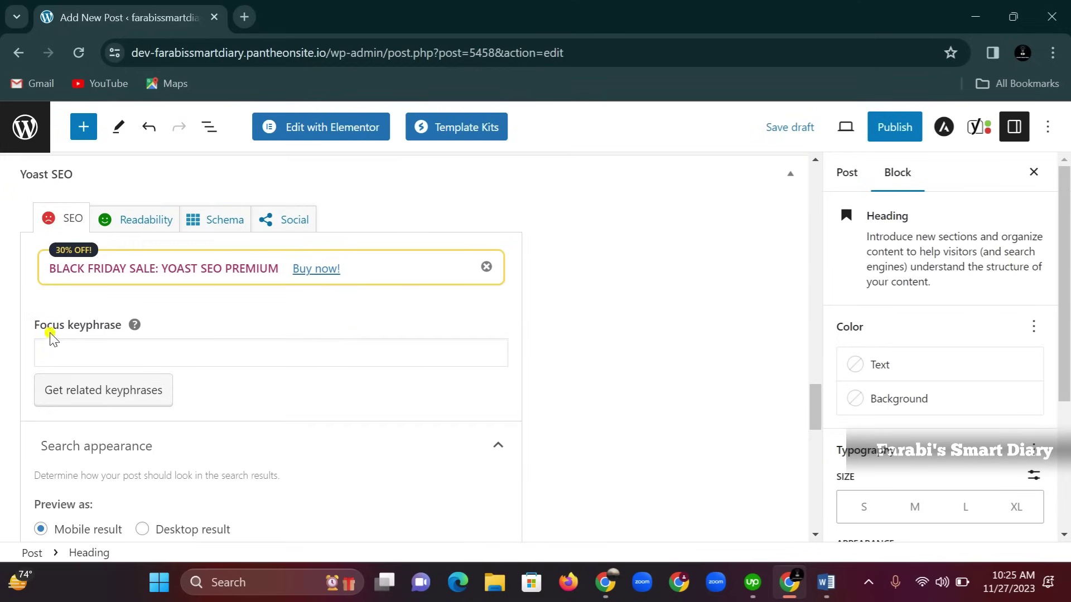
left_click(119, 353)
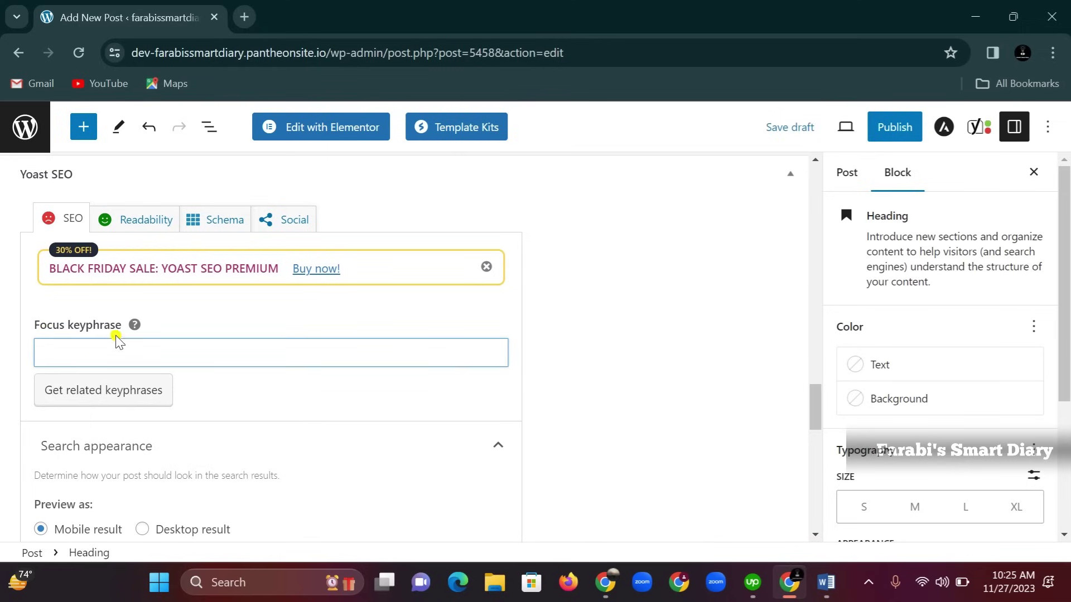
scroll(276, 399, "up", 8)
scroll(283, 396, "up", 10)
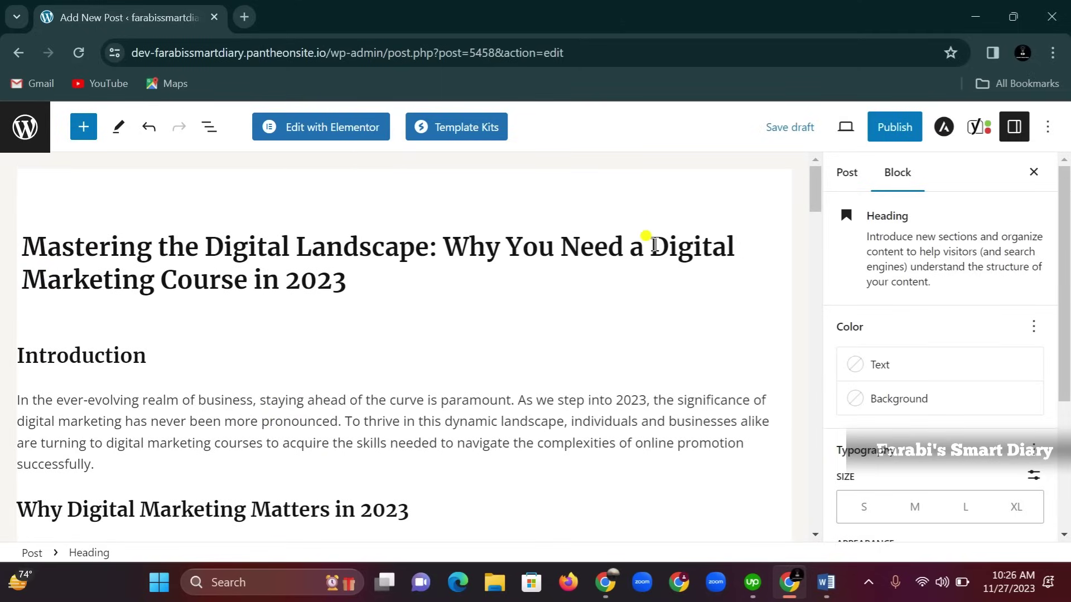
left_click_drag(649, 240, 347, 284)
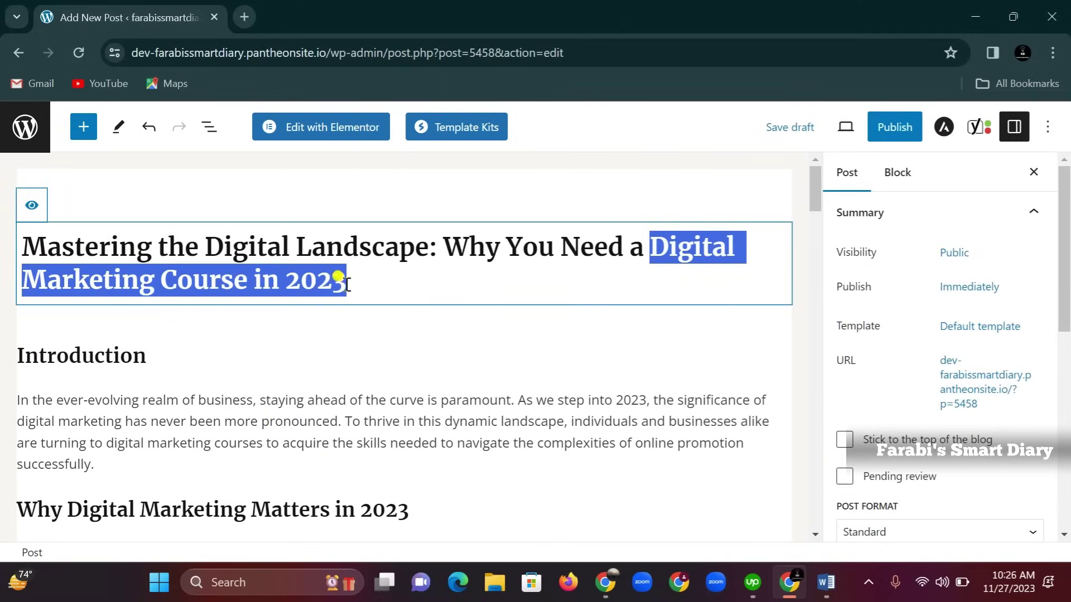
Copy 'Digital Marketing Course in 2023' from the title into the Yoast Focus keyphrase field
right_click(333, 283)
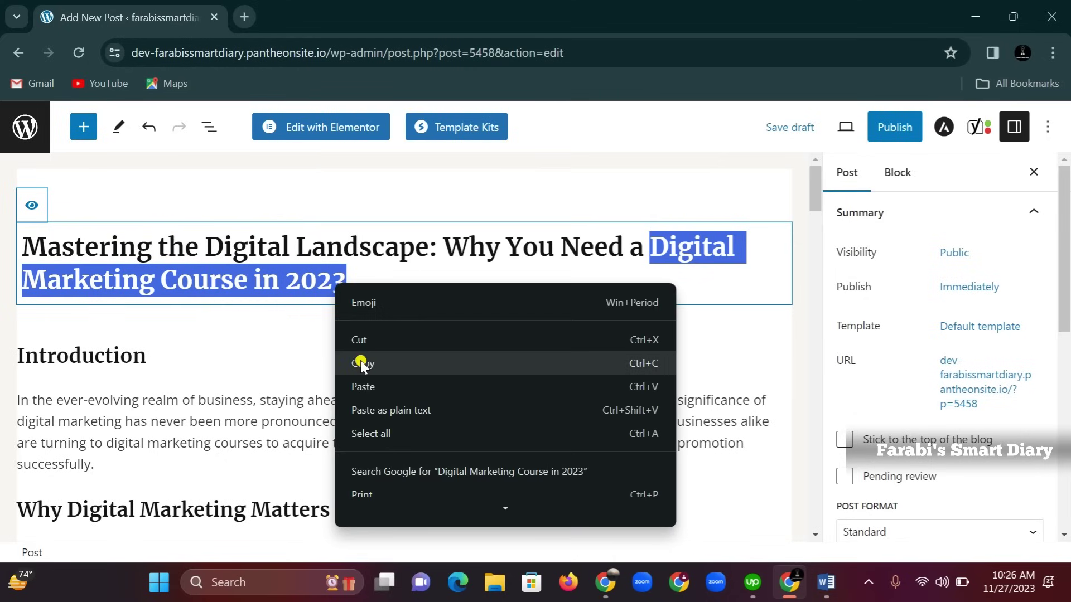
left_click(360, 360)
scroll(256, 315, "down", 14)
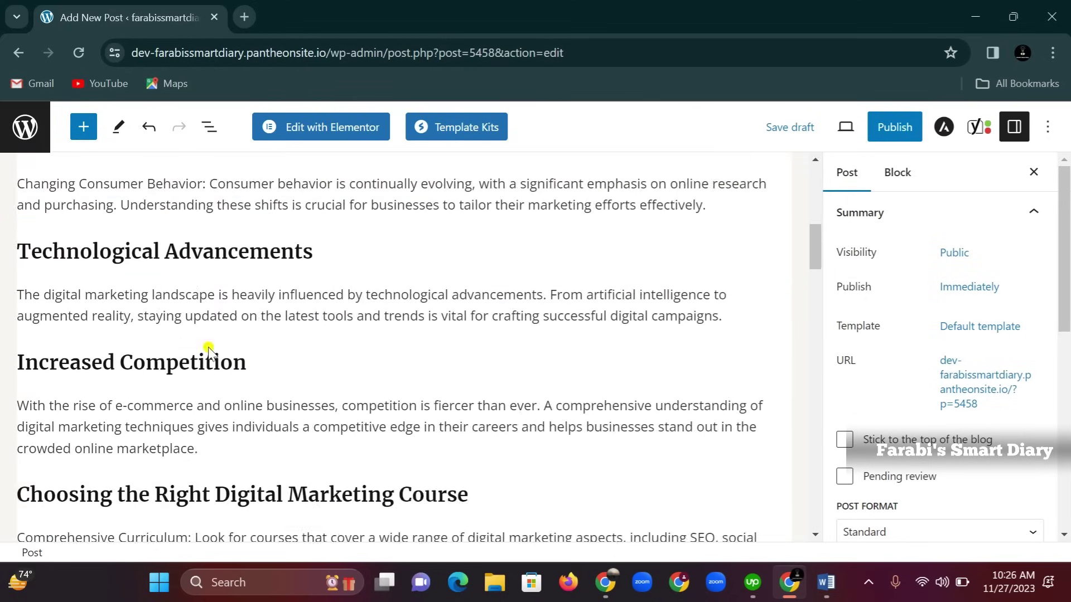
scroll(192, 356, "down", 15)
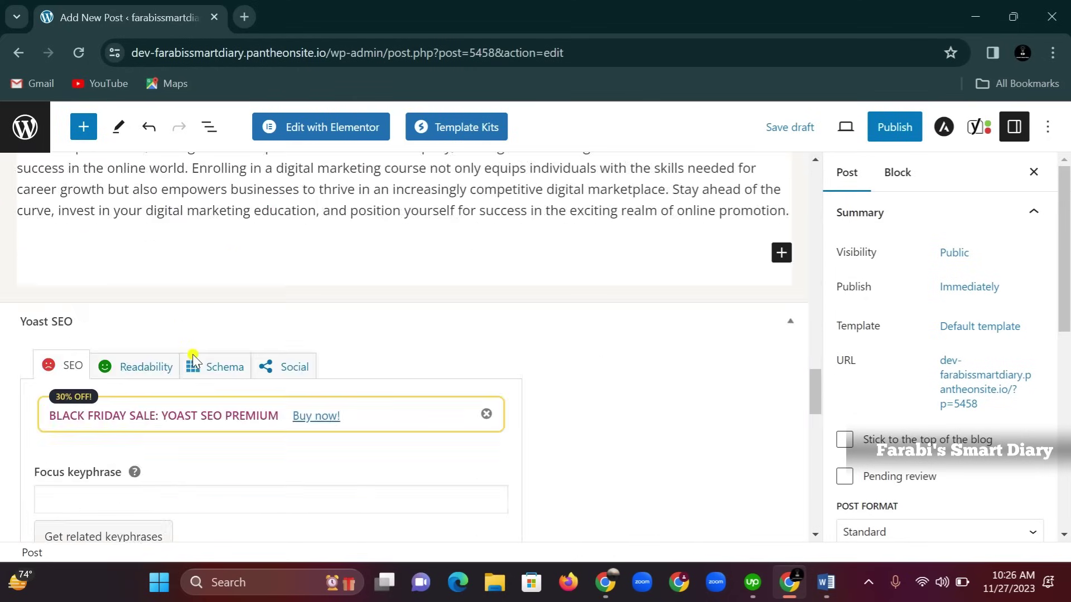
left_click(107, 333)
right_click(106, 330)
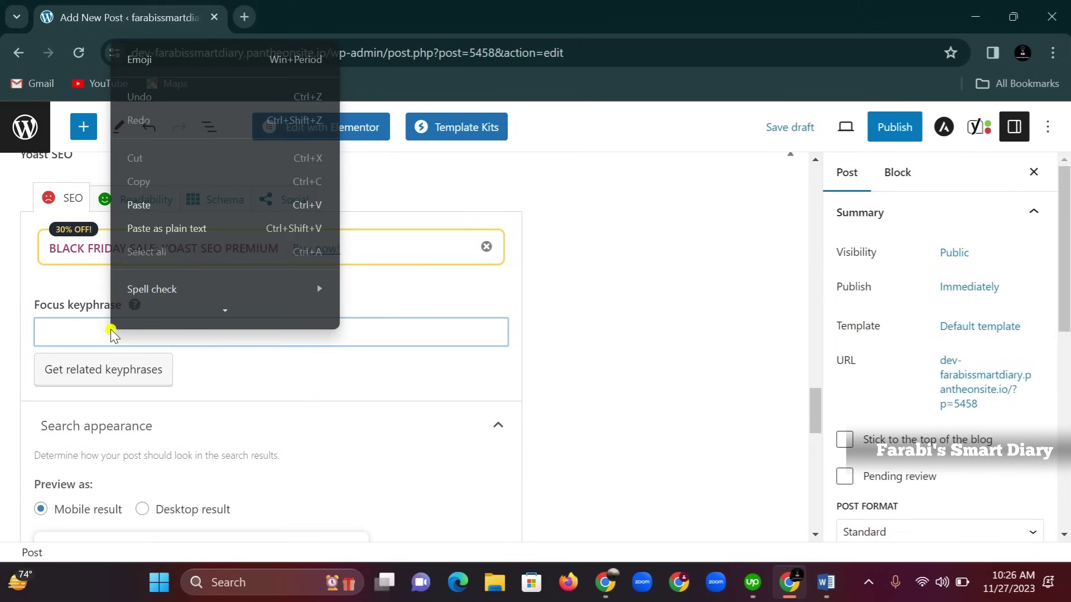
left_click(152, 205)
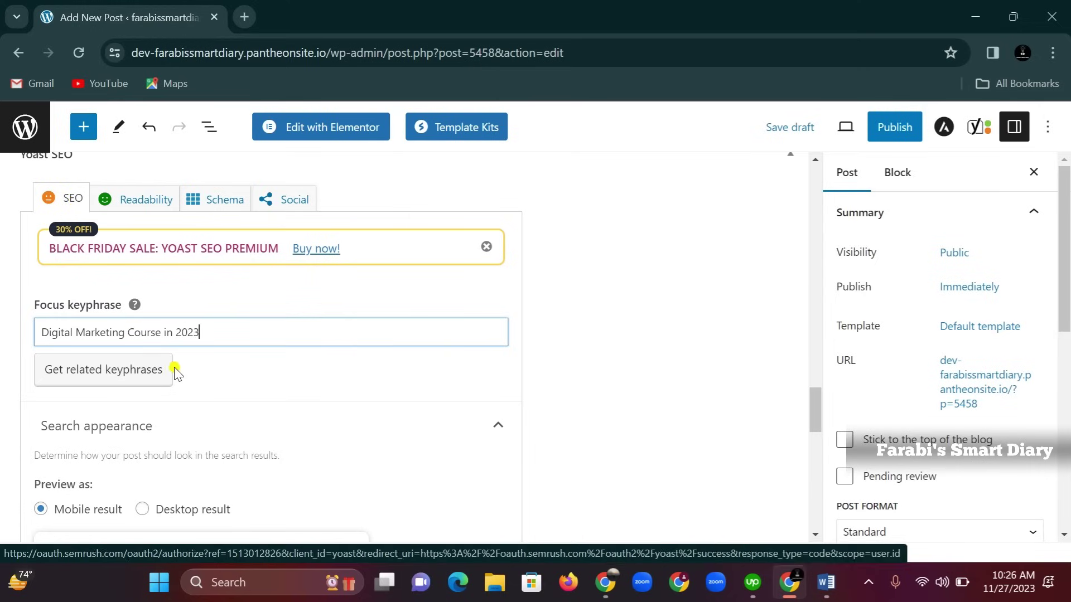
scroll(175, 370, "down", 1)
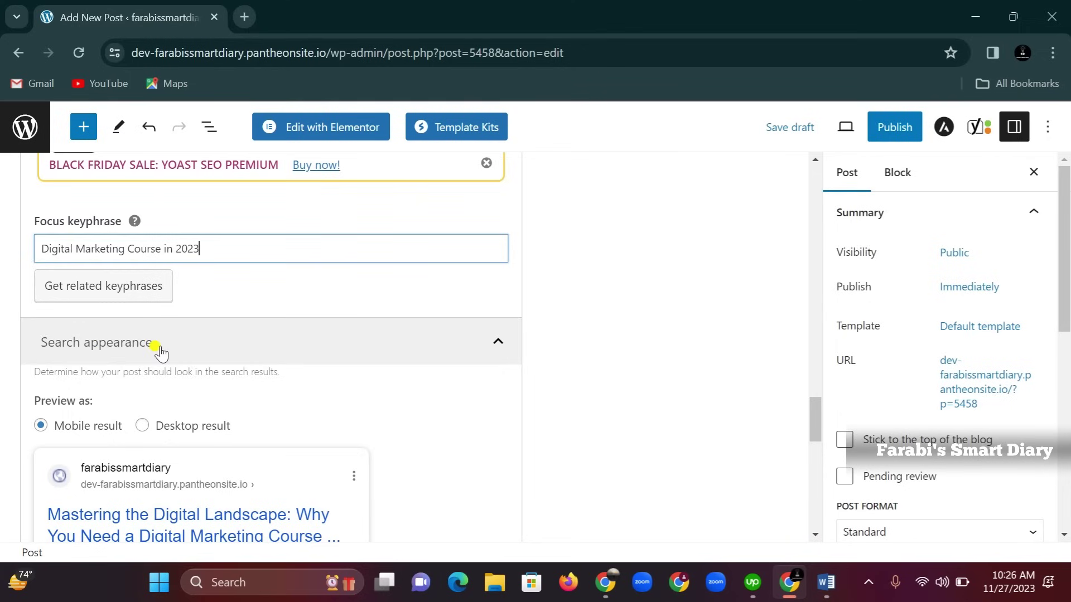
scroll(160, 351, "down", 1)
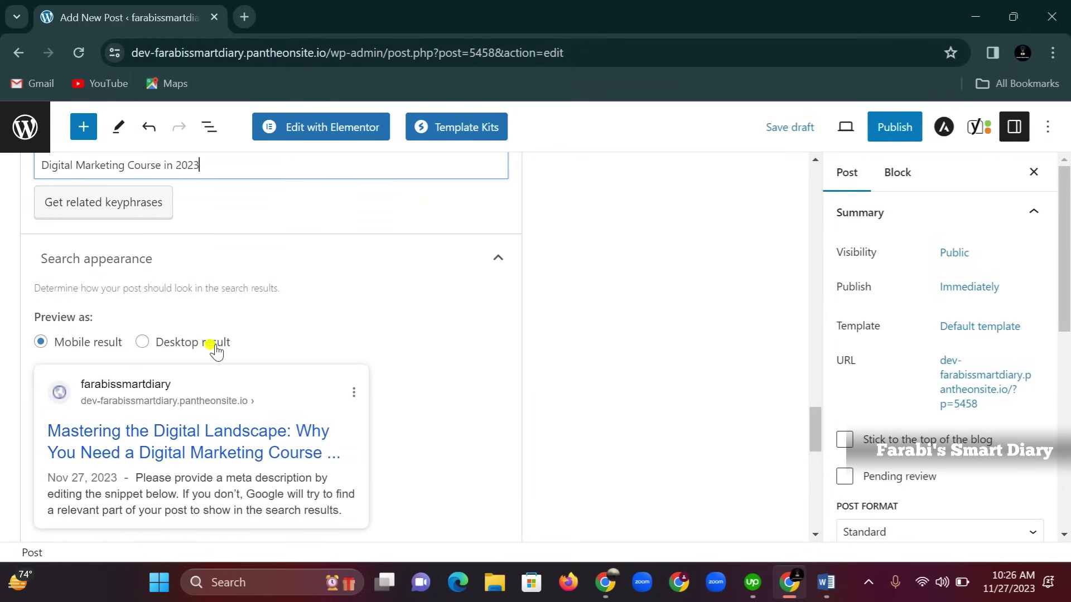
Delete the Title, Page, Separator and Site title variable chips from the Yoast SEO title field
scroll(215, 347, "down", 3)
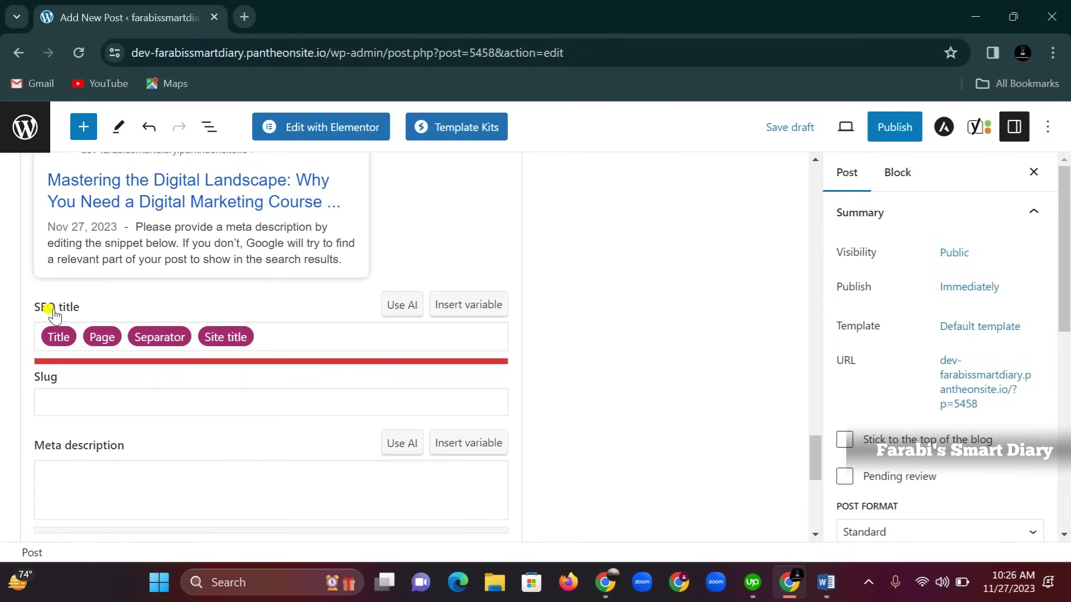
left_click_drag(267, 335, 47, 343)
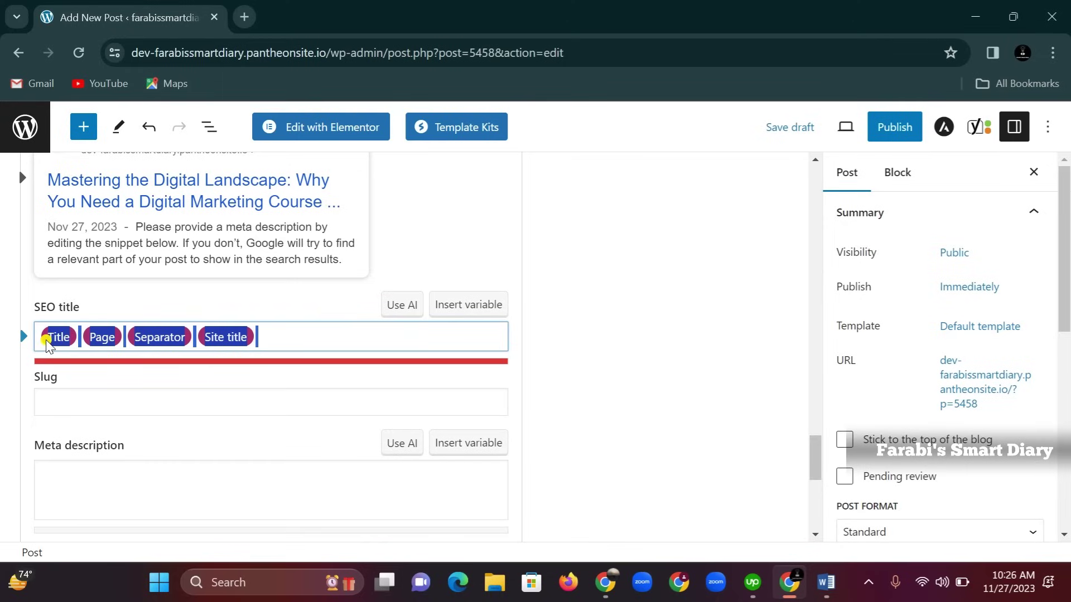
key("BackSpace")
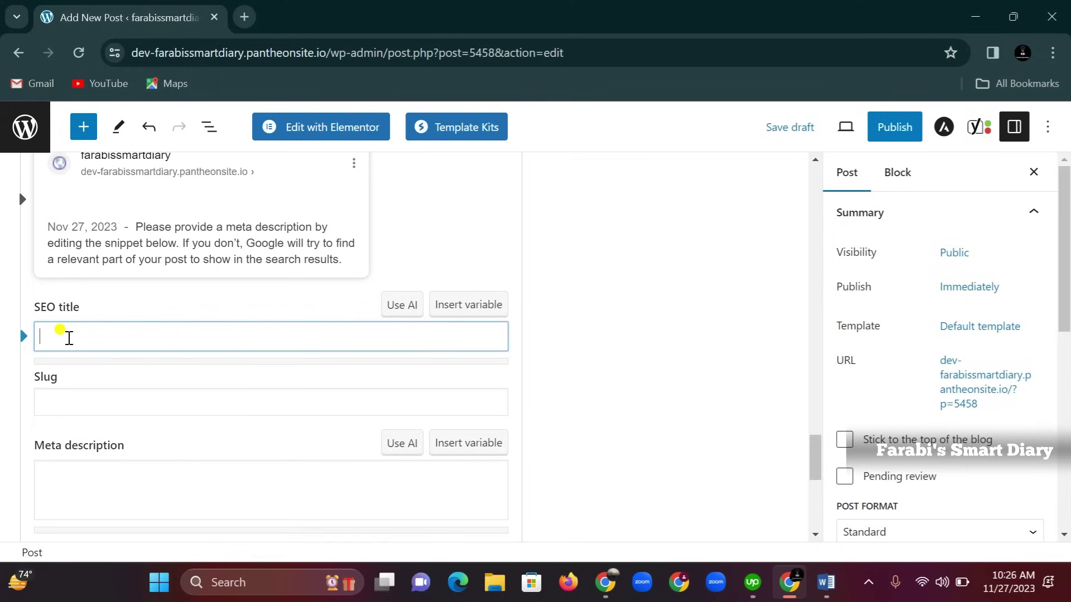
scroll(233, 341, "up", 15)
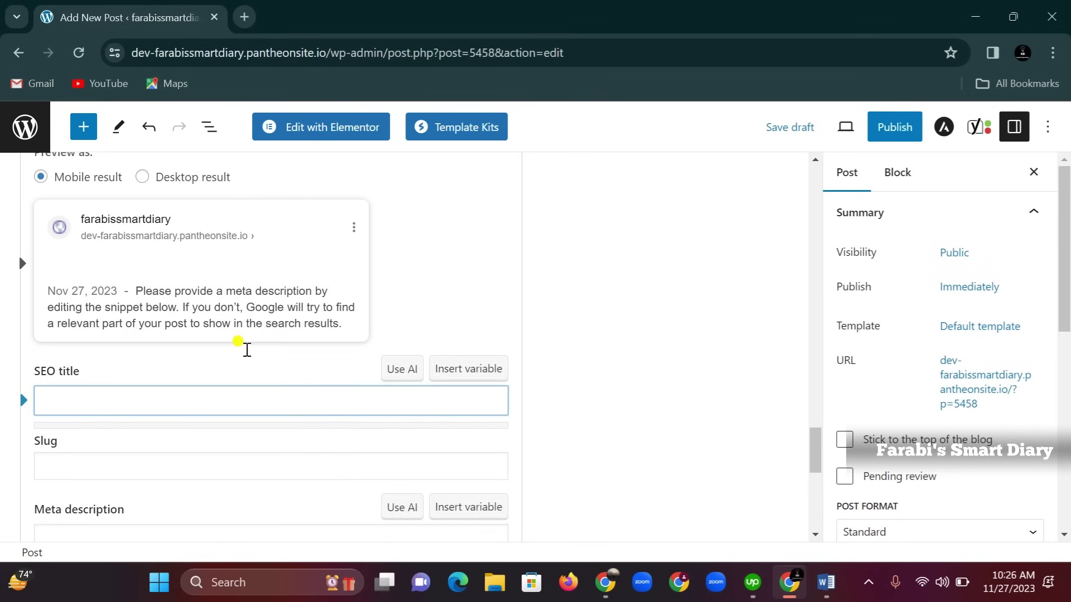
scroll(254, 359, "up", 8)
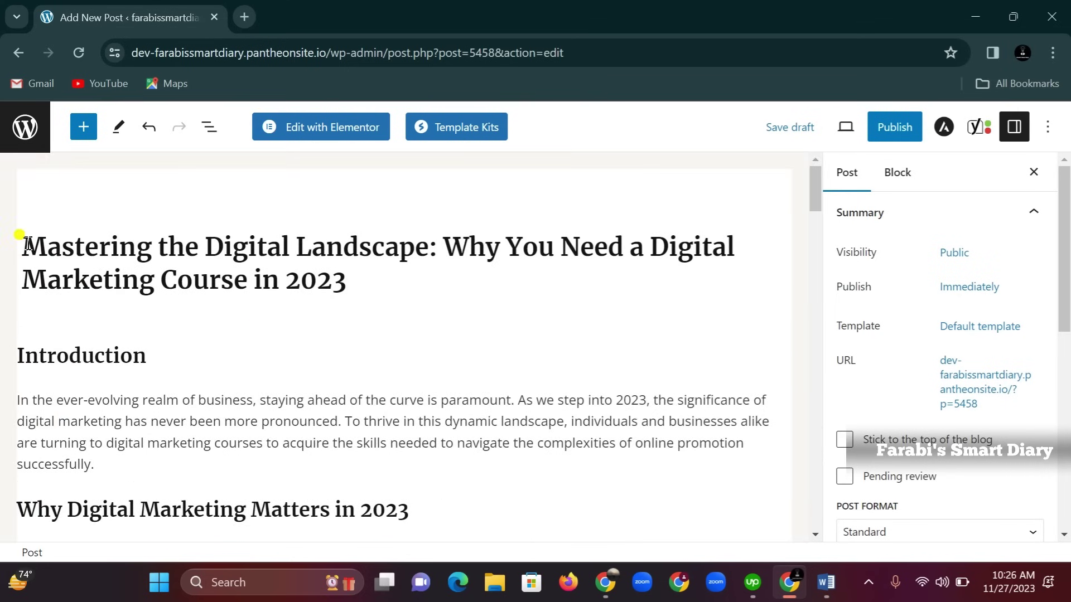
left_click_drag(22, 246, 383, 284)
Move 'Digital Marketing Course in 2023' to the start of the post title, followed by a space
left_click(383, 284)
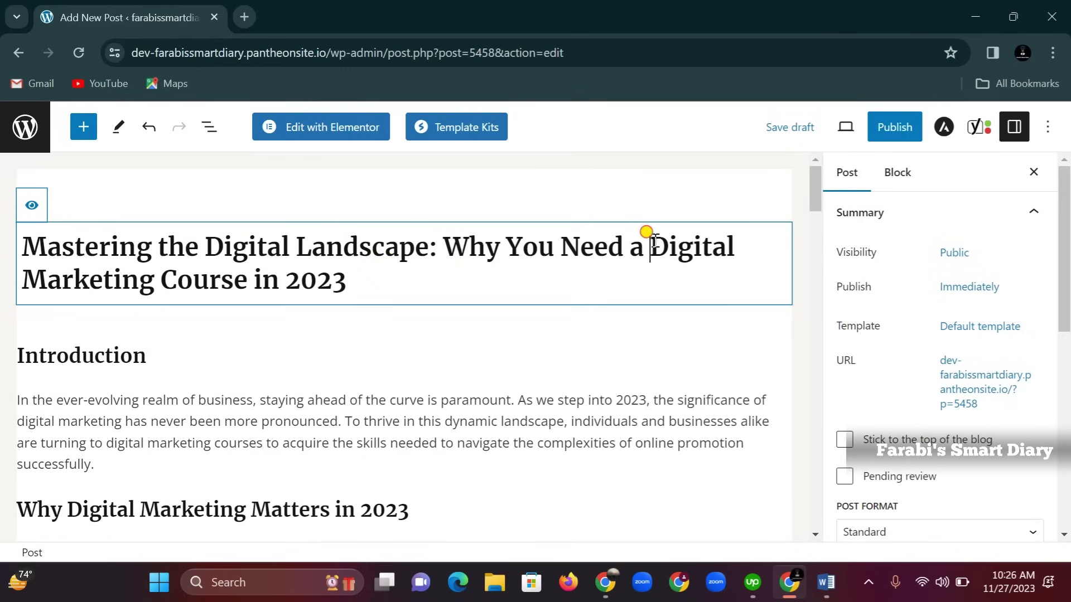
left_click_drag(649, 245, 461, 265)
right_click(328, 275)
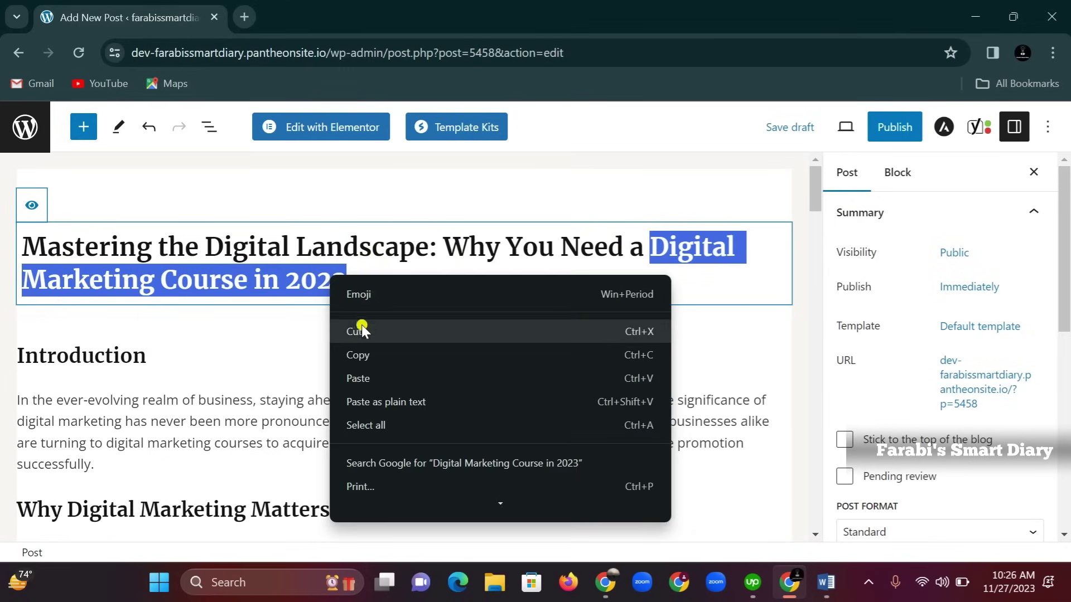
left_click(360, 331)
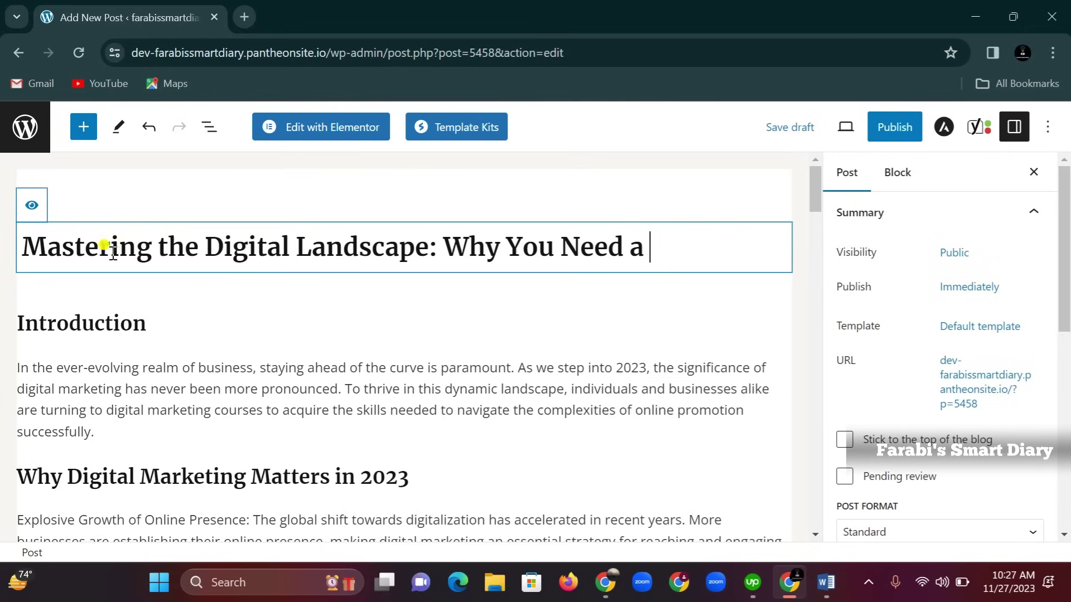
right_click(25, 247)
left_click(54, 412)
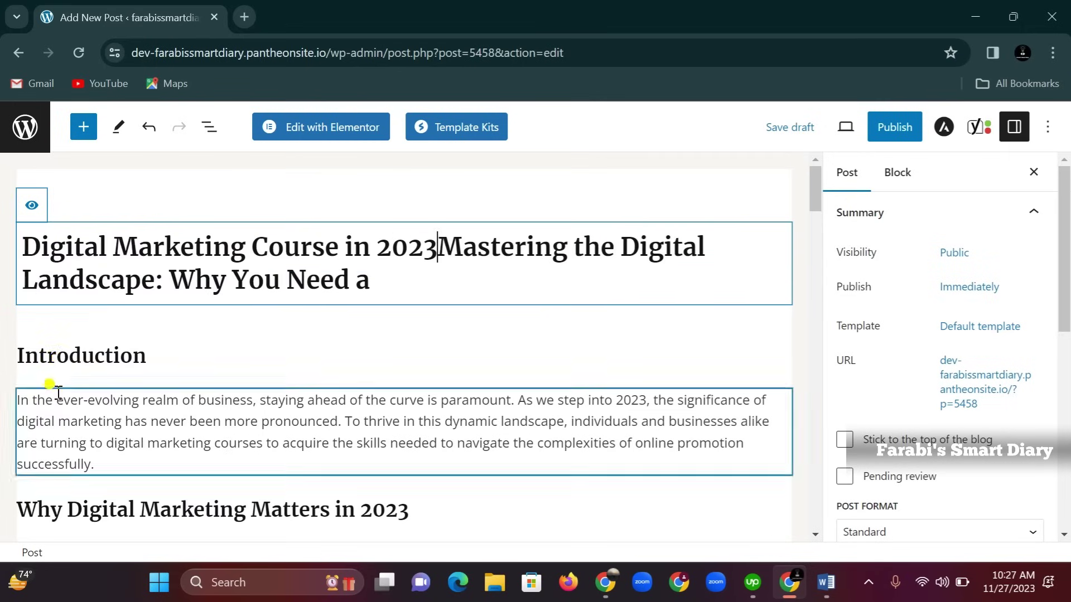
left_click(437, 248)
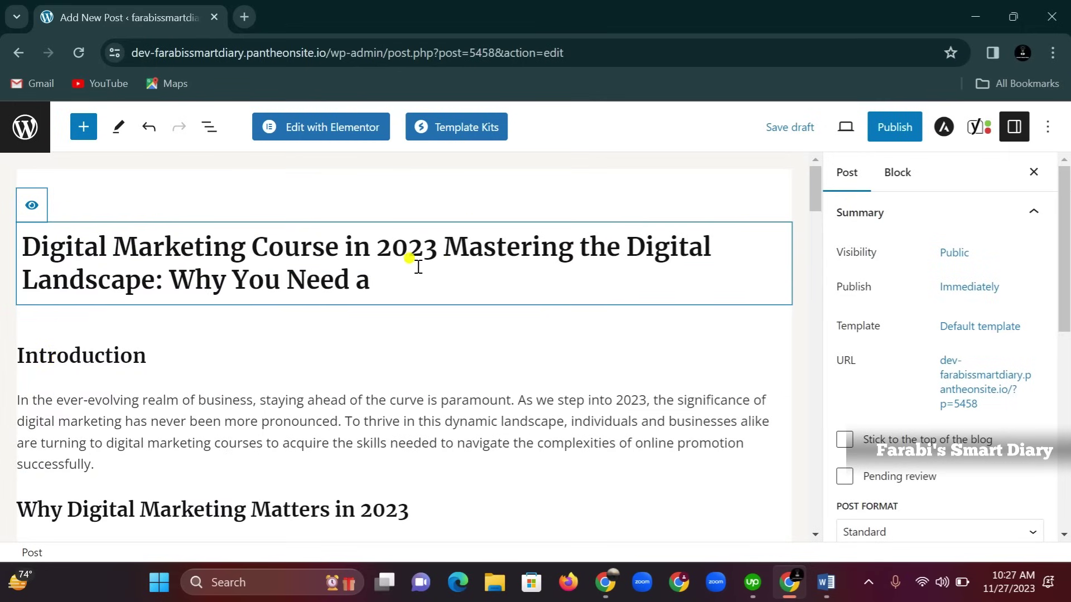
Copy the entire rearranged post title
left_click_drag(399, 279, 22, 245)
right_click(63, 252)
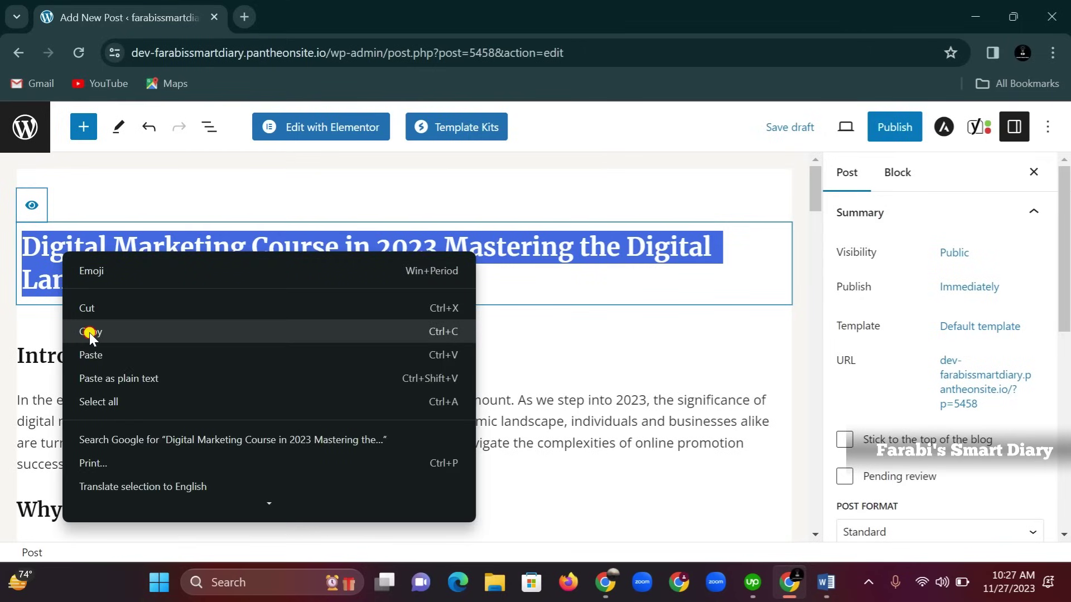
left_click(90, 333)
Paste the copied post title into the Yoast SEO title field
scroll(205, 338, "down", 8)
scroll(204, 339, "down", 15)
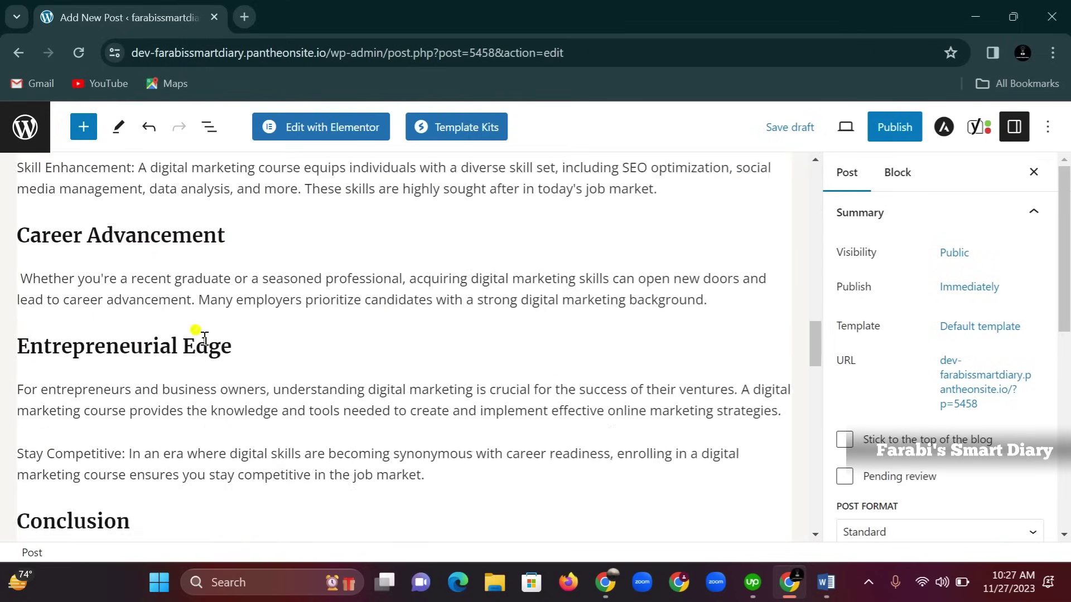
scroll(204, 346, "up", 3)
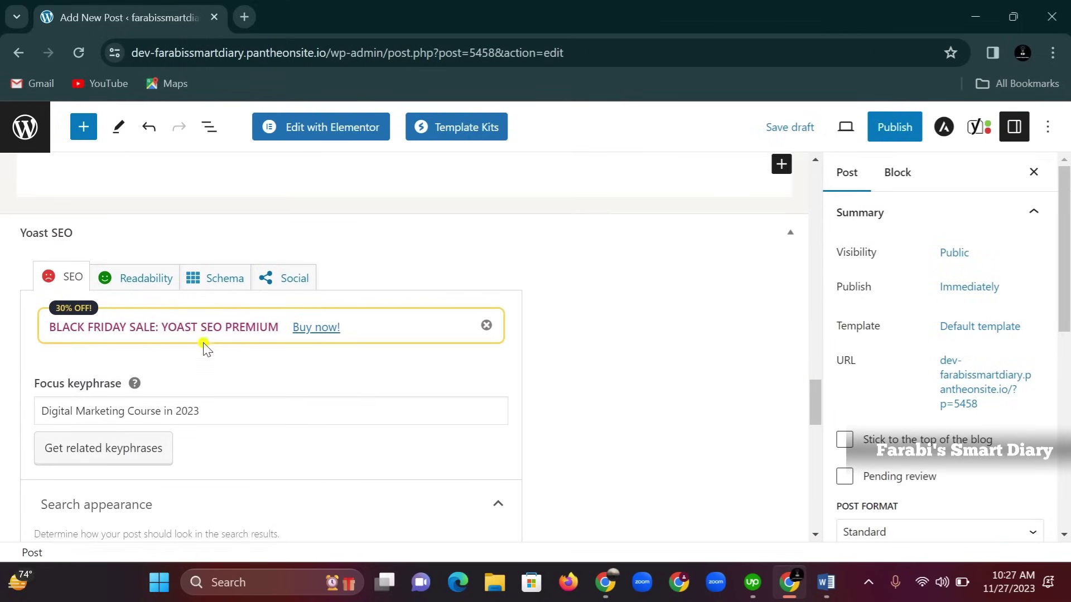
scroll(203, 349, "down", 7)
scroll(202, 355, "down", 3)
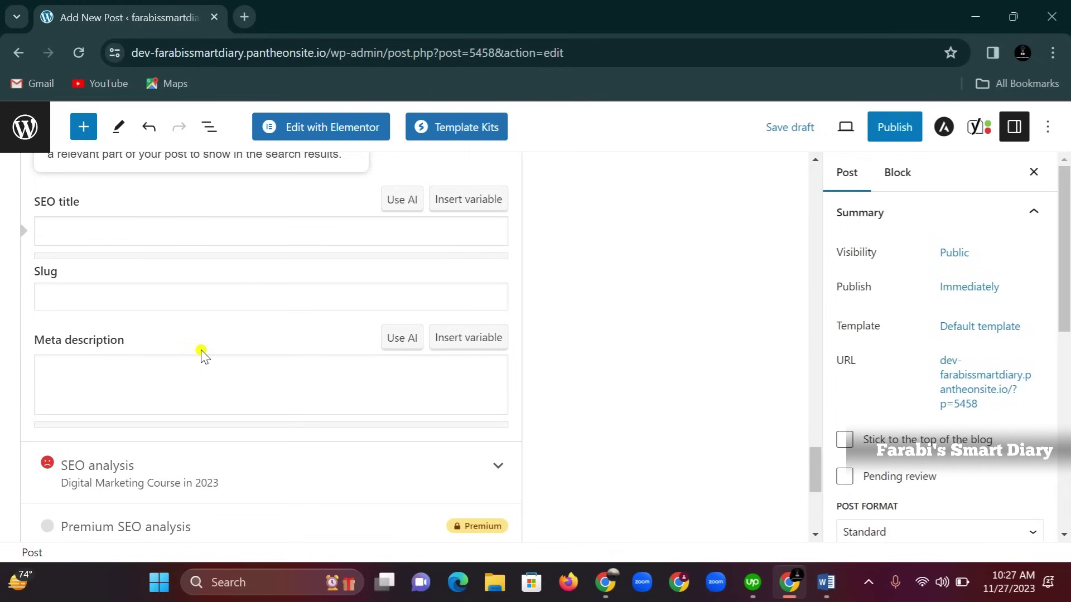
left_click(141, 228)
right_click(142, 229)
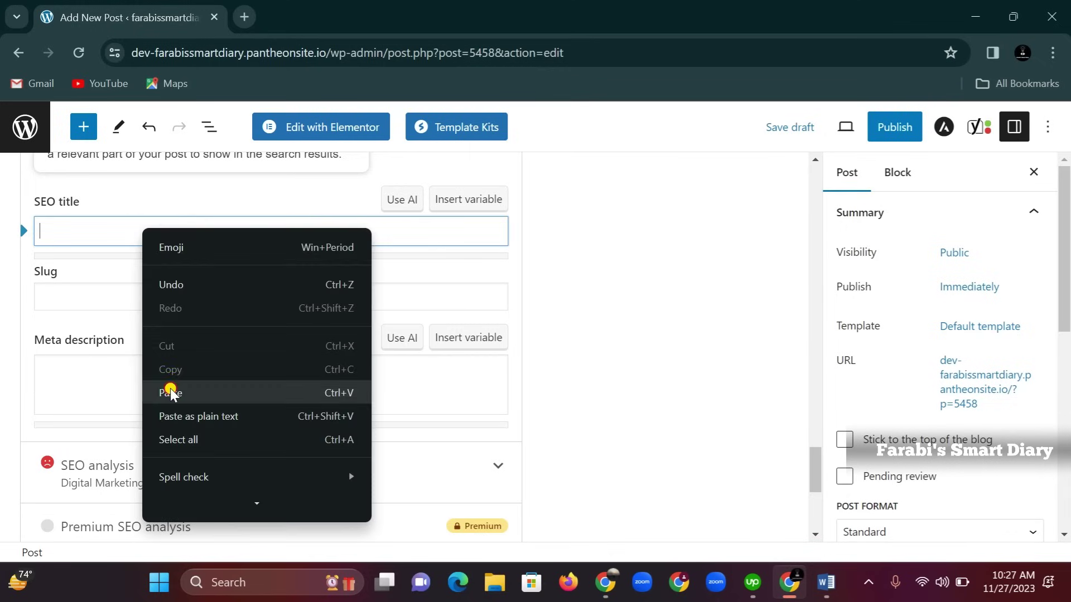
left_click(170, 391)
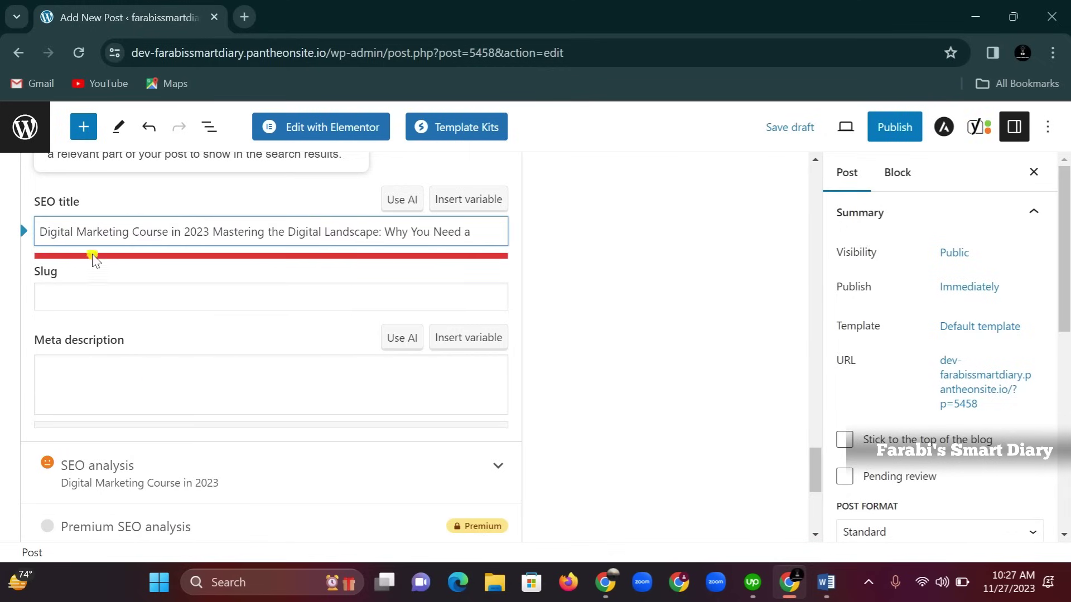
Trim the SEO title so it ends at 'Mastering the Digital Landscape'
scroll(390, 278, "up", 2)
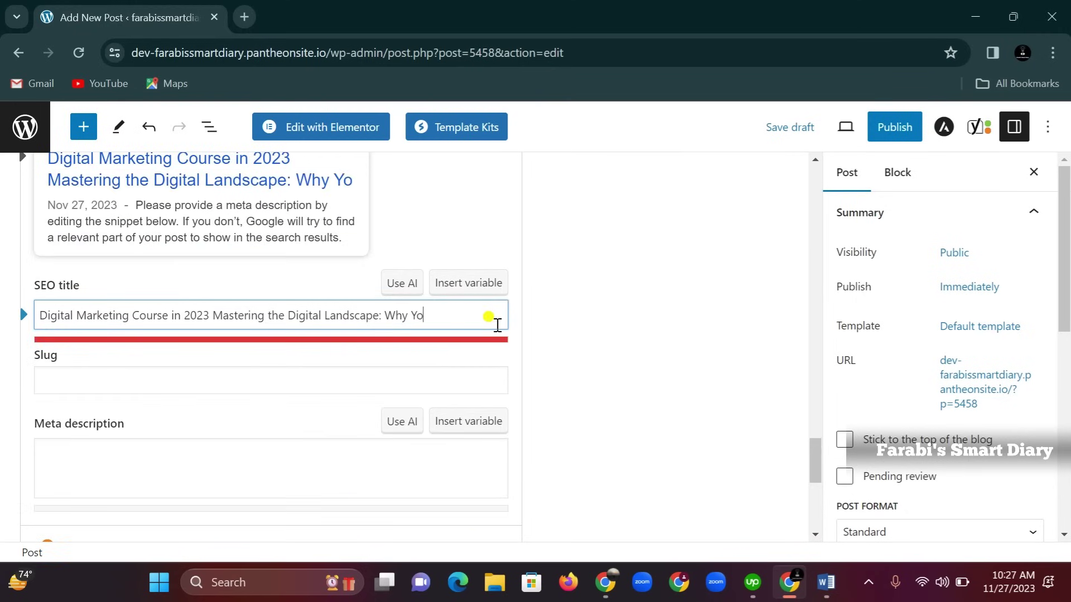
key("BackSpace")
key("BackSpace")
key("BackSpace")
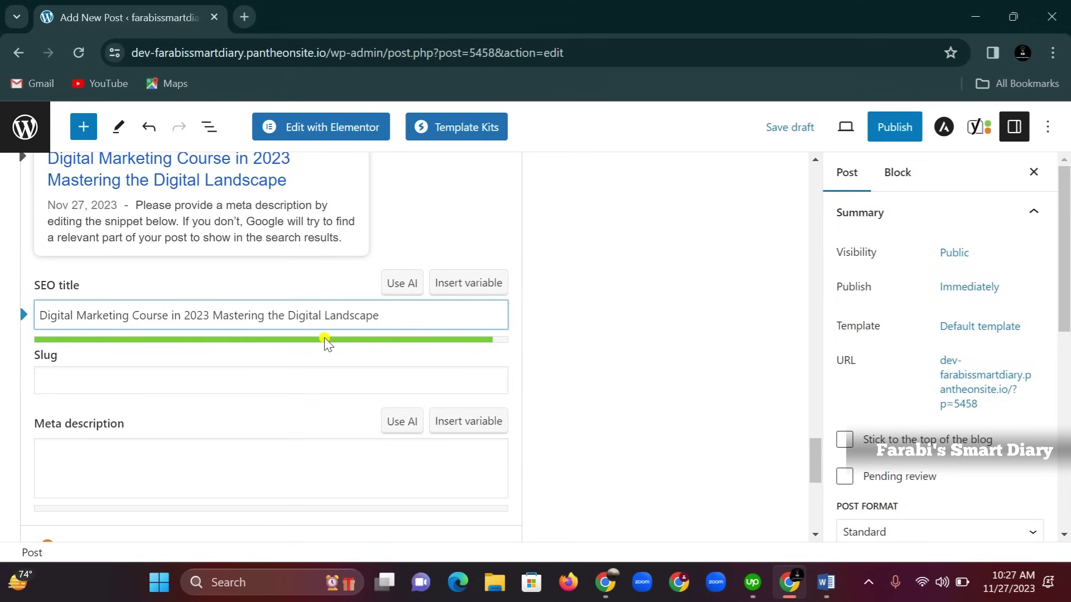
left_click(57, 375)
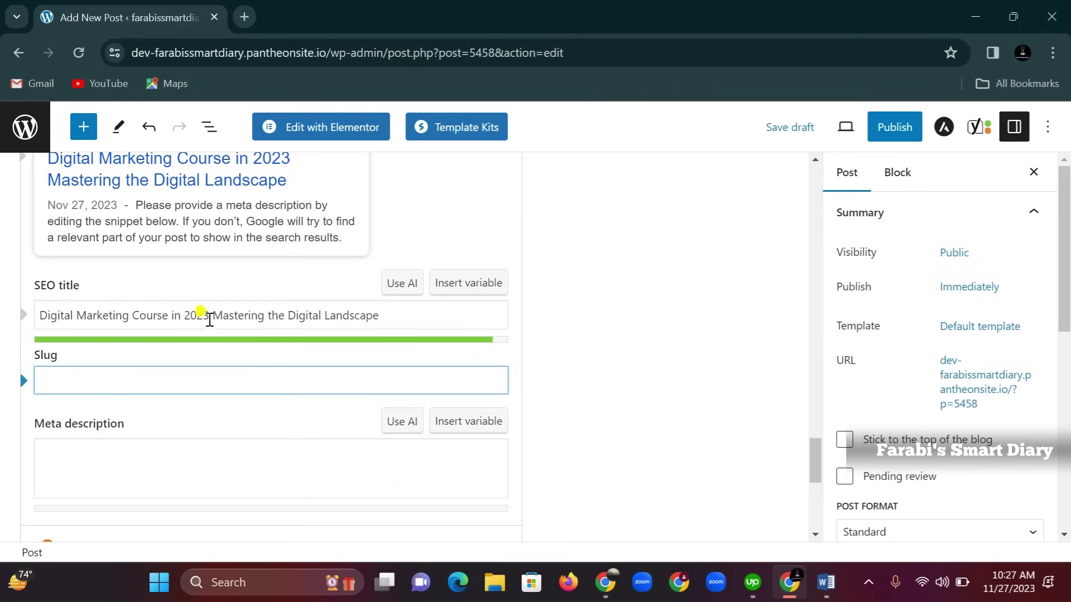
Copy 'Digital Marketing Course in 2023' from the SEO title into the Yoast slug field
left_click_drag(210, 317, 40, 316)
right_click(76, 318)
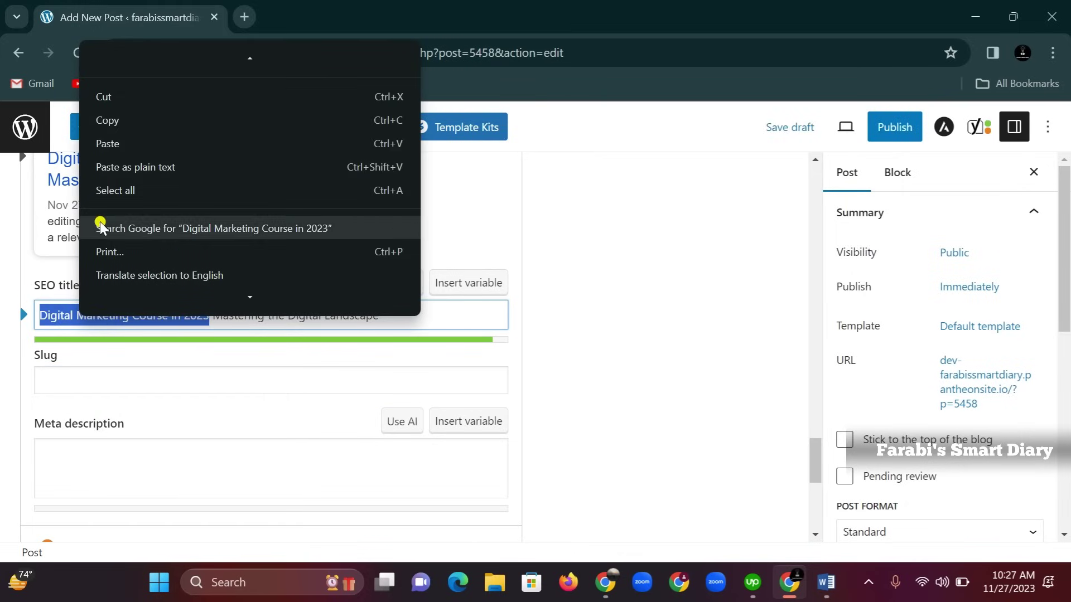
left_click(115, 117)
left_click(94, 381)
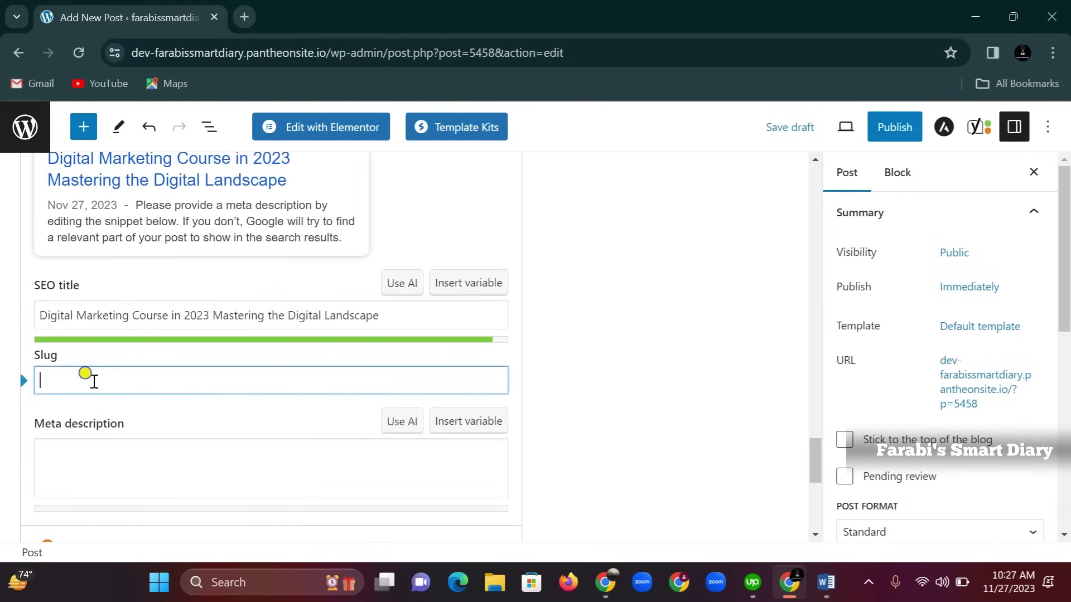
right_click(94, 381)
left_click(121, 219)
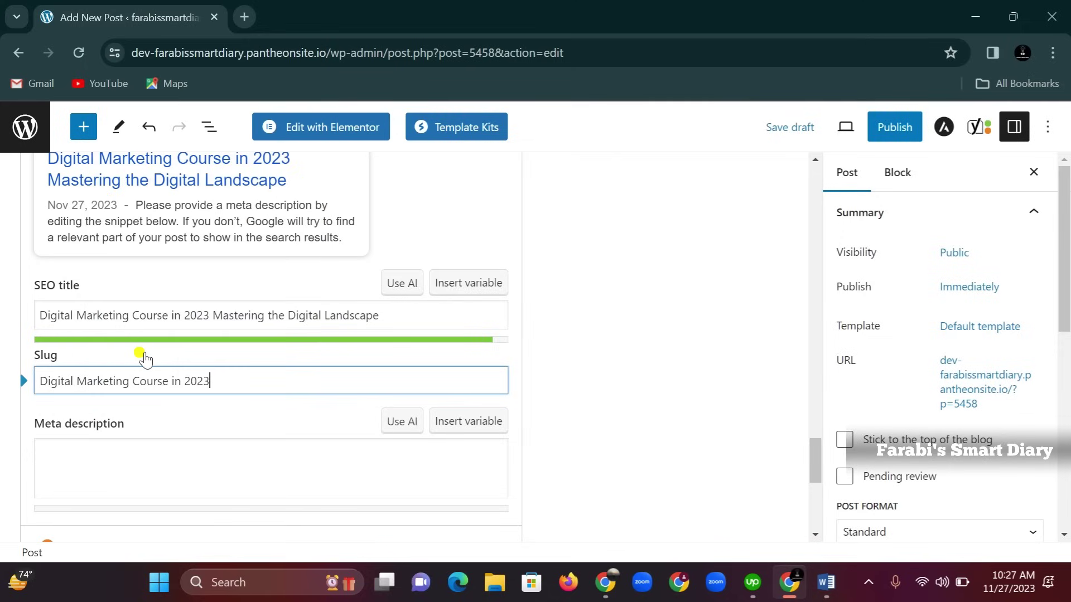
scroll(146, 368, "down", 1)
left_click(161, 379)
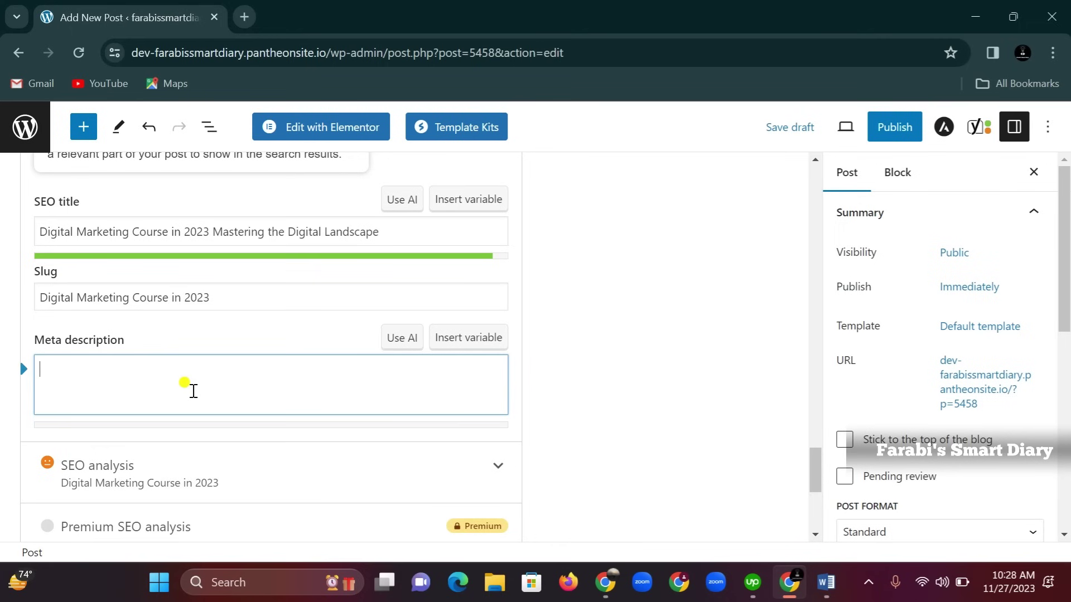
Copy the Introduction paragraph text from the post
scroll(296, 400, "up", 20)
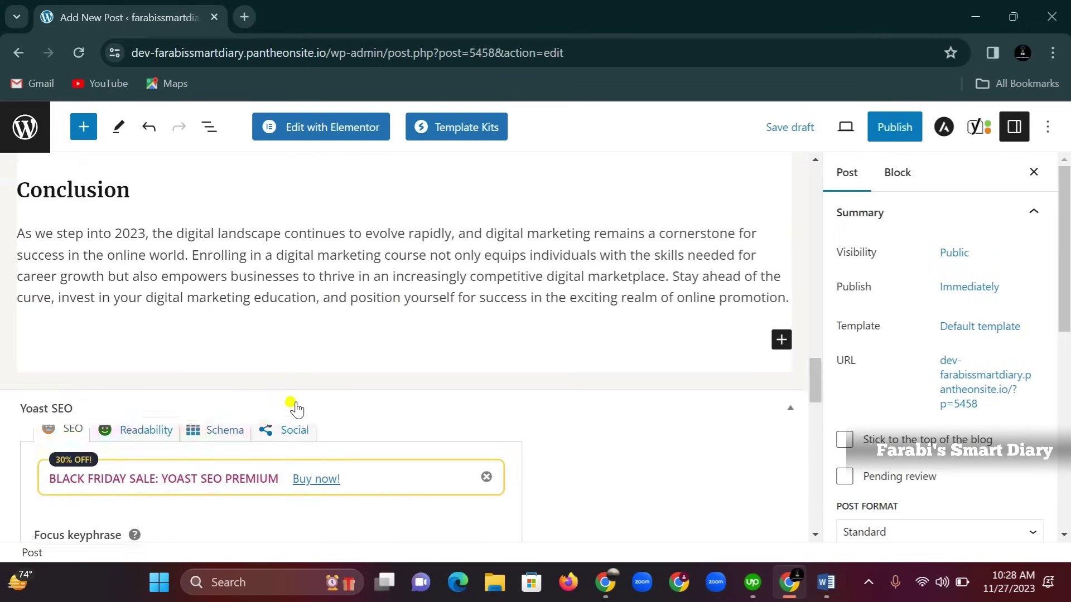
scroll(296, 409, "up", 1)
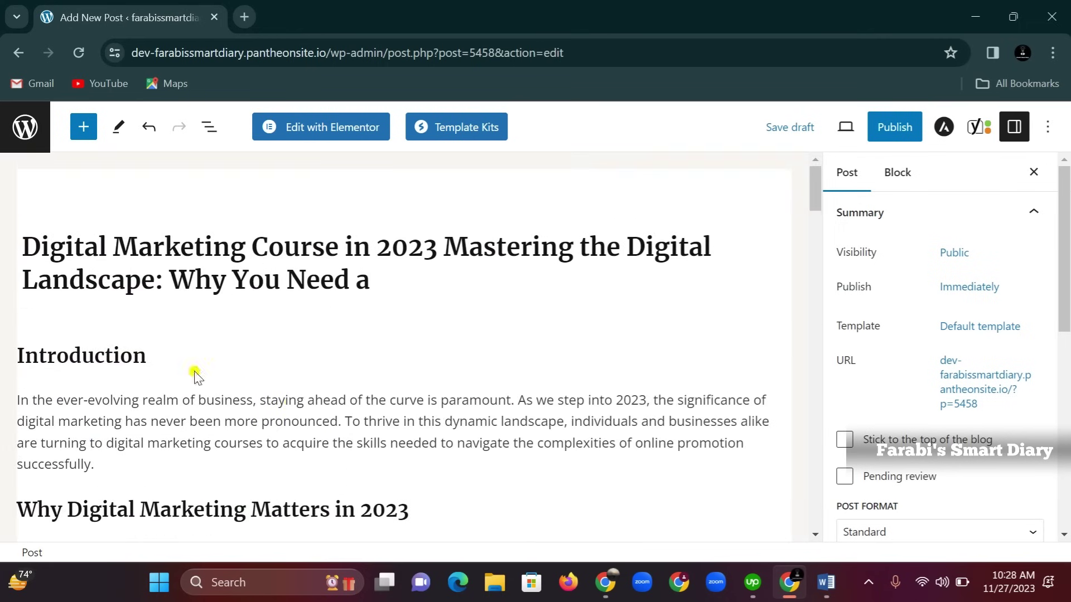
left_click_drag(18, 397, 236, 463)
right_click(228, 423)
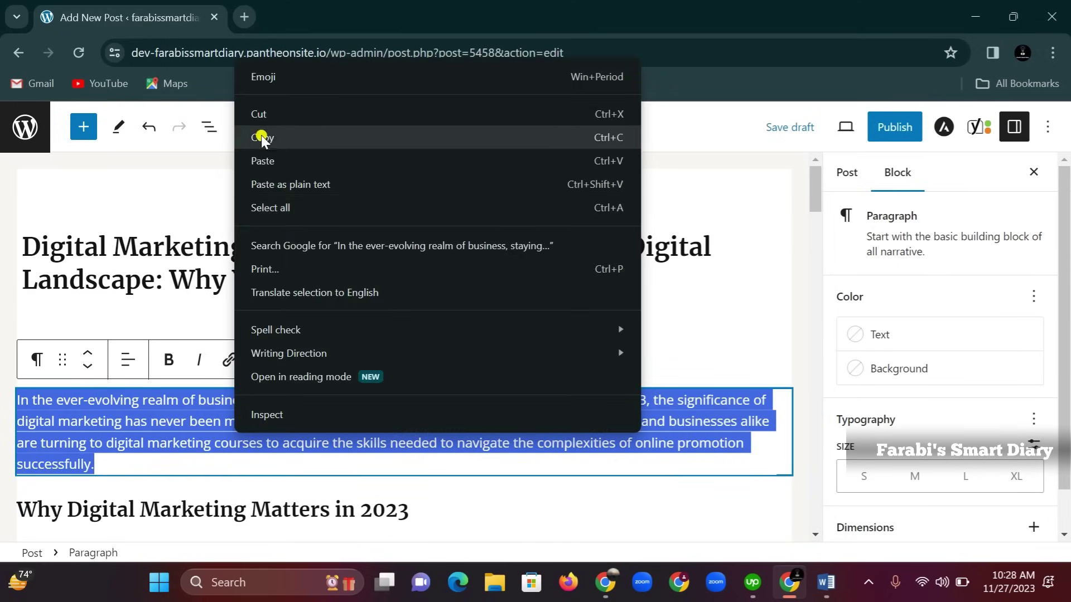
left_click(262, 138)
Paste it into the meta description and trim it to end at 'the significance of digital marketing.'
scroll(292, 375, "down", 15)
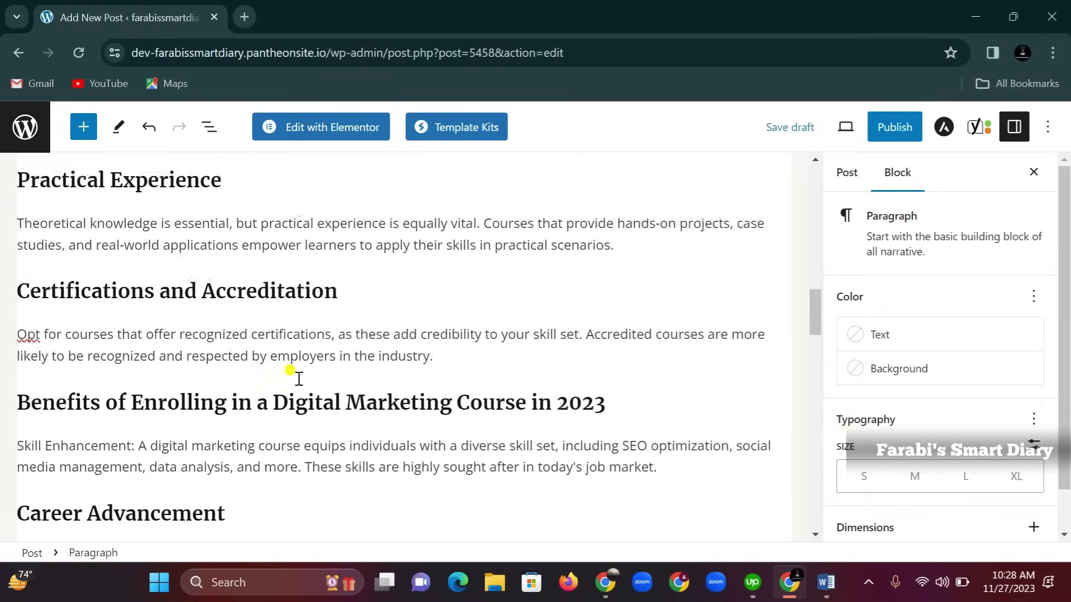
scroll(299, 379, "down", 20)
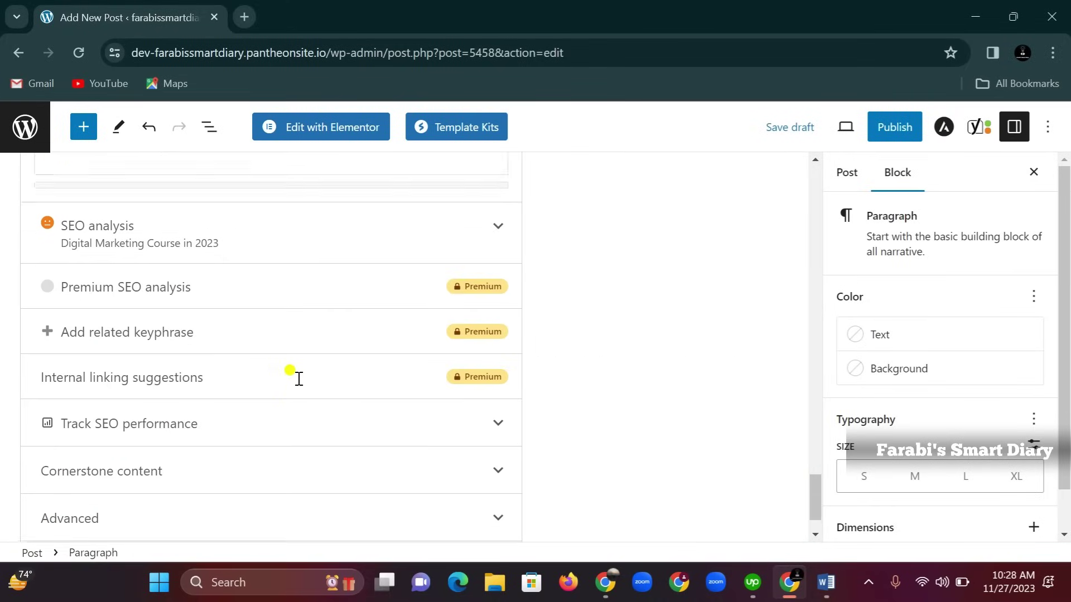
scroll(298, 378, "down", 5)
left_click(112, 433)
right_click(114, 434)
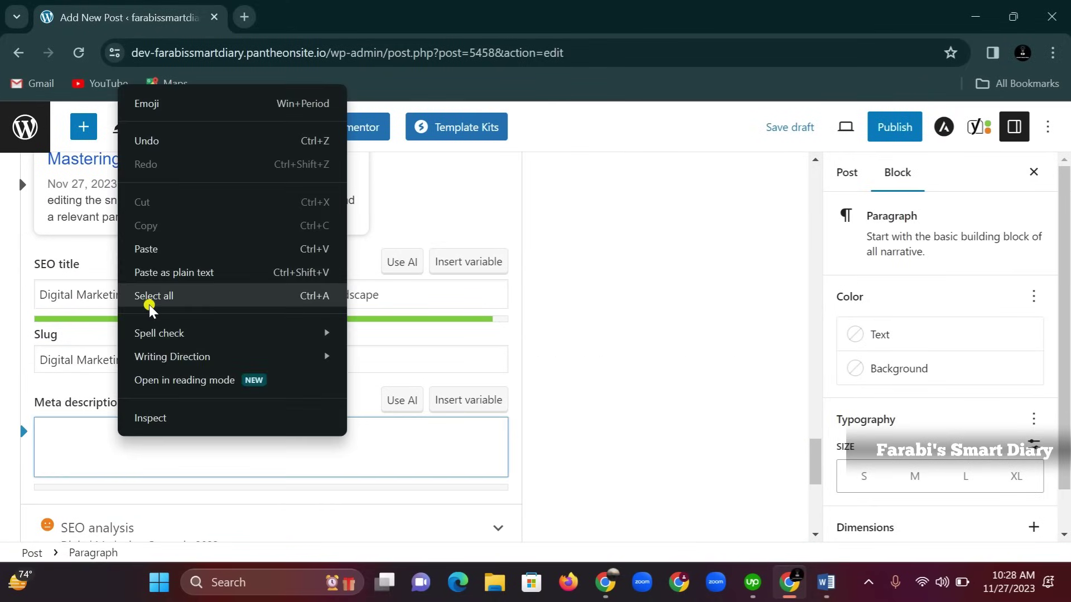
left_click(146, 249)
scroll(219, 428, "down", 3)
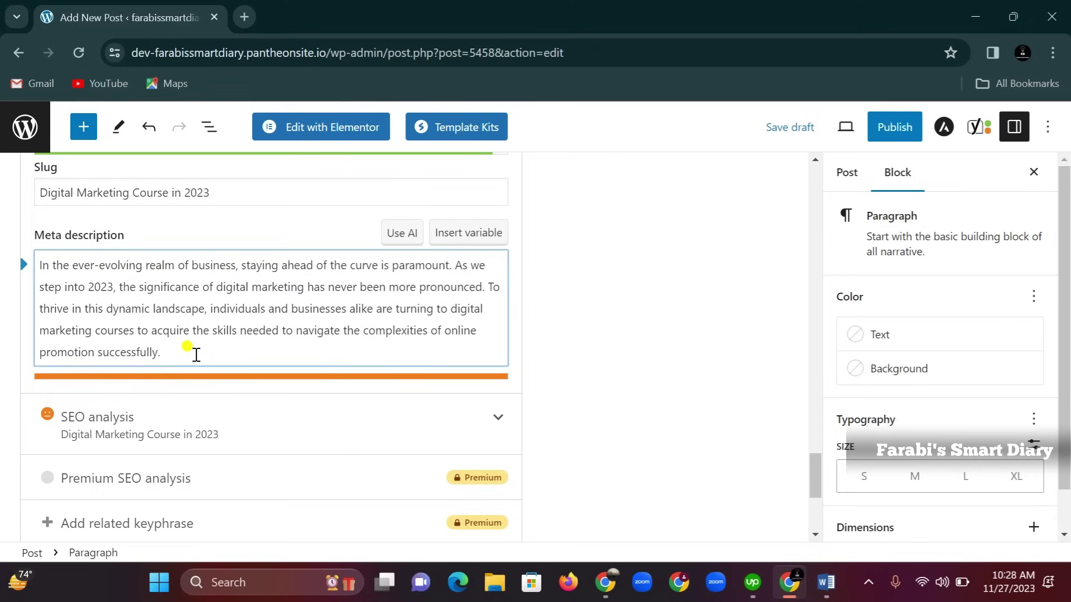
key("BackSpace")
key("BackSpace")
key("BackSpace")
key("BackSpace")
key("BackSpace")
key("BackSpace")
key("BackSpace")
key("BackSpace")
key("BackSpace")
key("BackSpace")
key("BackSpace")
key("BackSpace")
key("BackSpace")
key("BackSpace")
key("BackSpace")
key("BackSpace")
key("BackSpace")
key("BackSpace")
key("BackSpace")
key("BackSpace")
key("BackSpace")
key("BackSpace")
key("BackSpace")
key("BackSpace")
key("BackSpace")
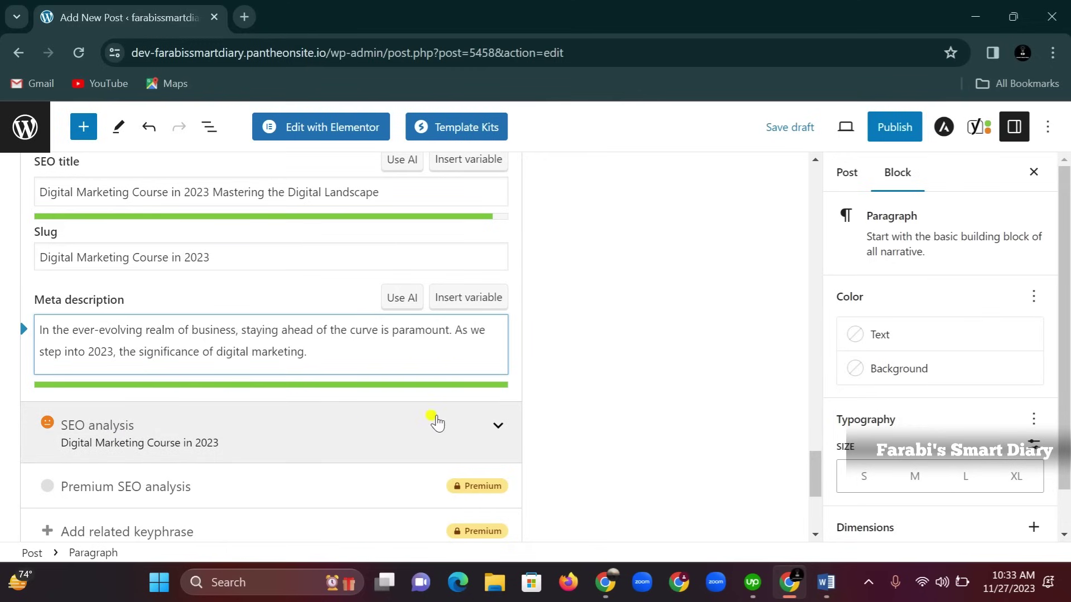
left_click(502, 425)
scroll(346, 418, "down", 3)
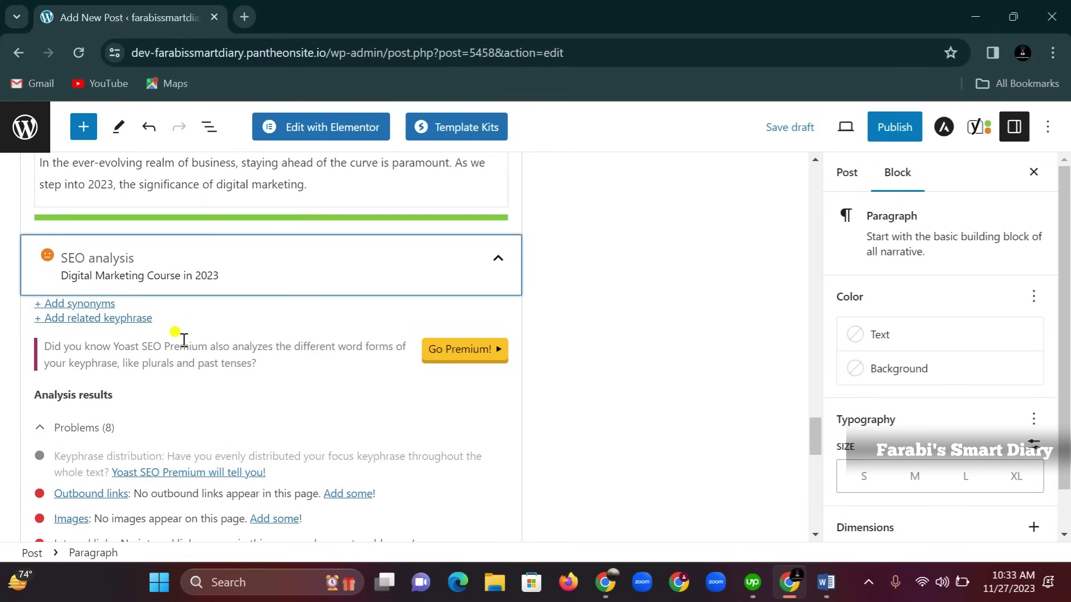
scroll(215, 378, "up", 10)
scroll(218, 383, "up", 6)
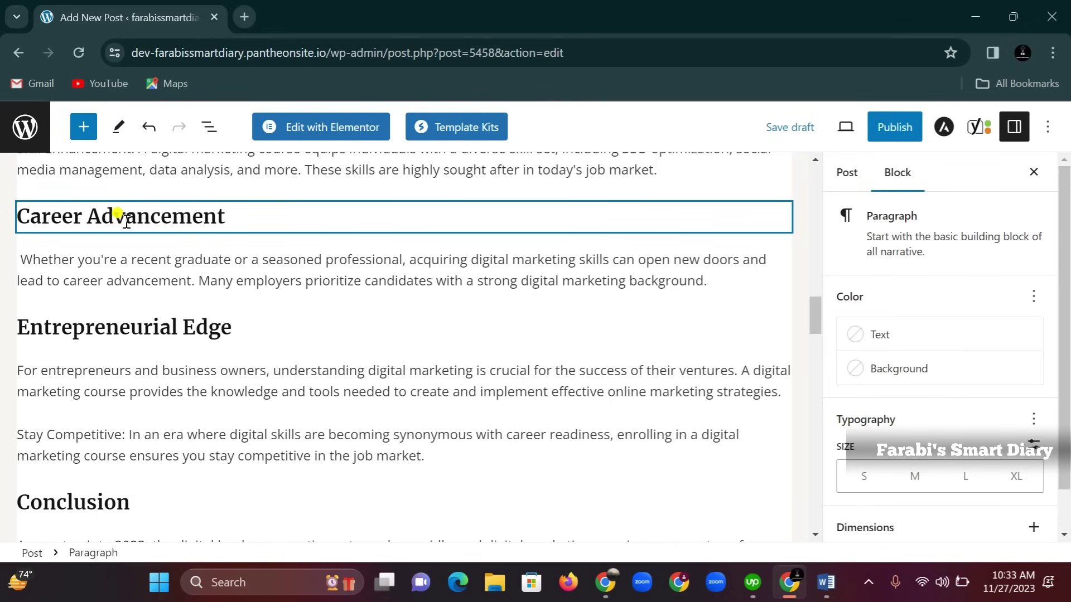
scroll(175, 232, "up", 5)
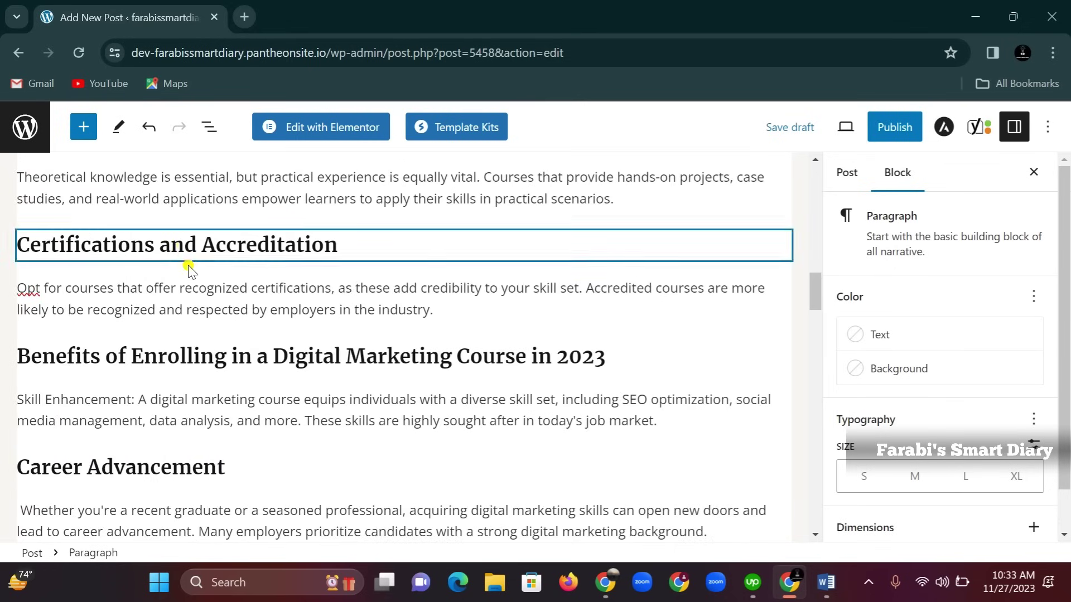
scroll(203, 251, "up", 5)
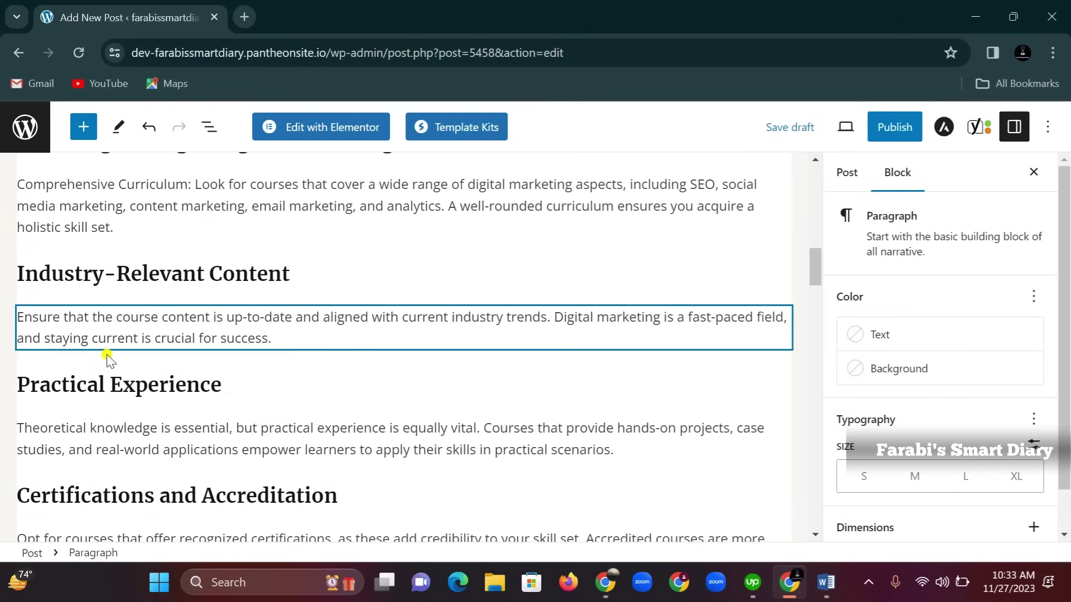
scroll(162, 308, "up", 6)
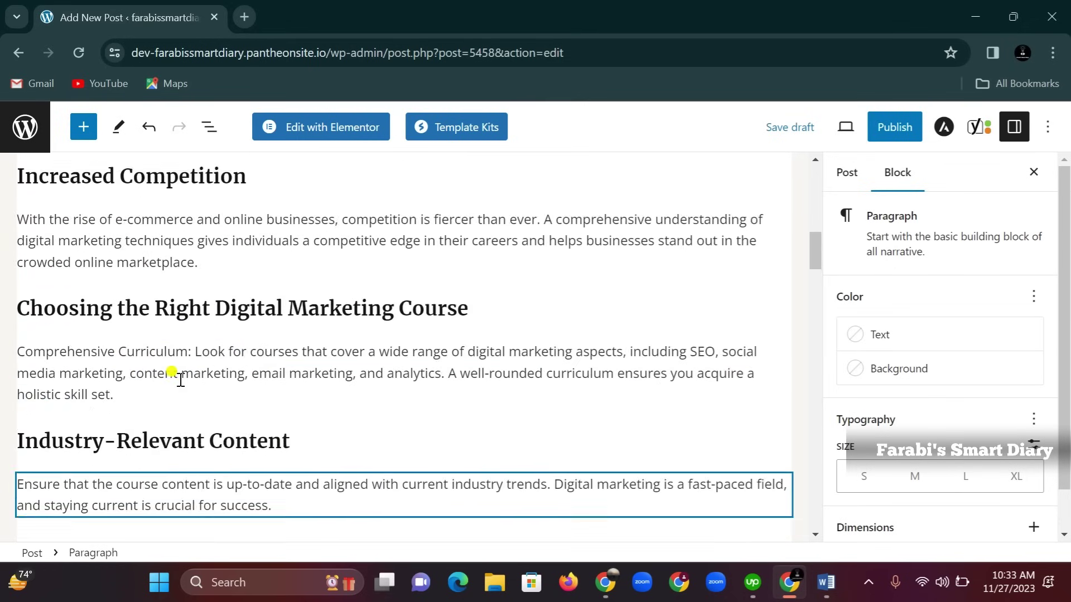
scroll(118, 322, "up", 7)
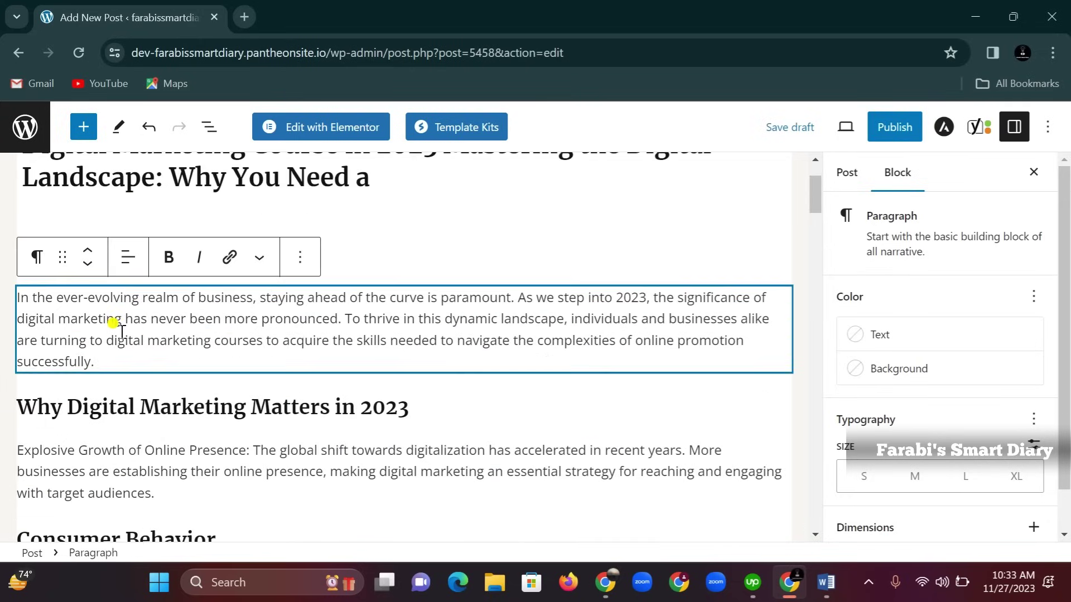
scroll(144, 407, "down", 5)
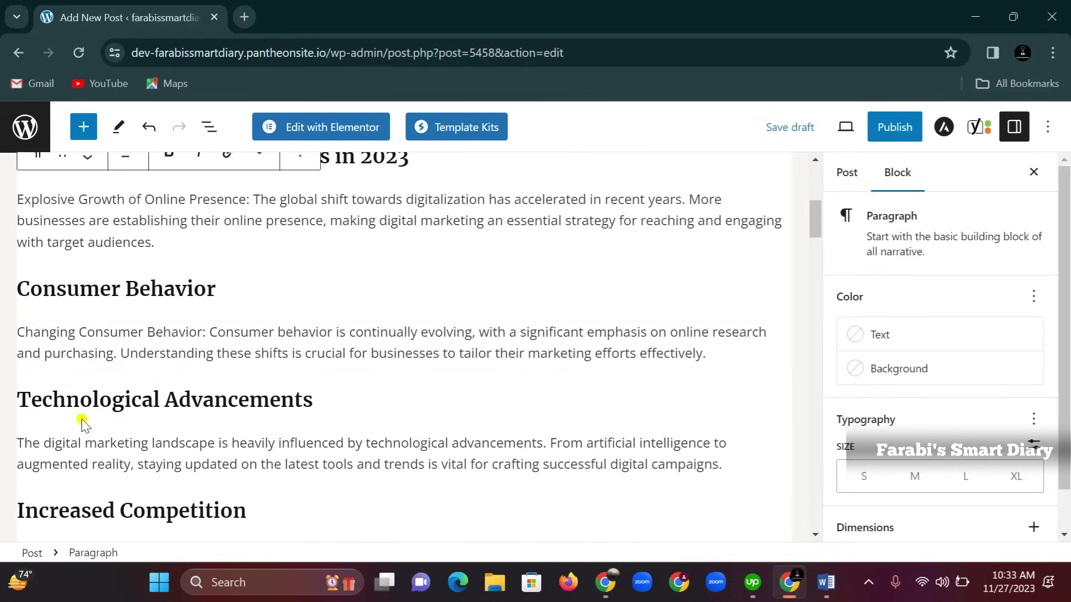
mouse_move(82, 423)
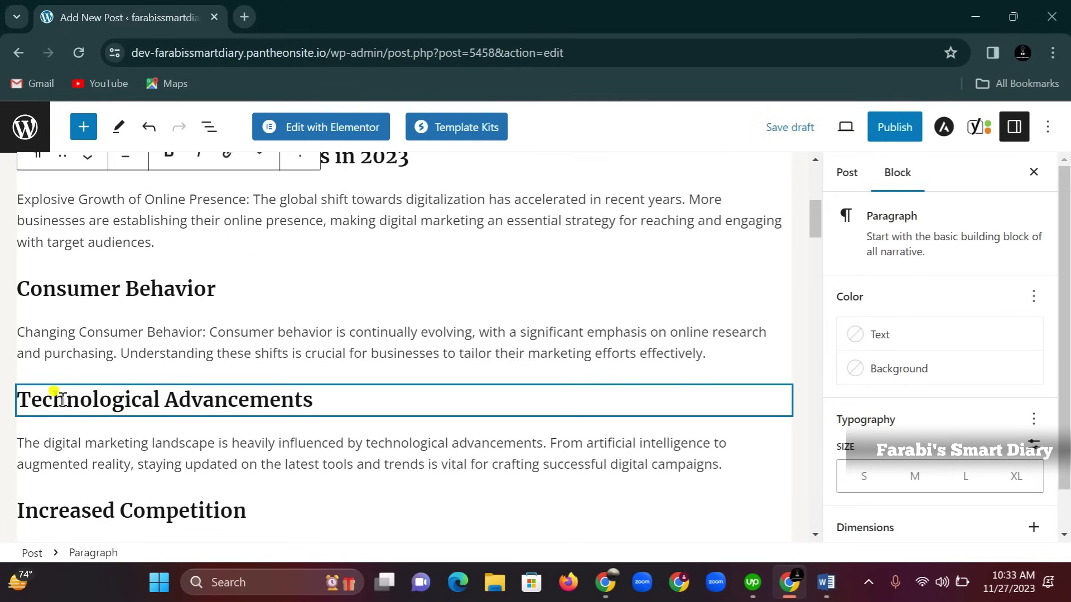
left_click(327, 403)
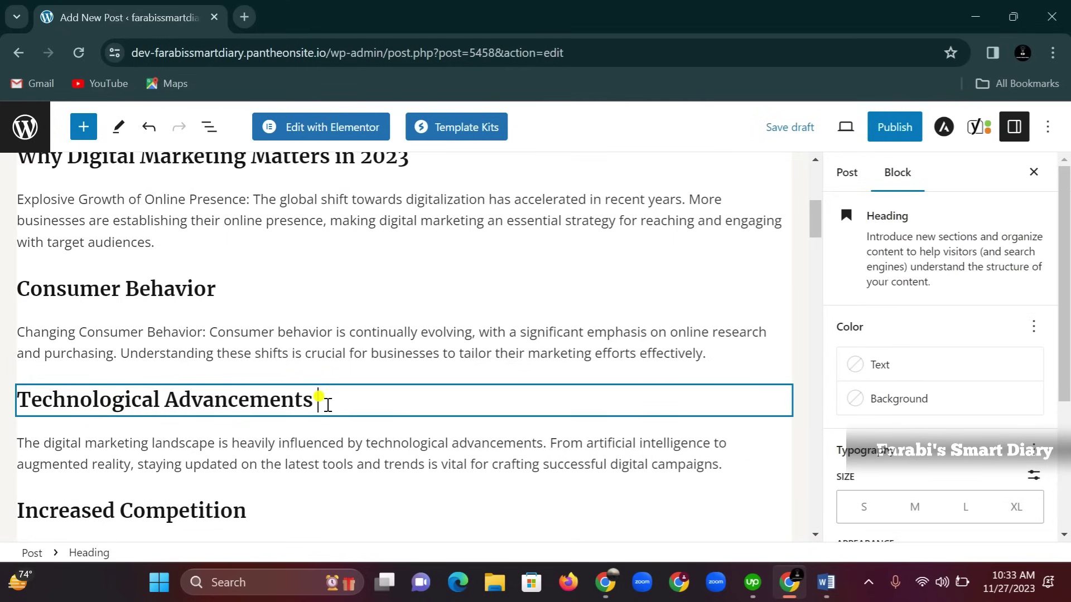
Append ' of Online Marketing' and ' in Digital Marketing in 2023' to the two H3 headings
type("of Onli")
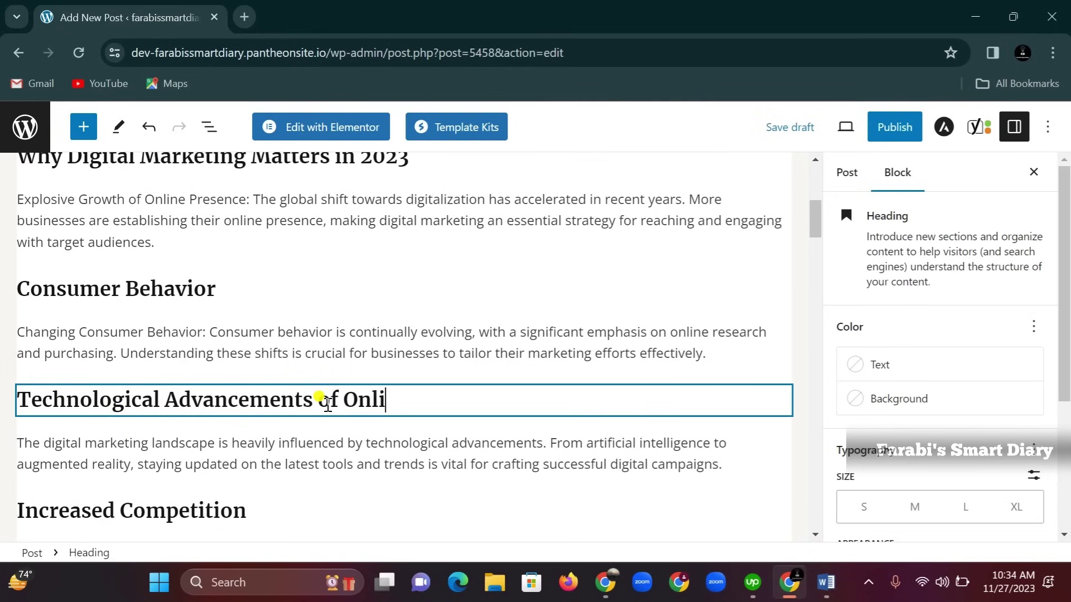
type("ne Marketing")
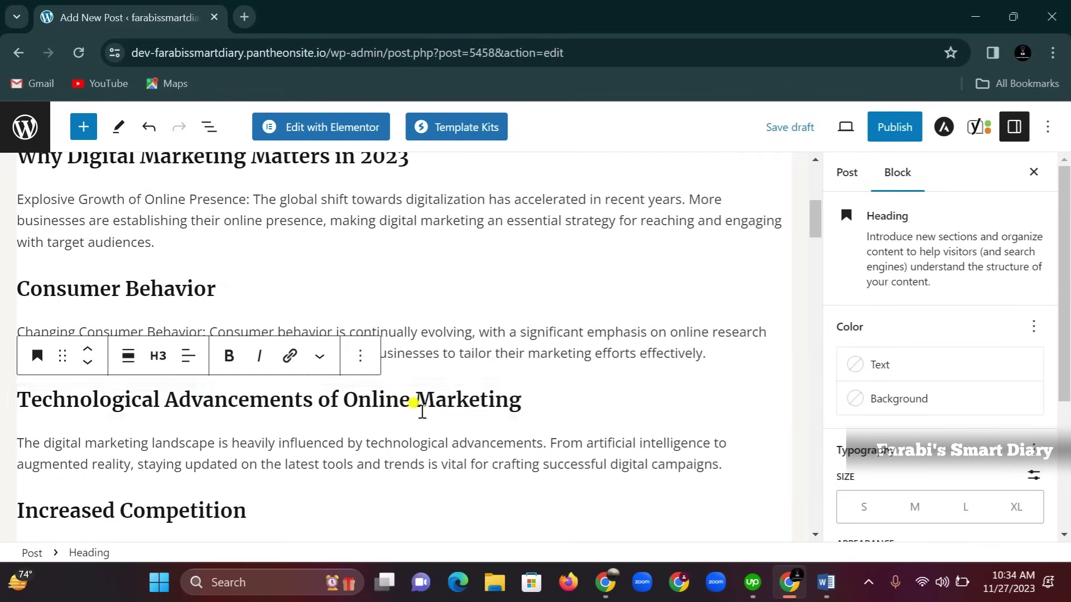
scroll(389, 423, "down", 1)
scroll(389, 422, "down", 1)
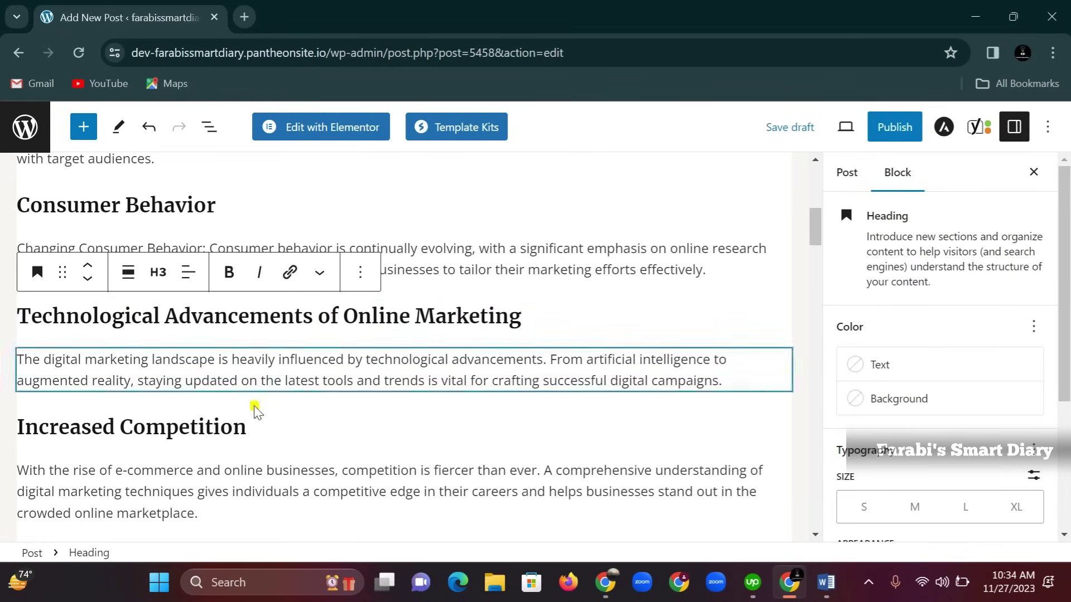
left_click(260, 432)
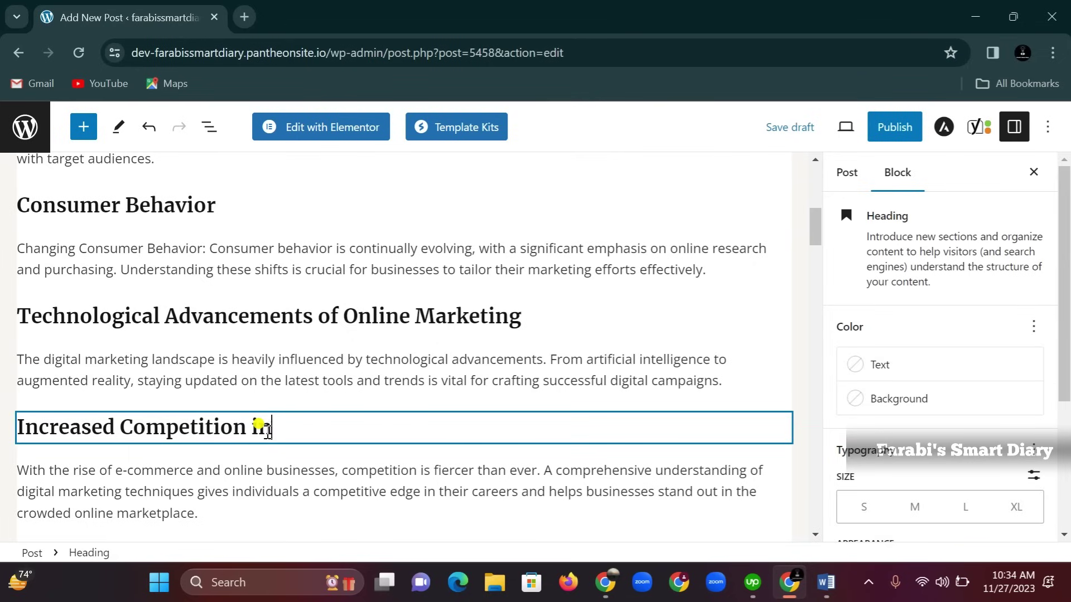
key("BackSpace")
key("BackSpace")
type("gital Ma")
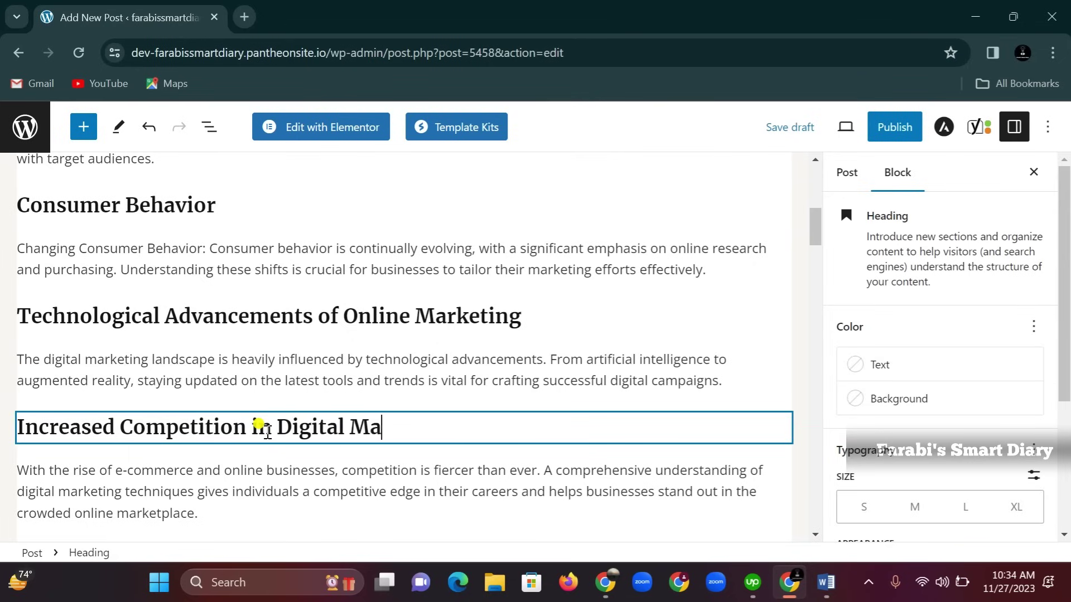
type("rketing in 2023")
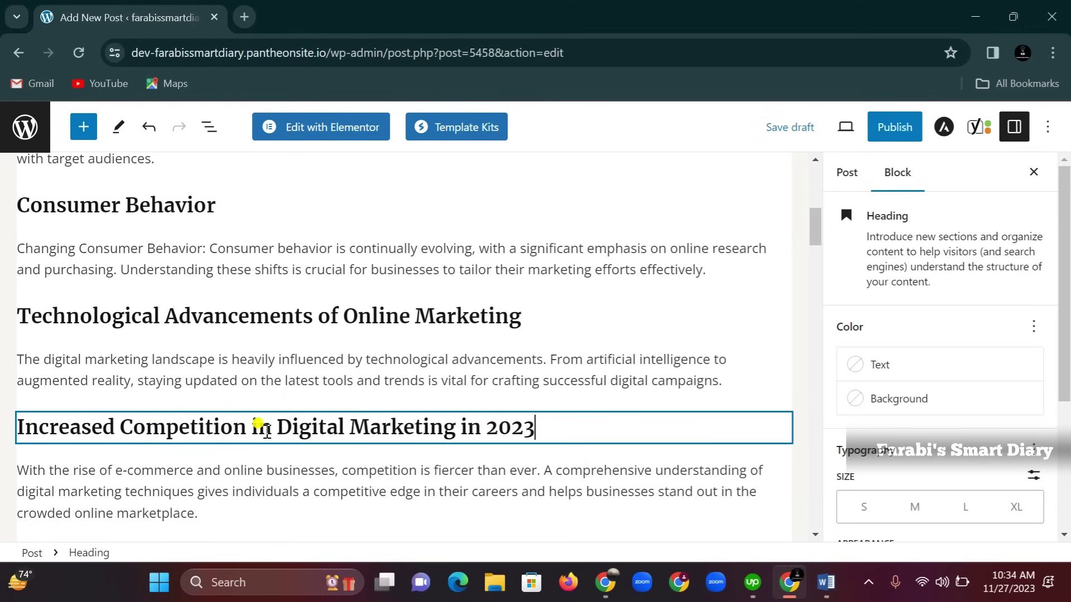
scroll(299, 363, "down", 12)
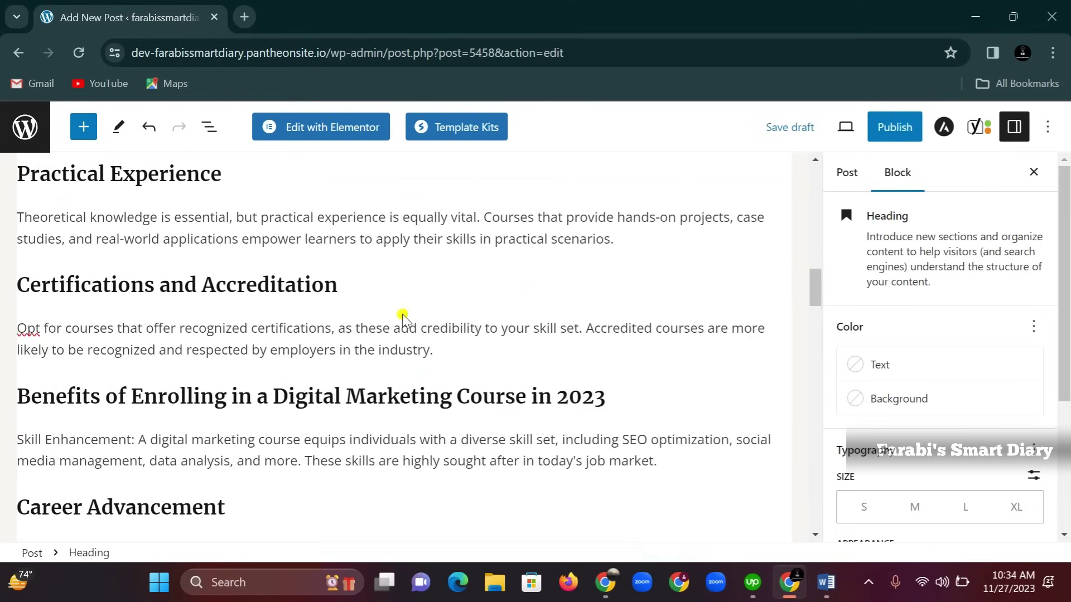
scroll(403, 321, "down", 15)
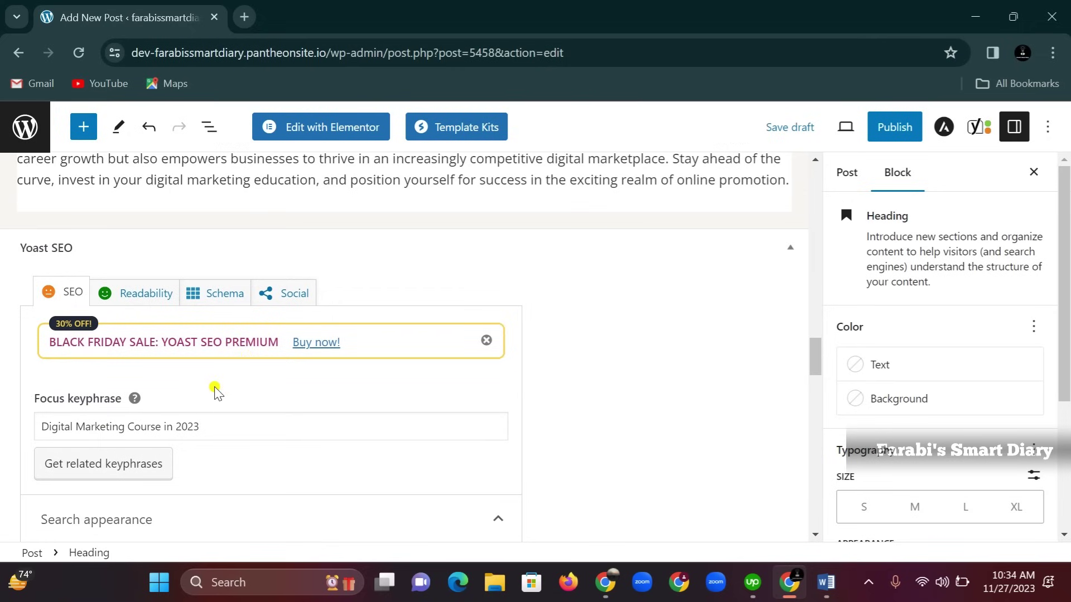
scroll(214, 392, "down", 9)
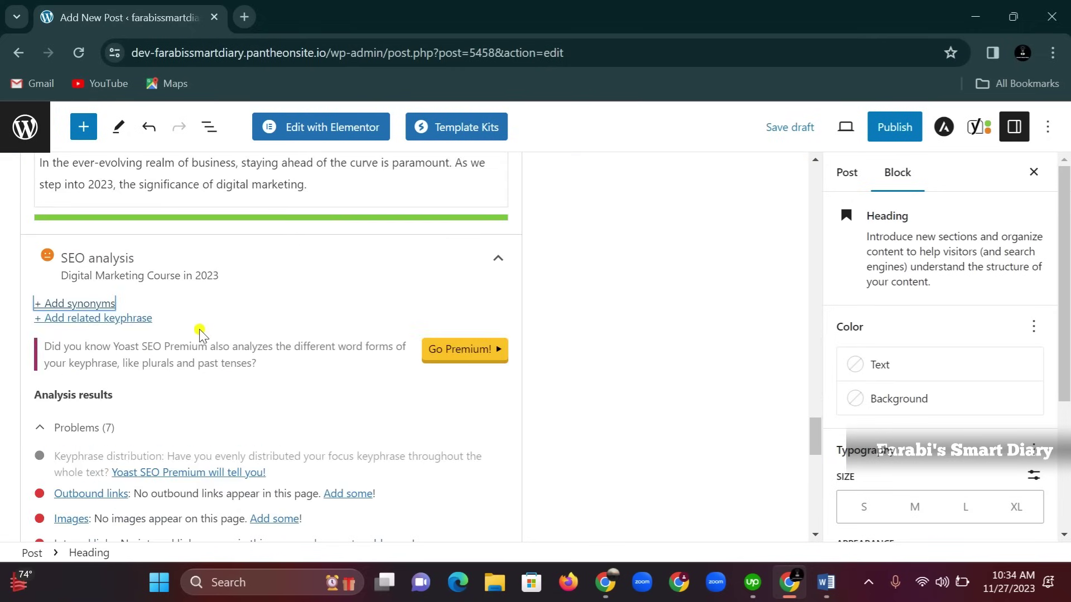
scroll(200, 330, "down", 2)
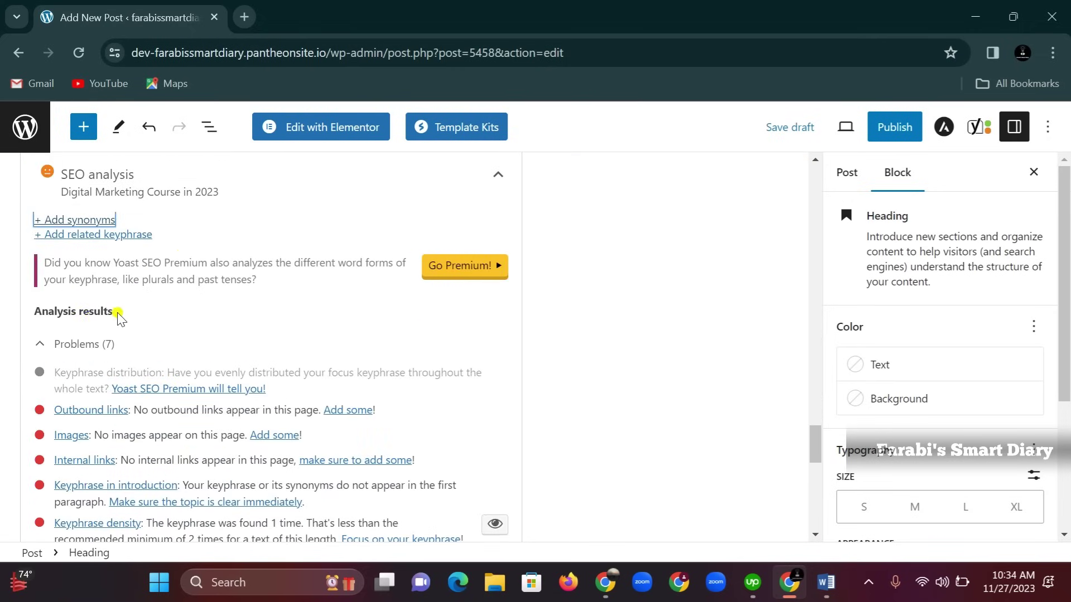
scroll(120, 318, "down", 2)
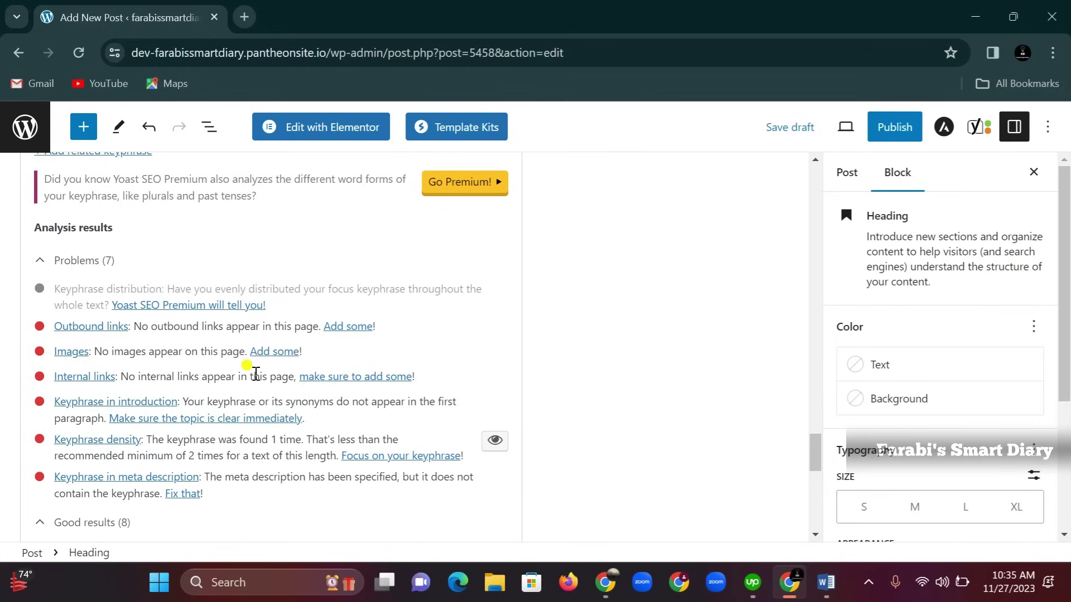
scroll(306, 368, "up", 10)
scroll(372, 368, "up", 10)
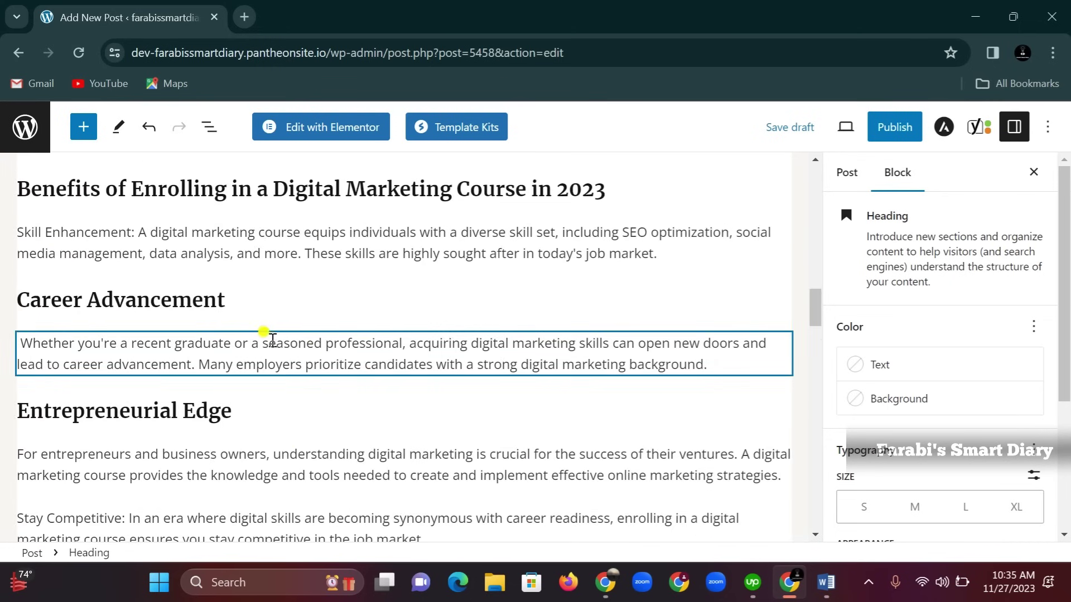
Select 'seasoned professional', then search Google for 'digital marketing' and open the Investopedia article
left_click_drag(265, 342, 403, 343)
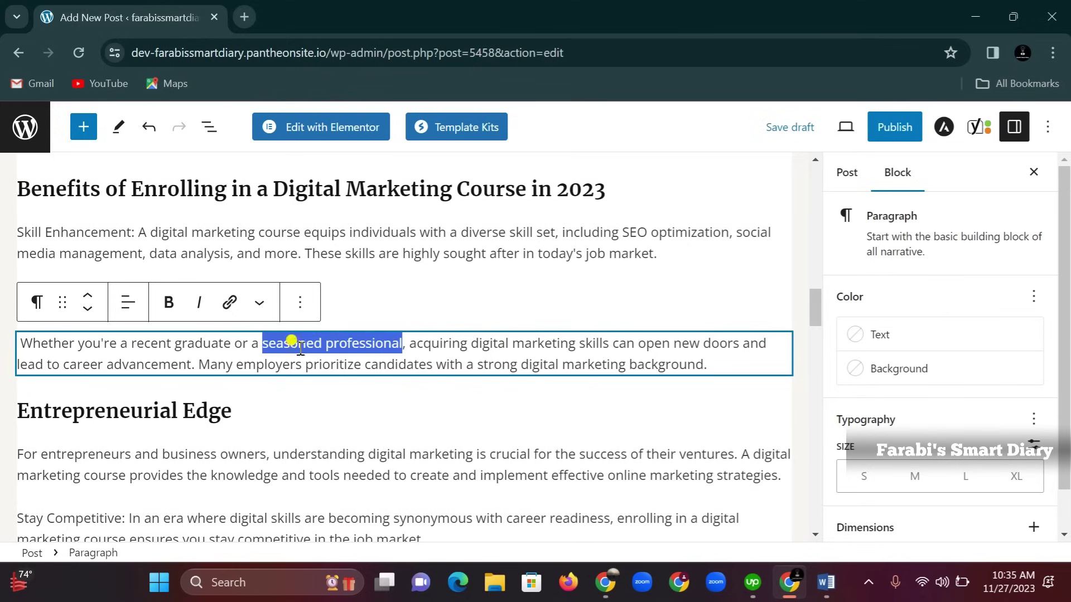
left_click(245, 13)
type("di")
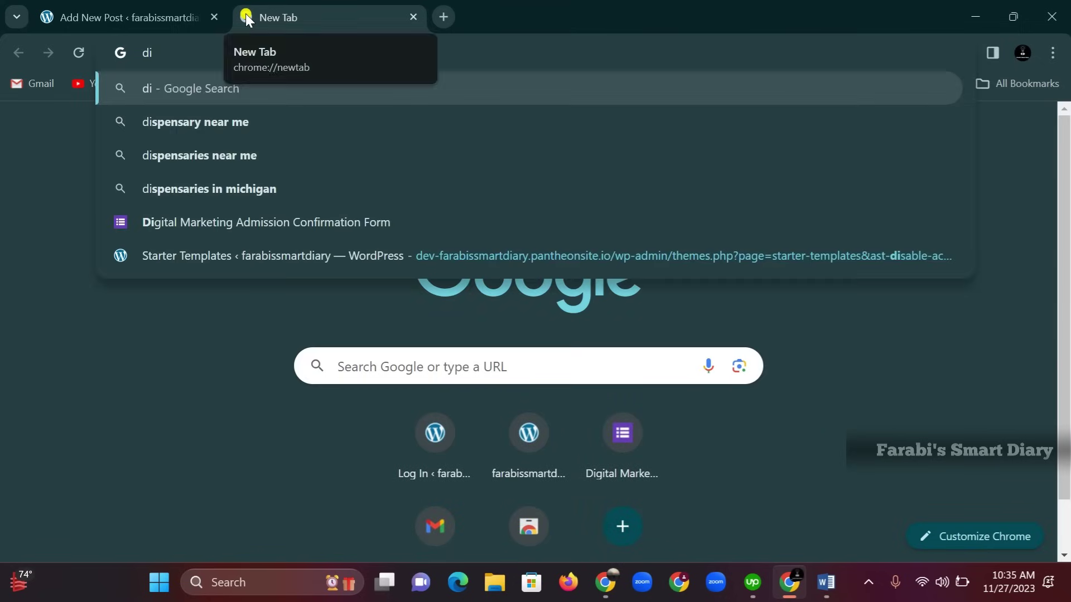
type("gital mar")
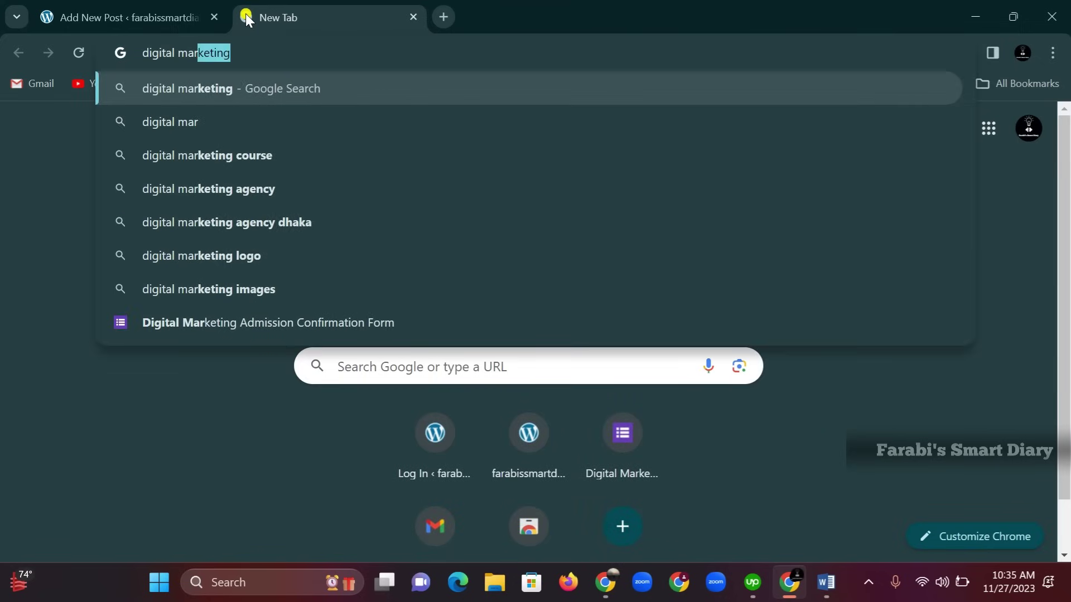
type("keting")
key("Return")
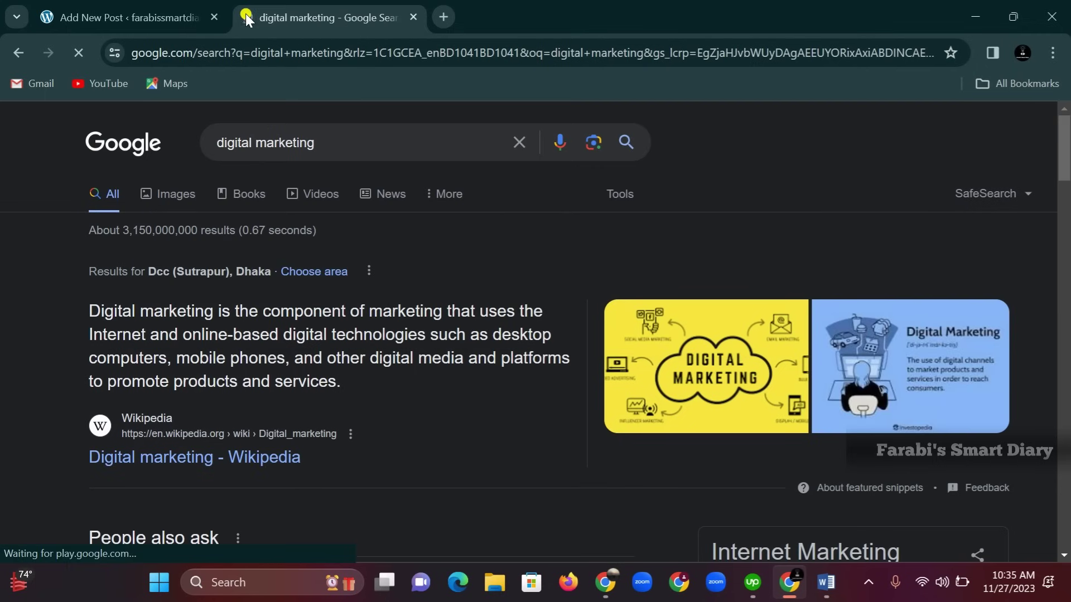
scroll(177, 206, "down", 3)
scroll(177, 206, "down", 6)
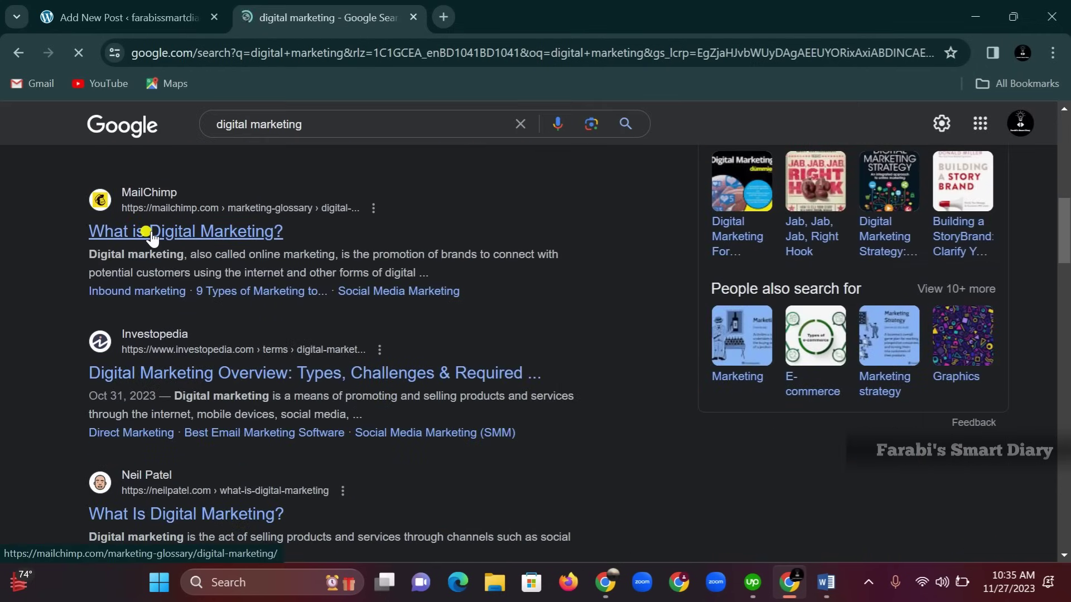
left_click(156, 384)
Copy the Investopedia article's web address and return to the WordPress tab
left_click(198, 53)
key("ctrl+c")
right_click(197, 54)
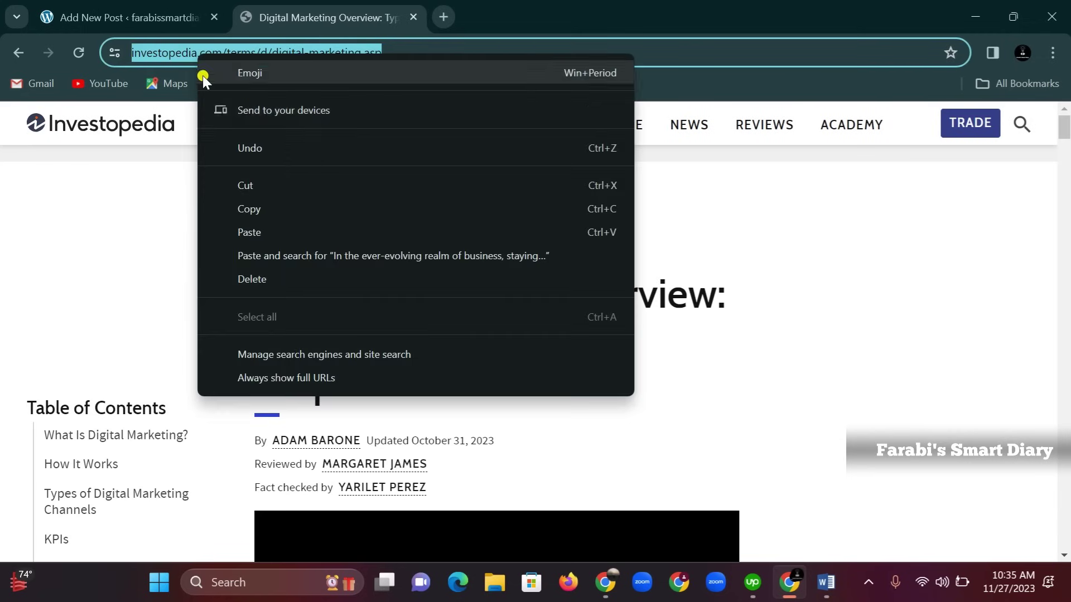
left_click(246, 210)
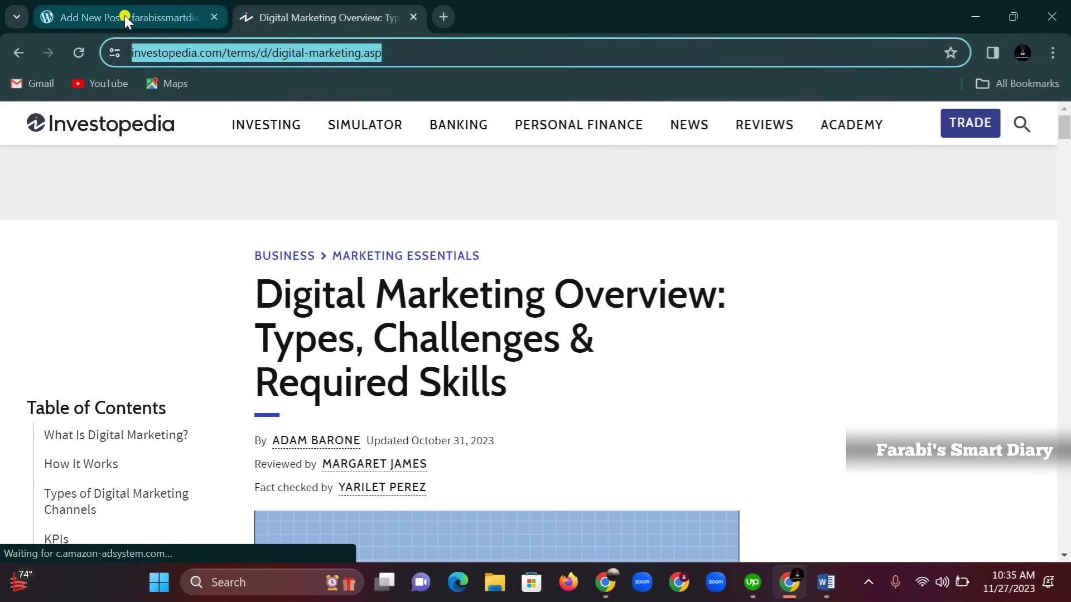
left_click(125, 17)
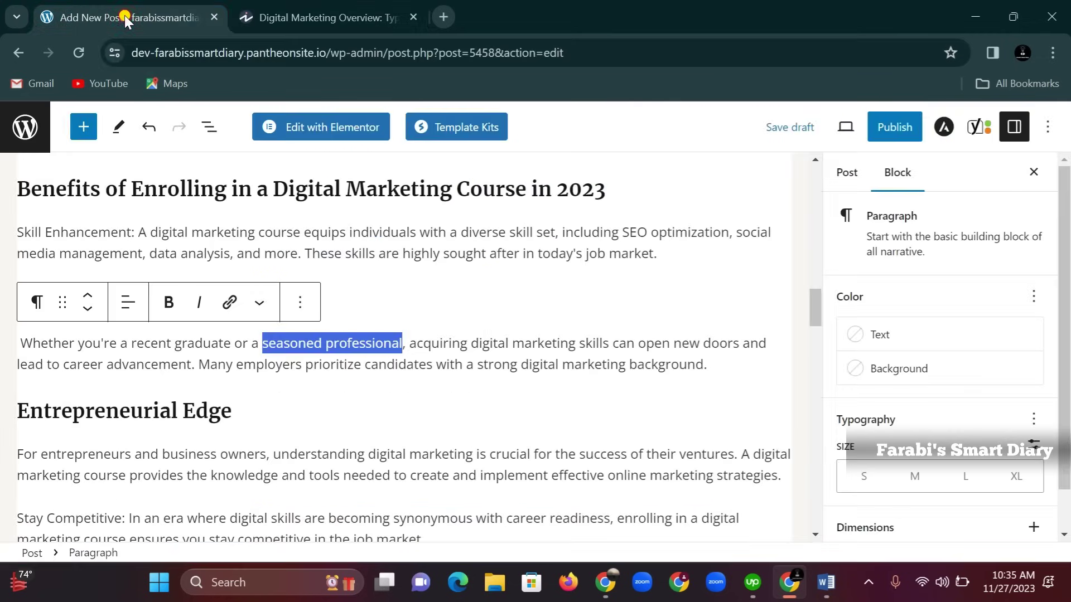
Link 'seasoned professional' to the pasted Investopedia article address
left_click(229, 302)
right_click(266, 381)
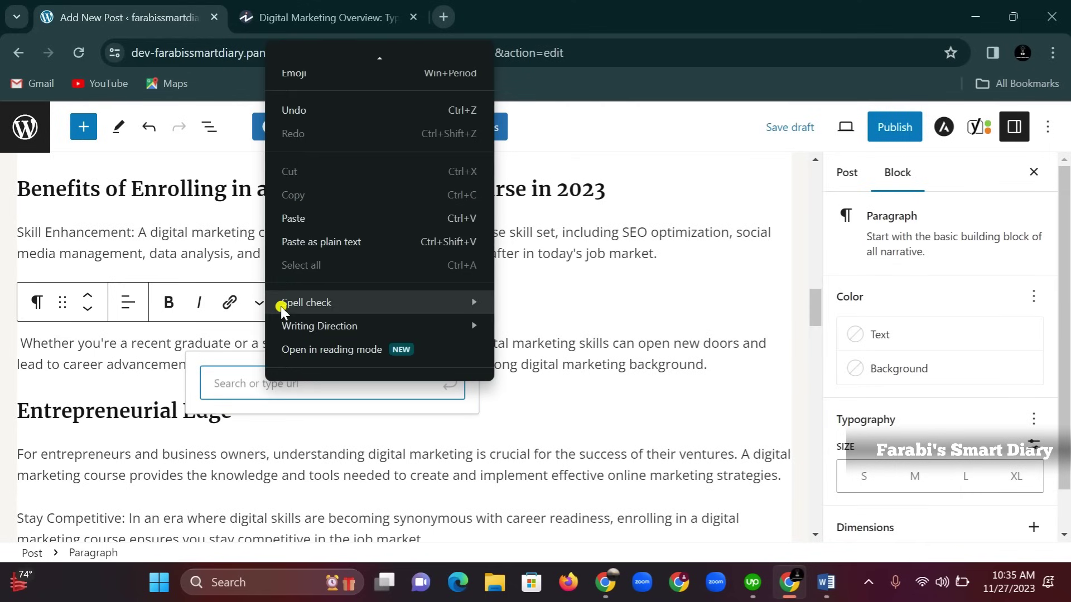
left_click(301, 220)
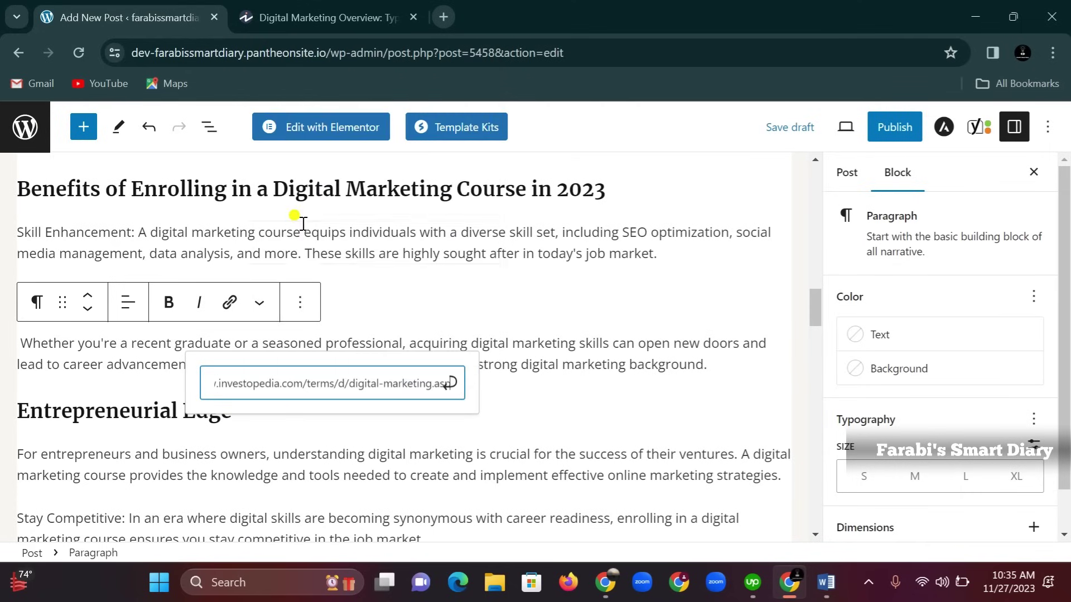
left_click(454, 388)
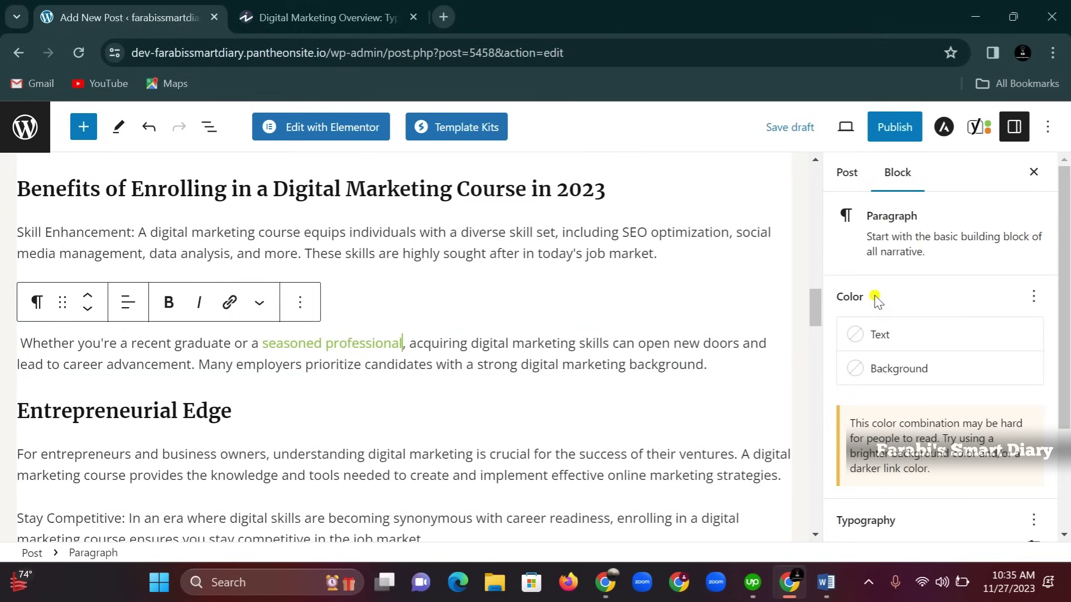
scroll(375, 415, "down", 3)
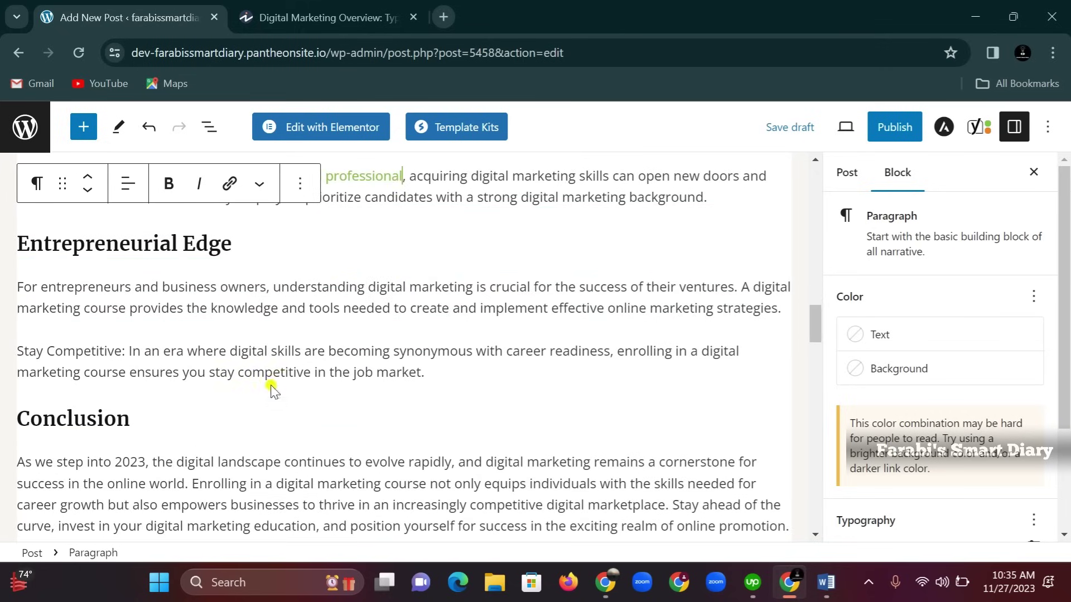
scroll(323, 368, "up", 1)
scroll(331, 369, "up", 9)
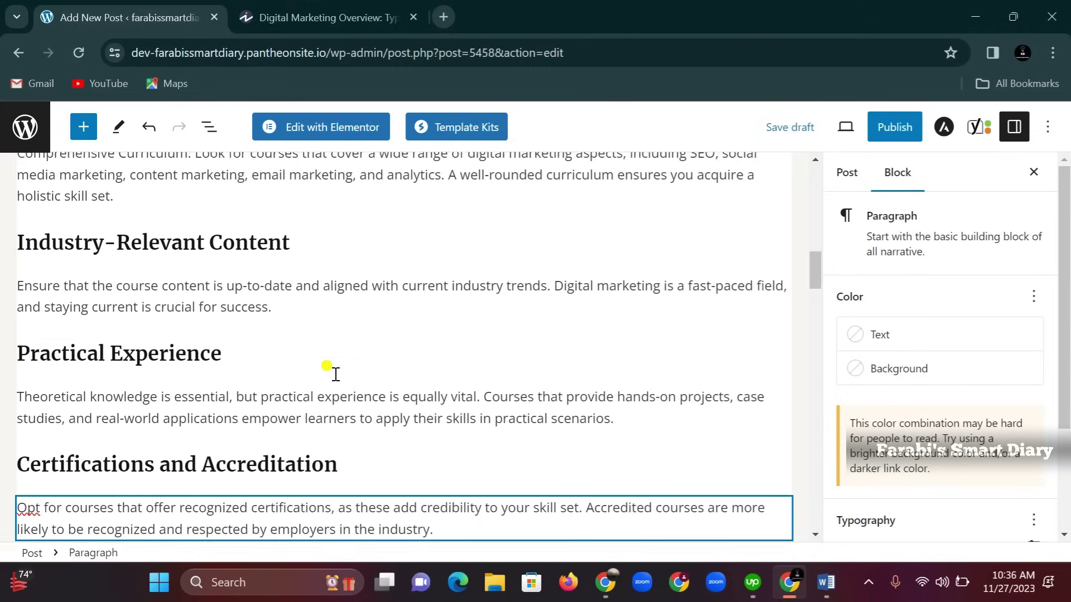
Select 'Digital Marketing Course' in the heading and copy the site's domain from the address bar
scroll(233, 298, "up", 3)
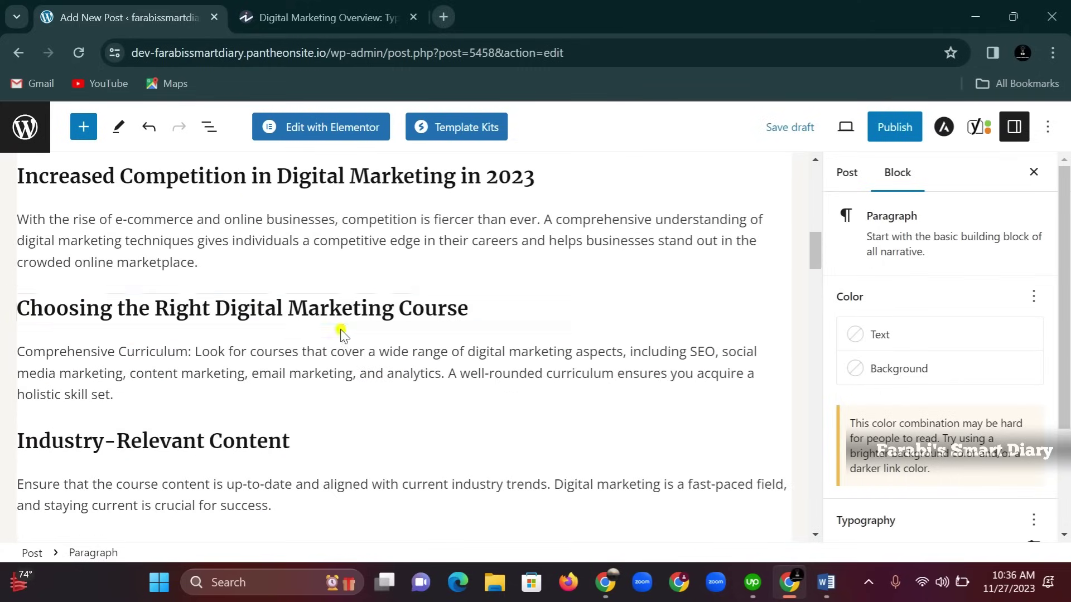
left_click(467, 309)
left_click_drag(467, 309, 221, 304)
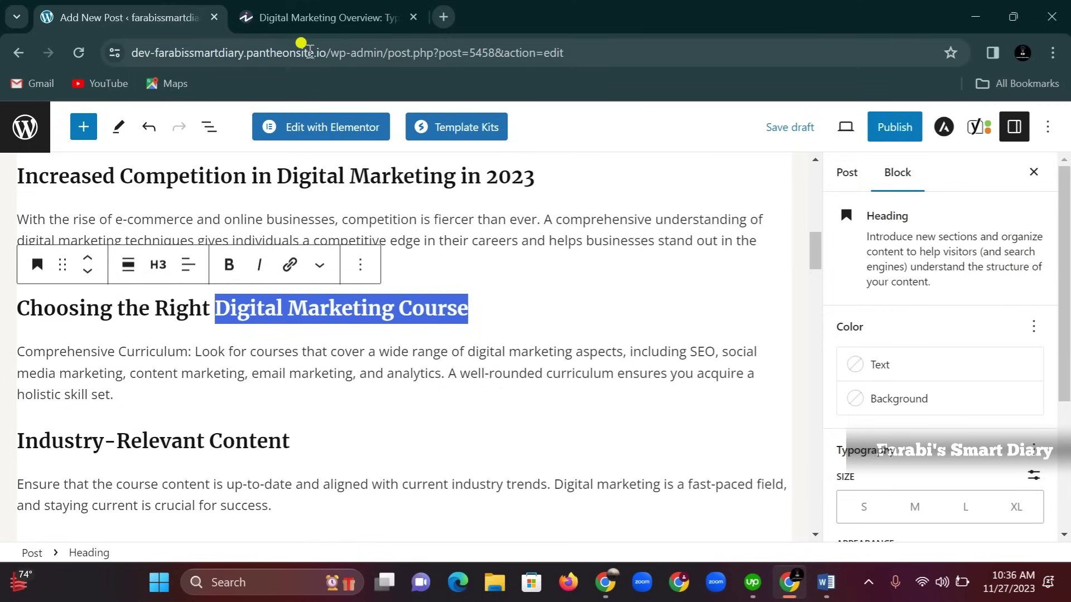
left_click_drag(328, 52, 131, 53)
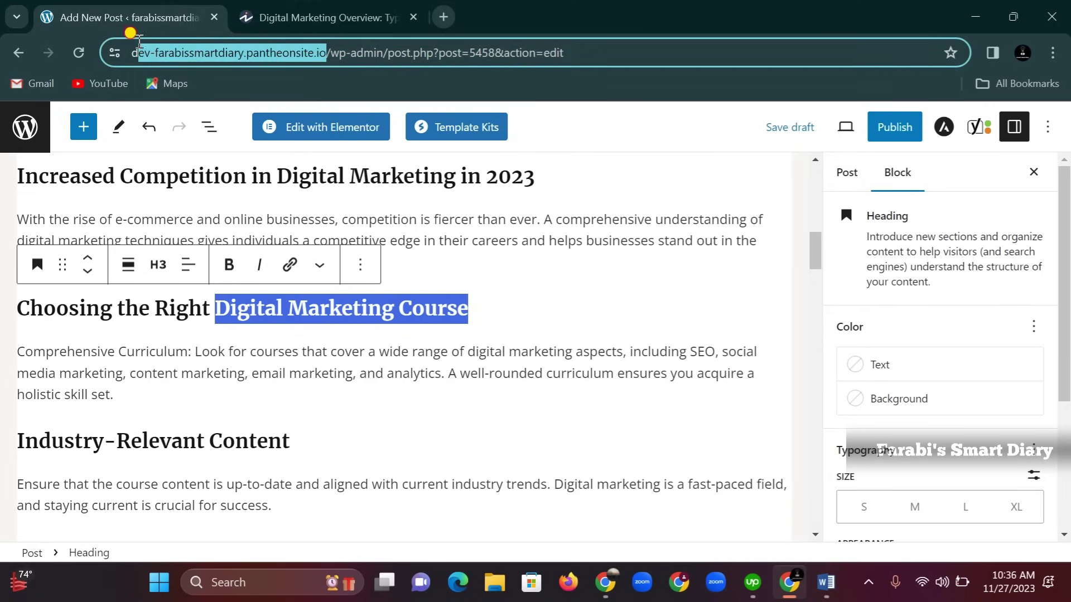
right_click(177, 55)
left_click(222, 211)
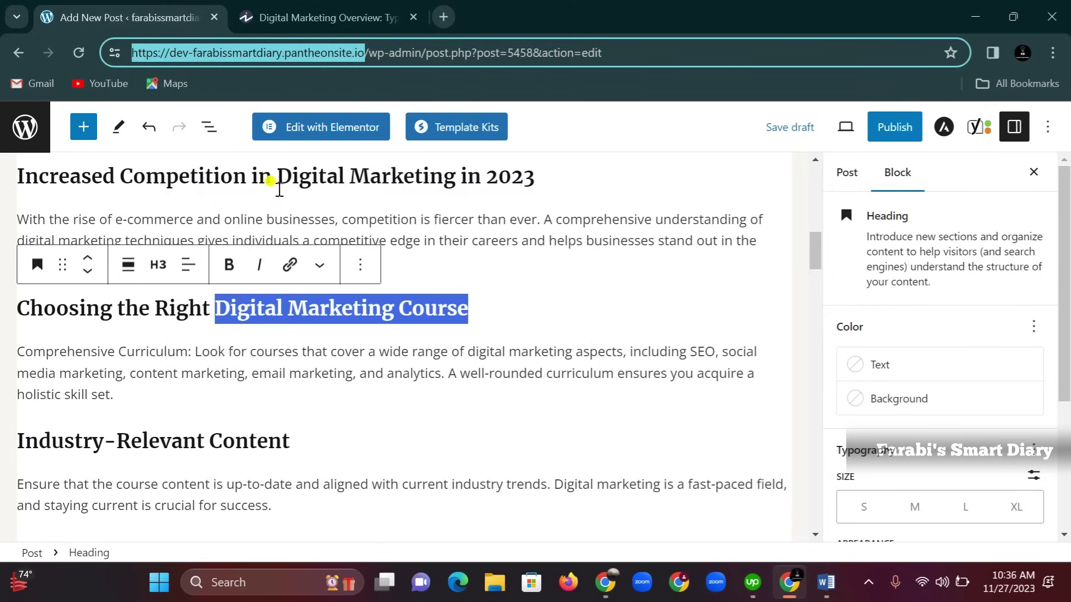
Link the selected heading words to the copied site address
left_click(289, 266)
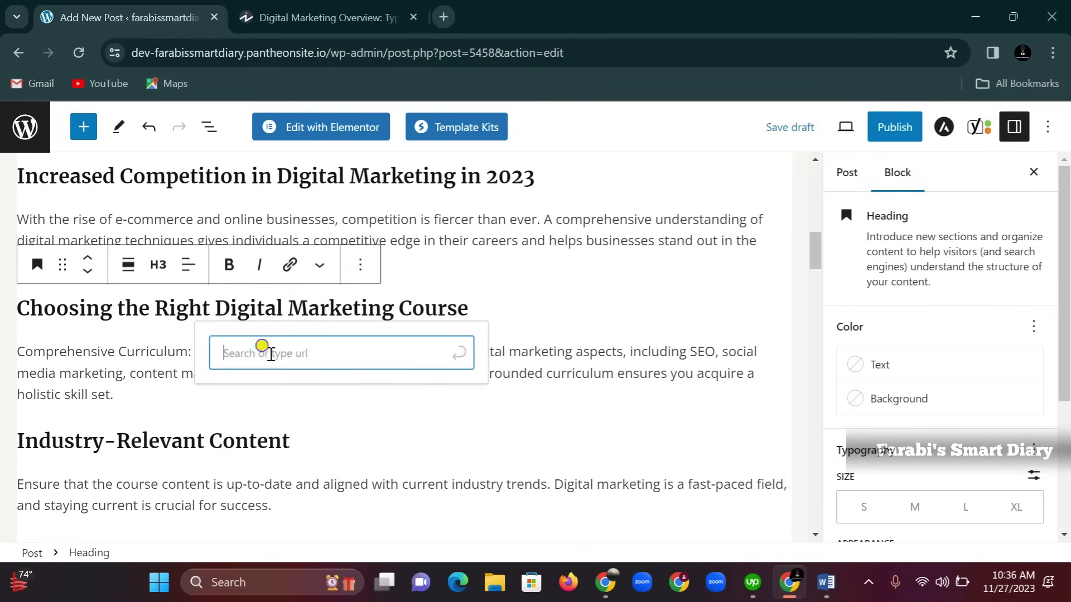
right_click(271, 355)
left_click(306, 207)
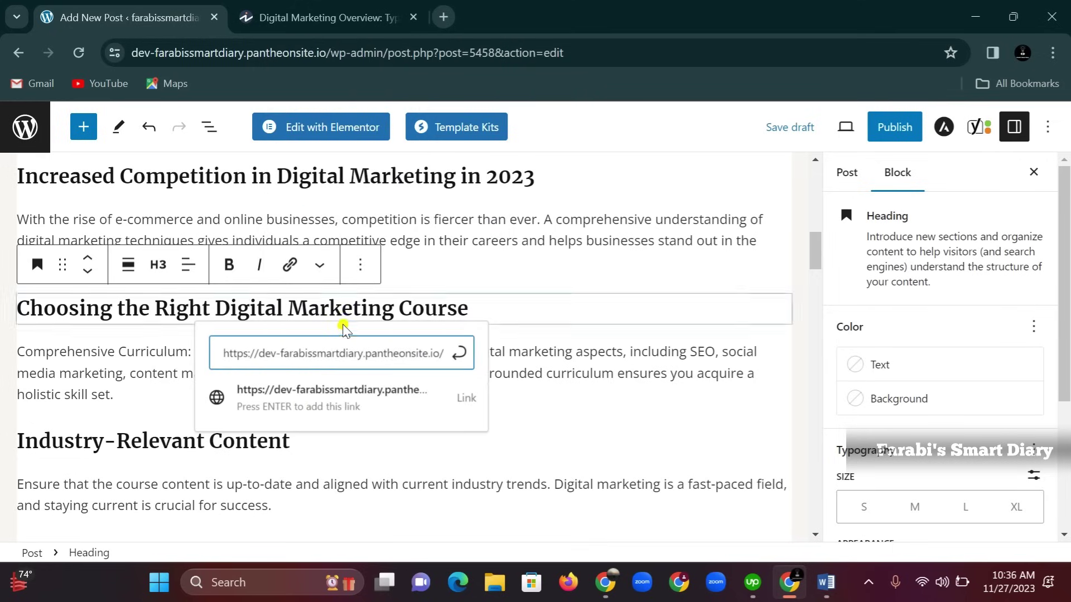
key("Return")
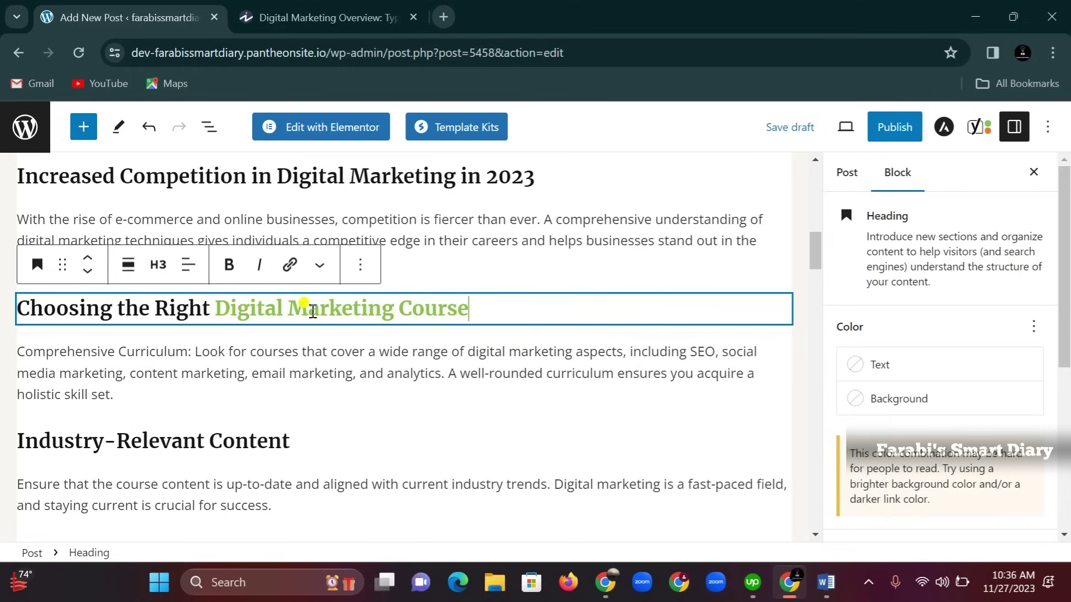
scroll(239, 373, "up", 3)
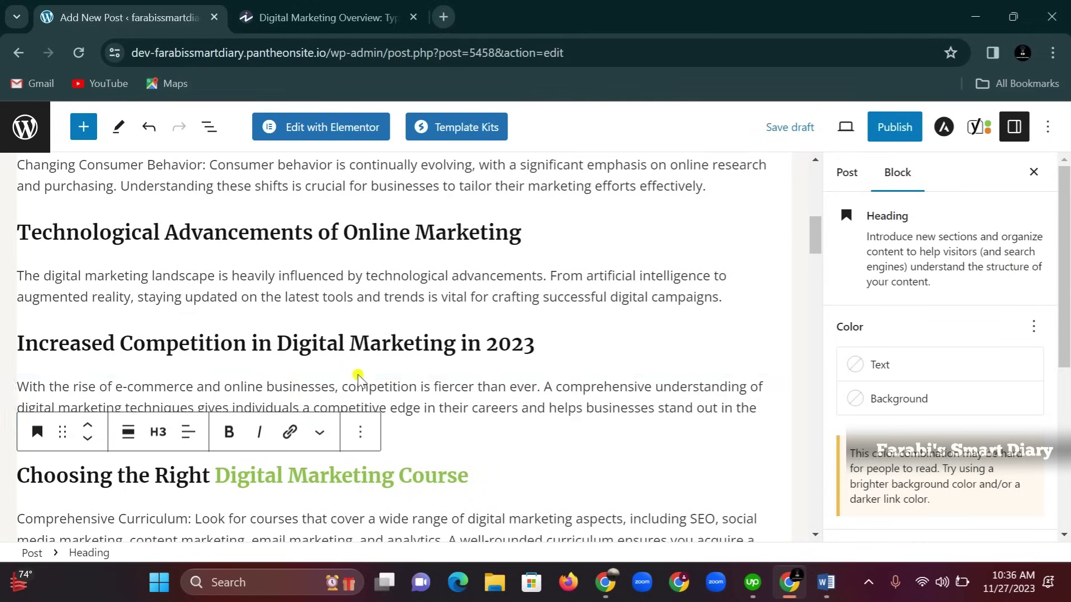
left_click(430, 259)
Insert an Image block and upload the laptop photo from the Downloads folder
left_click(402, 257)
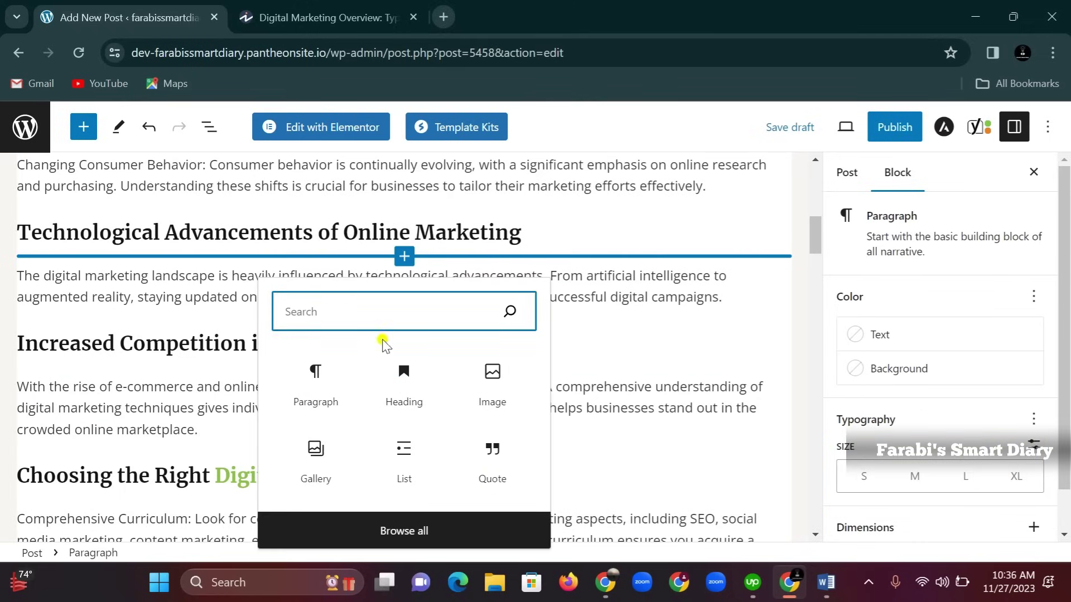
left_click(490, 379)
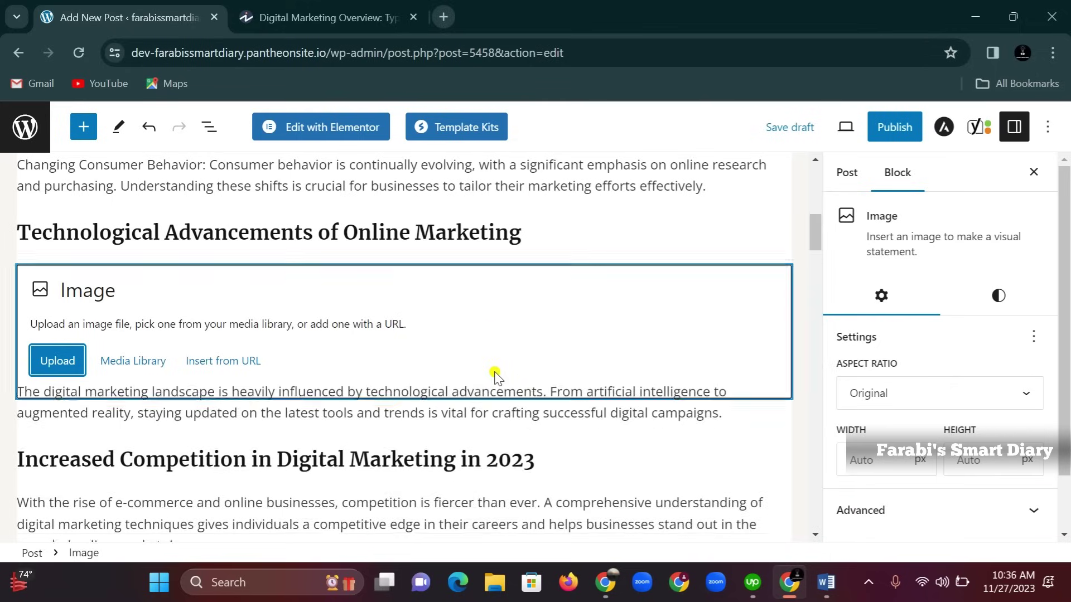
left_click(43, 359)
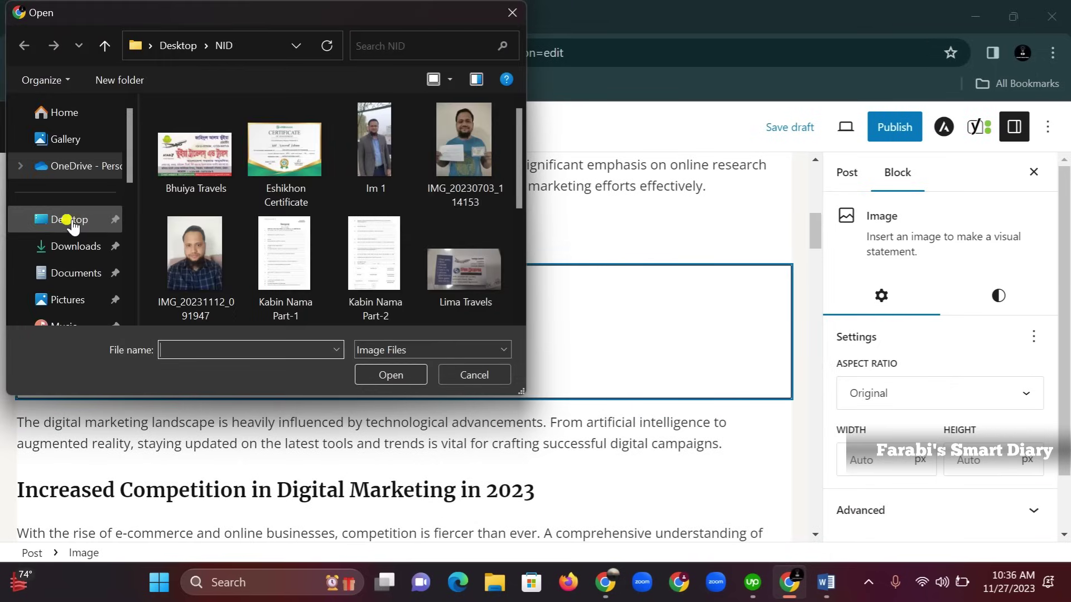
left_click(73, 245)
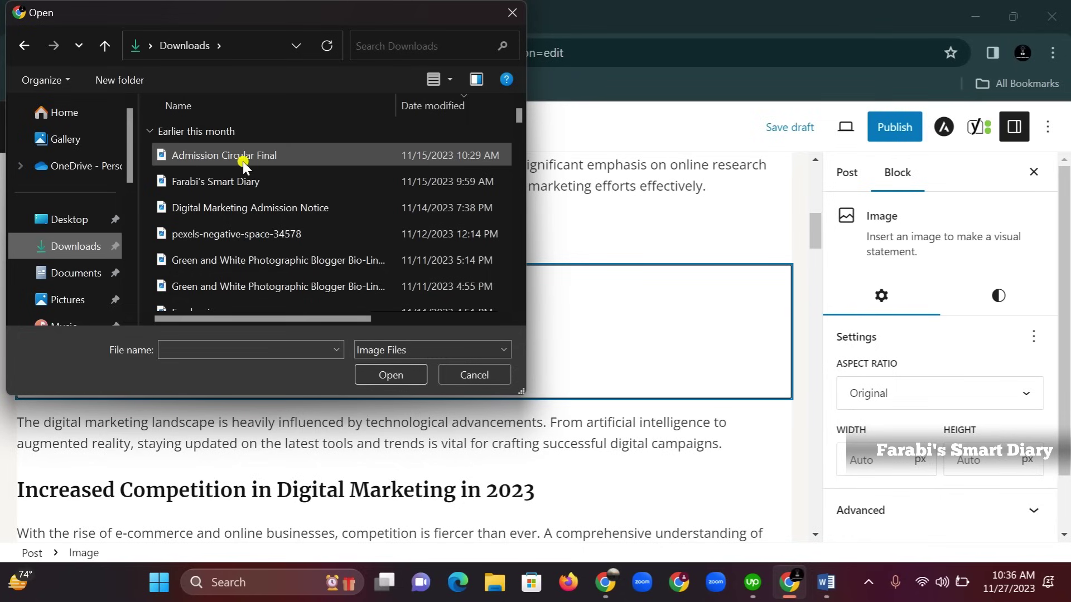
left_click(212, 258)
left_click(385, 373)
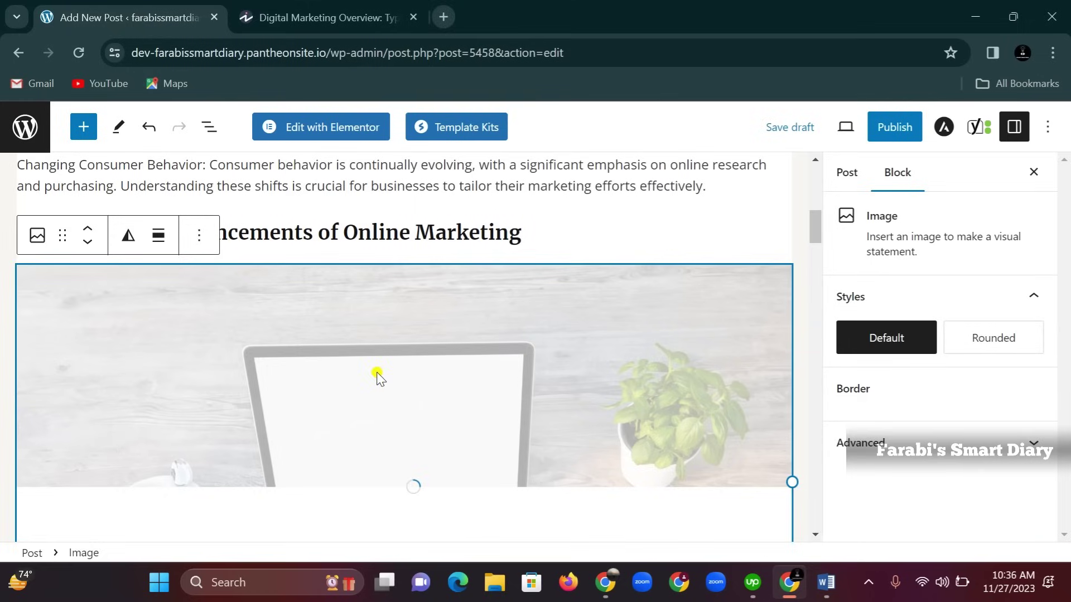
Set the laptop image's alternative text to 'Digital Marketing course in 2023' in Block settings
scroll(420, 343, "down", 3)
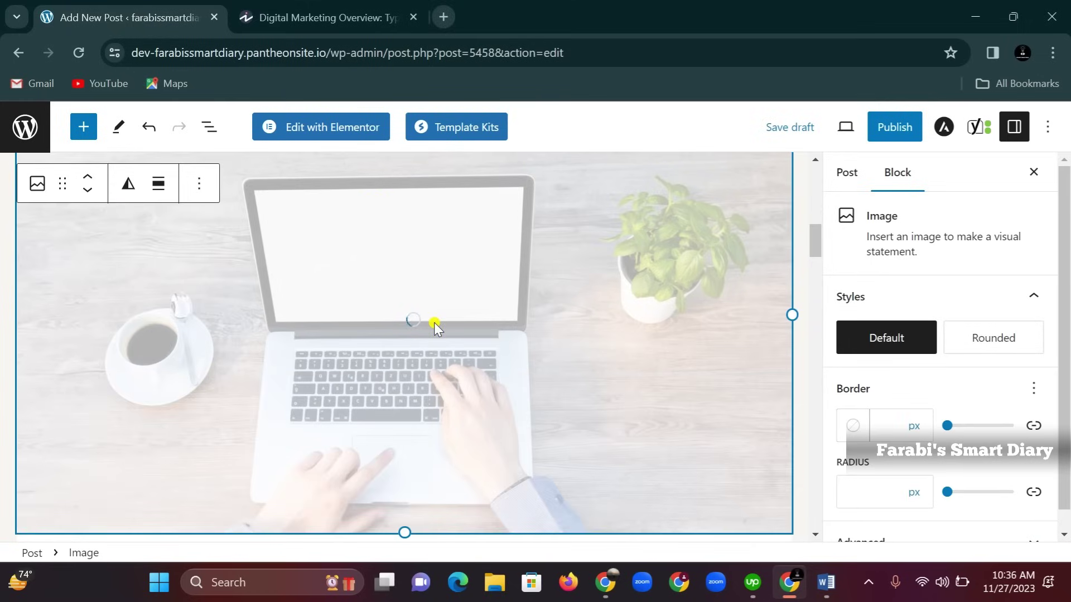
scroll(439, 366, "up", 3)
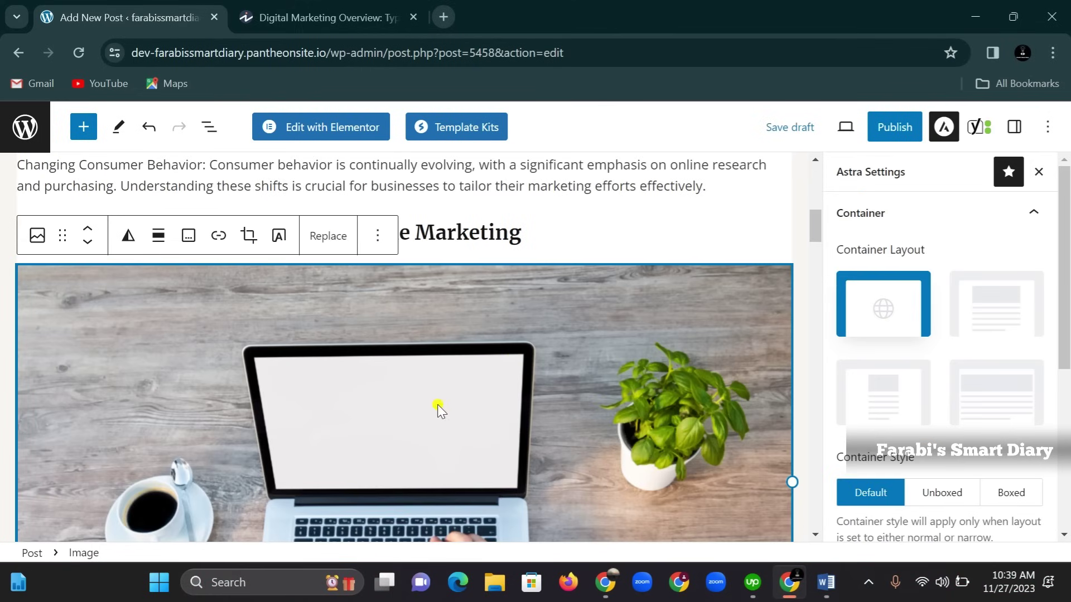
left_click(1012, 133)
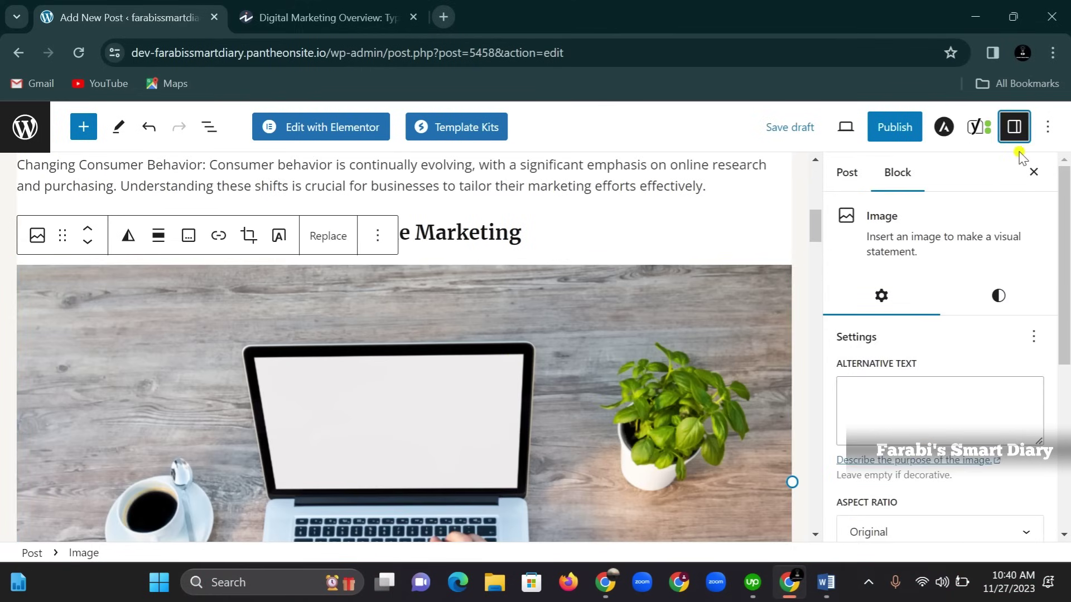
scroll(913, 332, "down", 2)
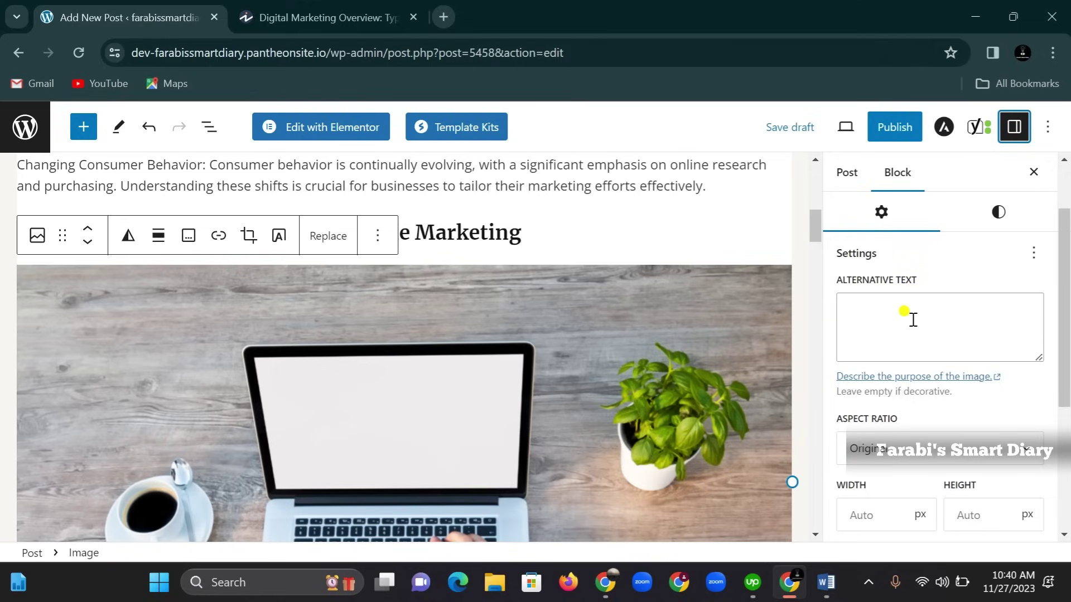
left_click(885, 316)
right_click(890, 324)
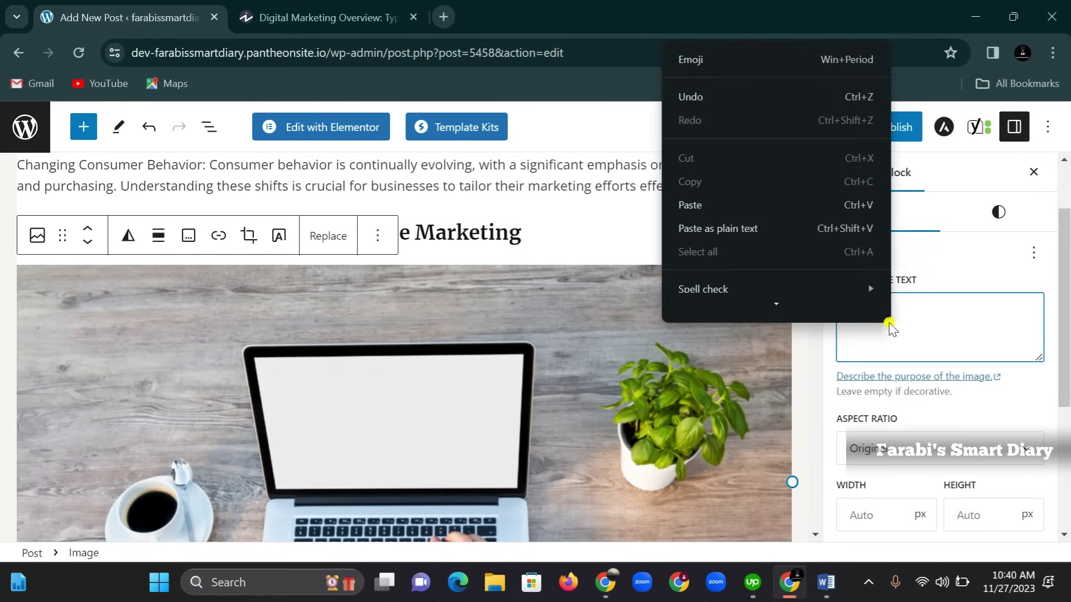
left_click(746, 205)
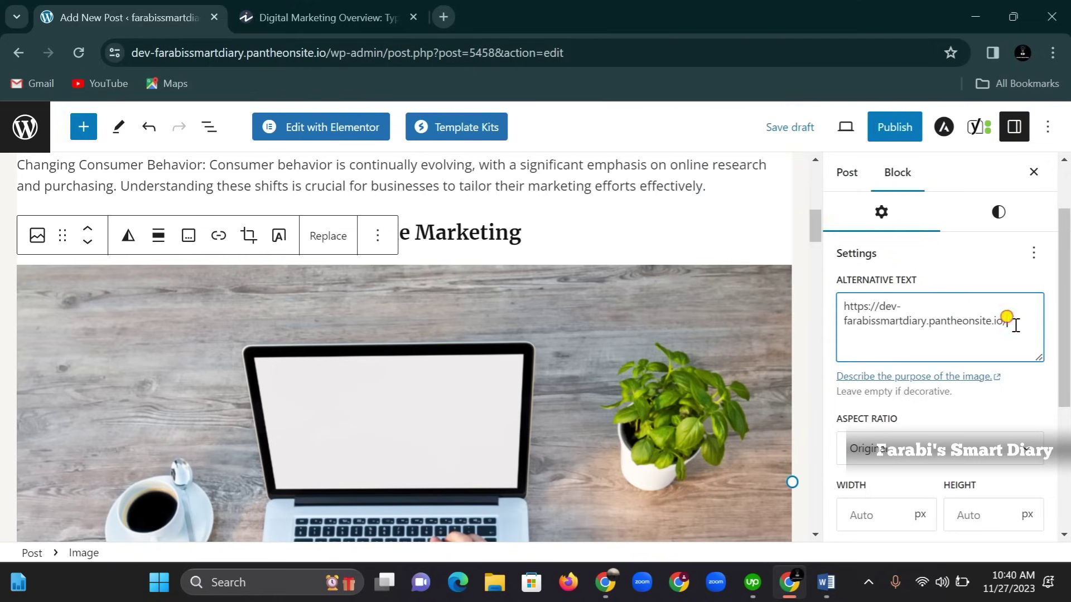
left_click_drag(1016, 325, 842, 313)
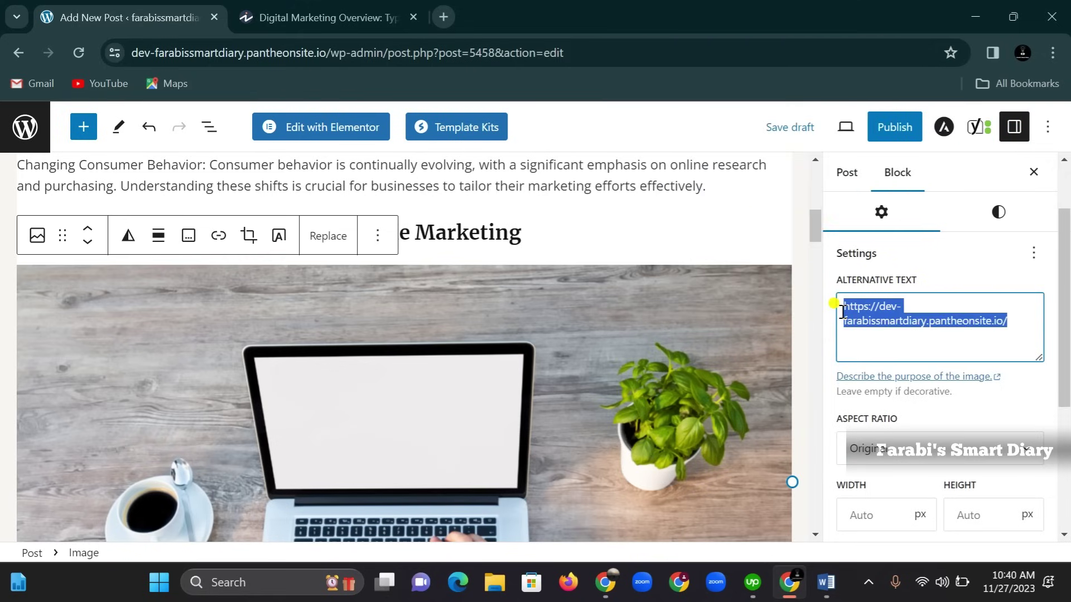
type("D")
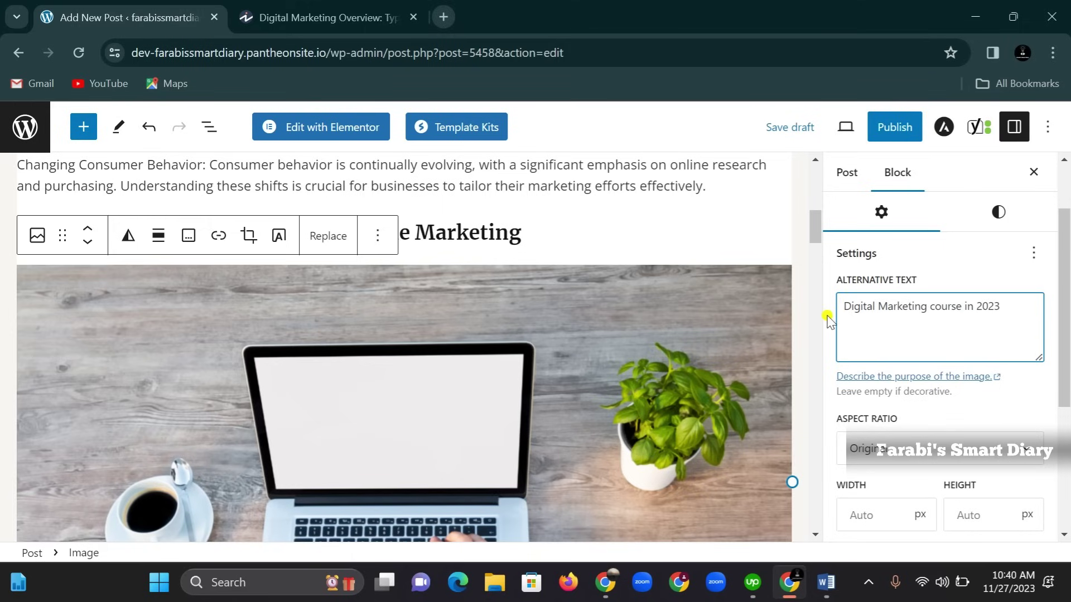
scroll(930, 339, "down", 4)
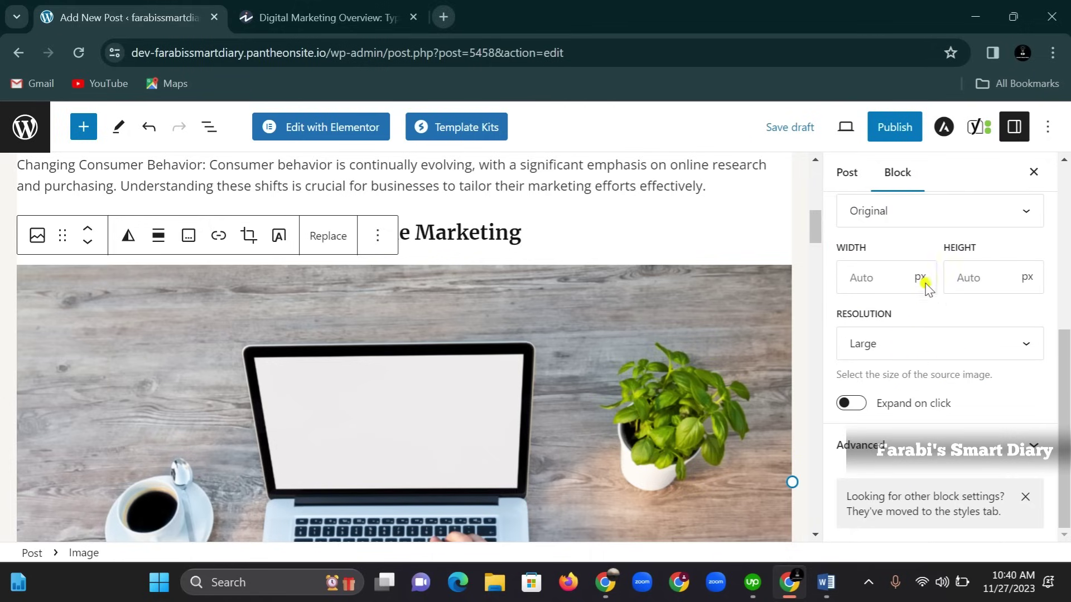
scroll(355, 379, "down", 3)
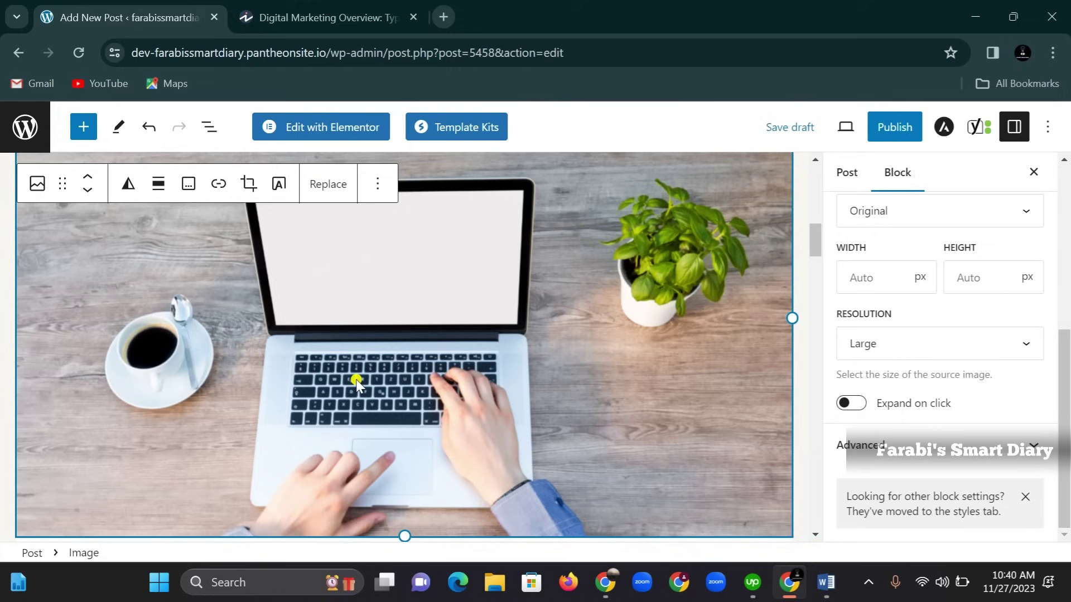
scroll(312, 375, "down", 13)
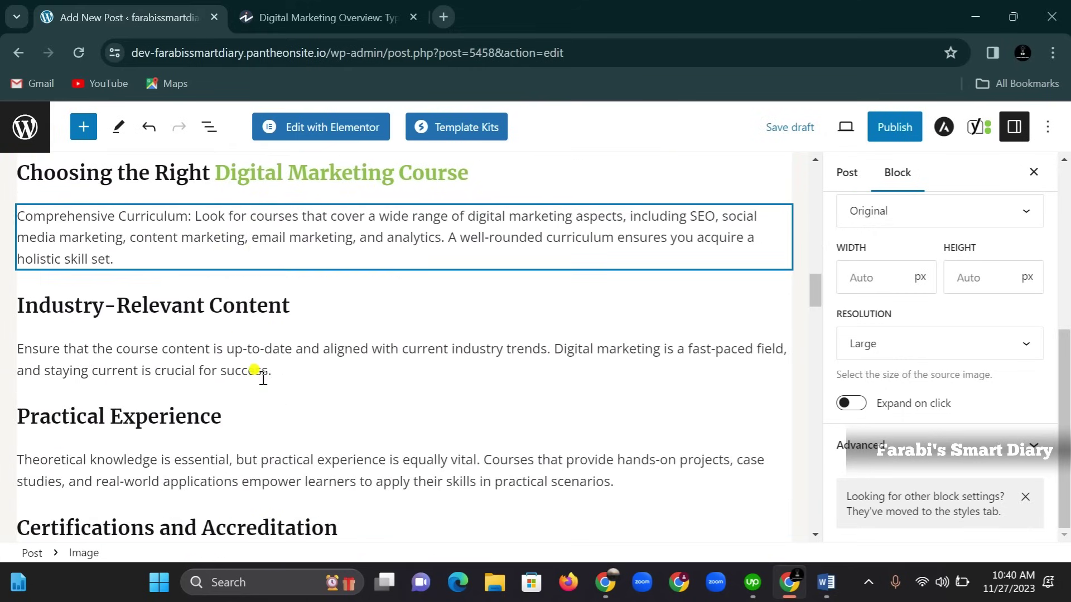
scroll(262, 378, "down", 13)
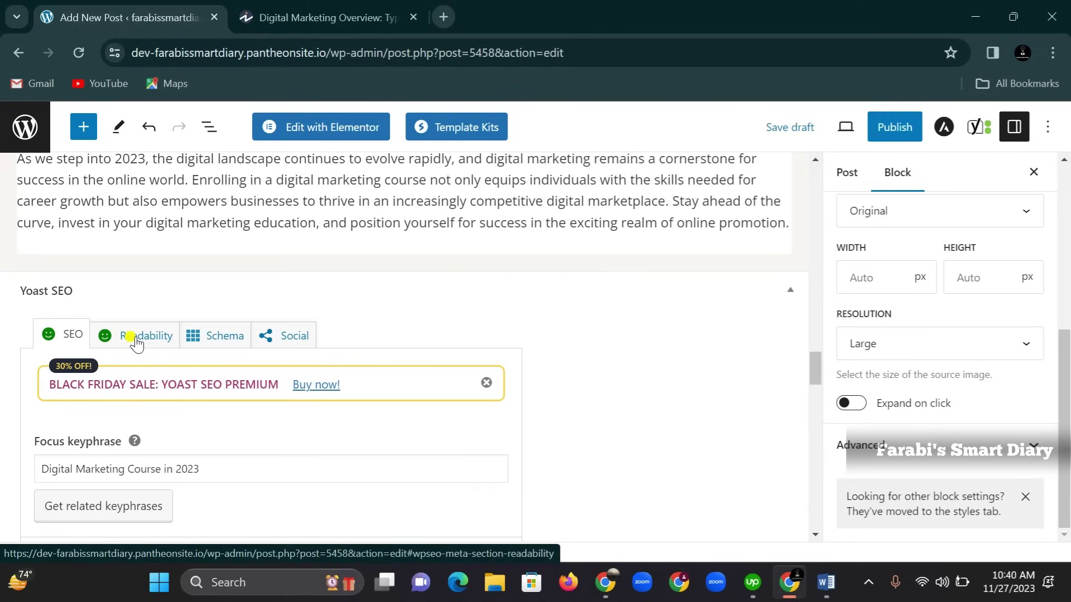
scroll(139, 343, "down", 10)
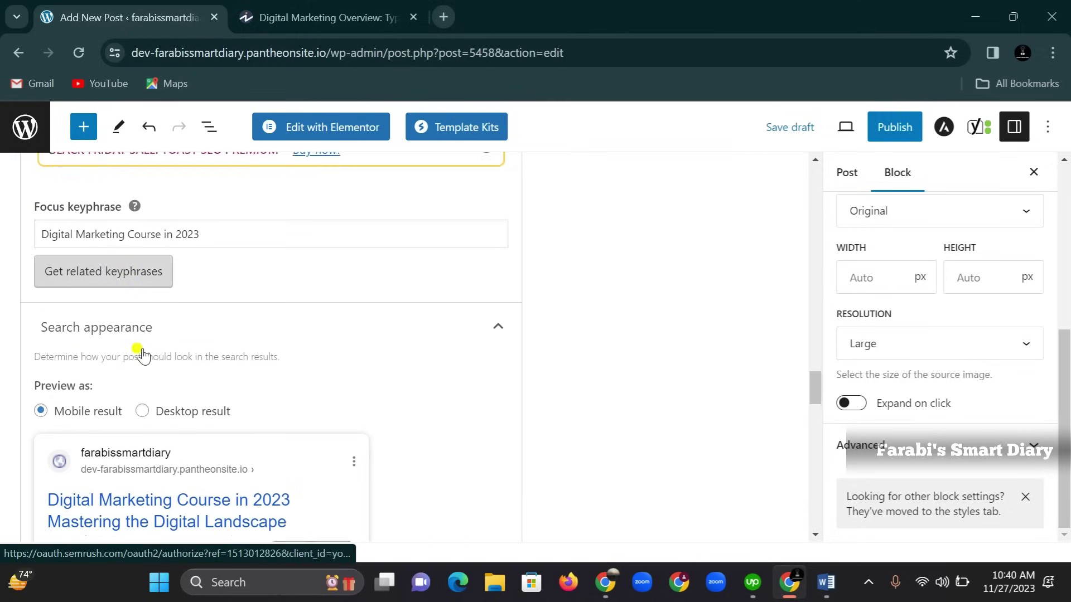
scroll(139, 353, "down", 7)
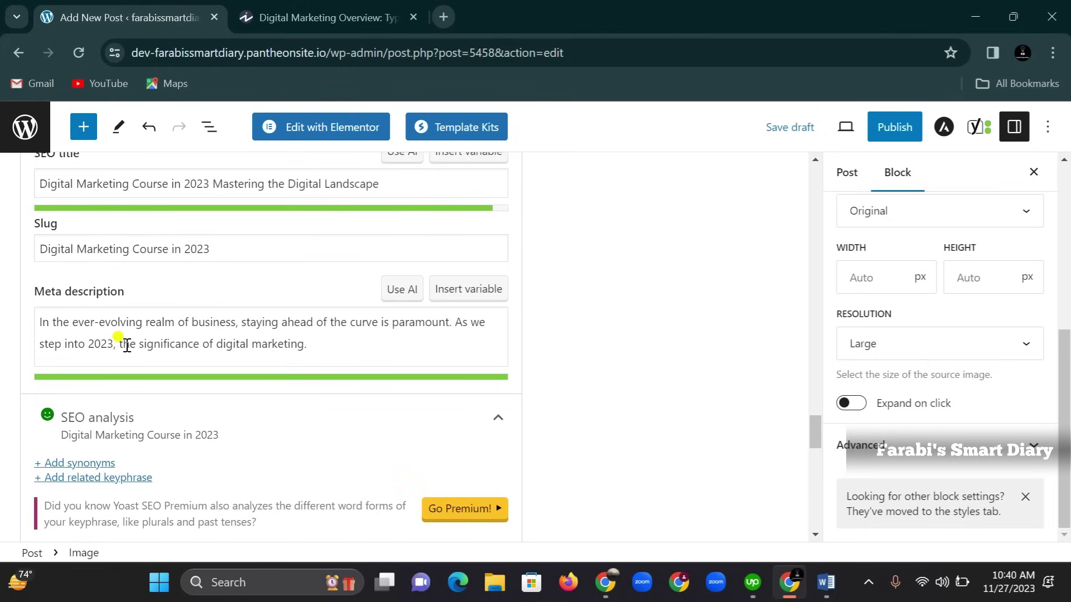
scroll(219, 306, "down", 5)
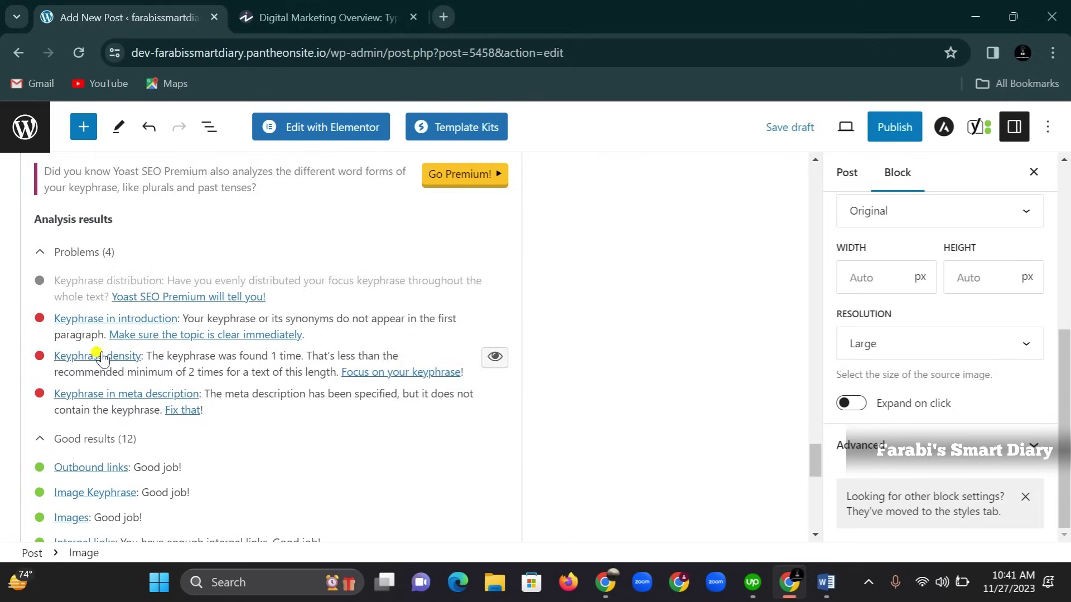
scroll(84, 335, "down", 3)
scroll(61, 334, "down", 3)
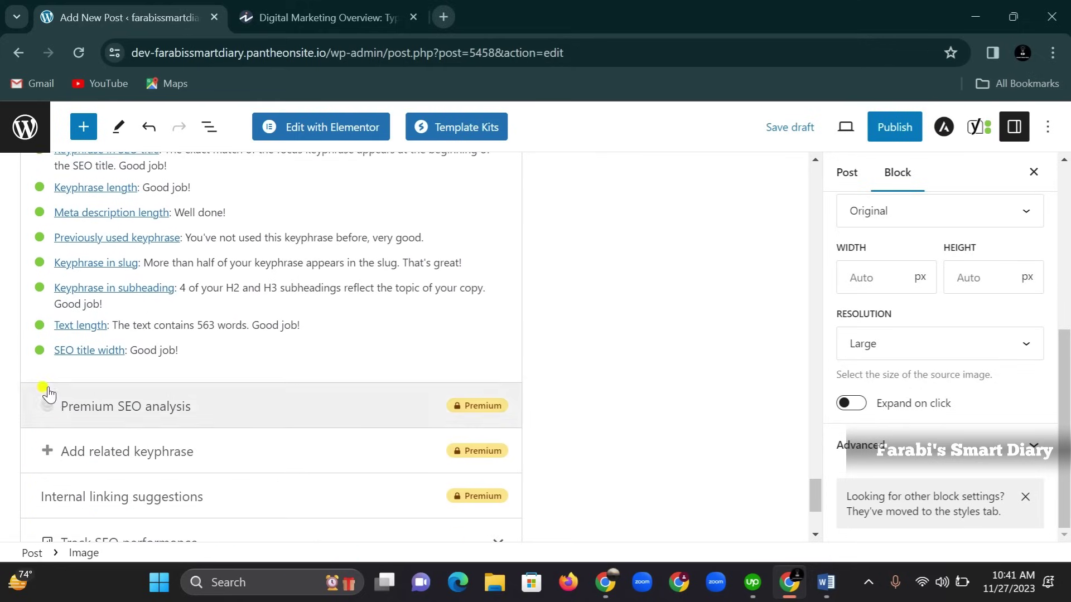
scroll(49, 370, "up", 5)
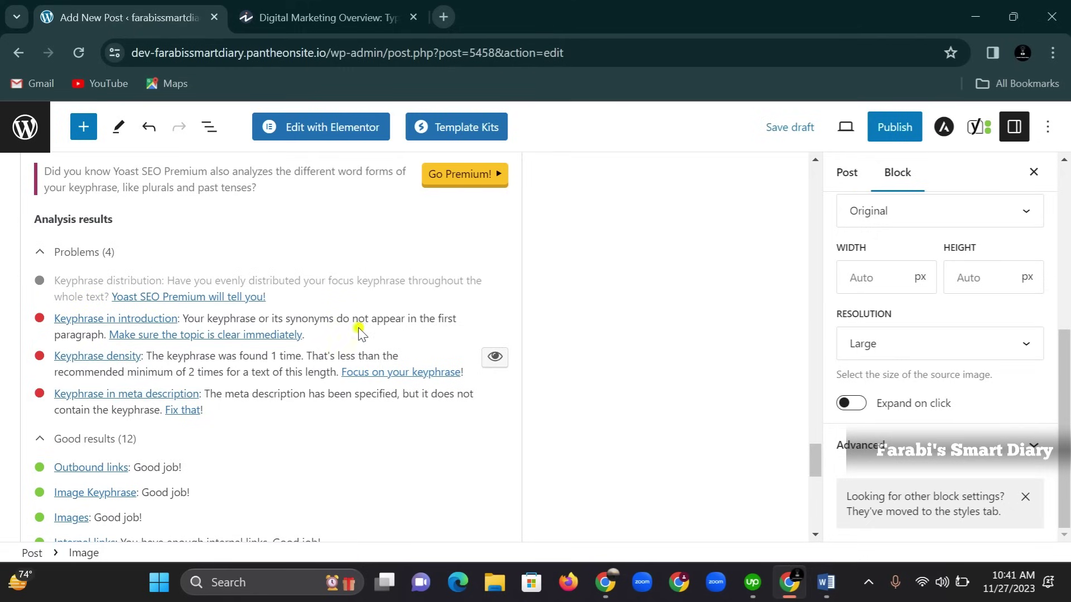
scroll(156, 334, "up", 5)
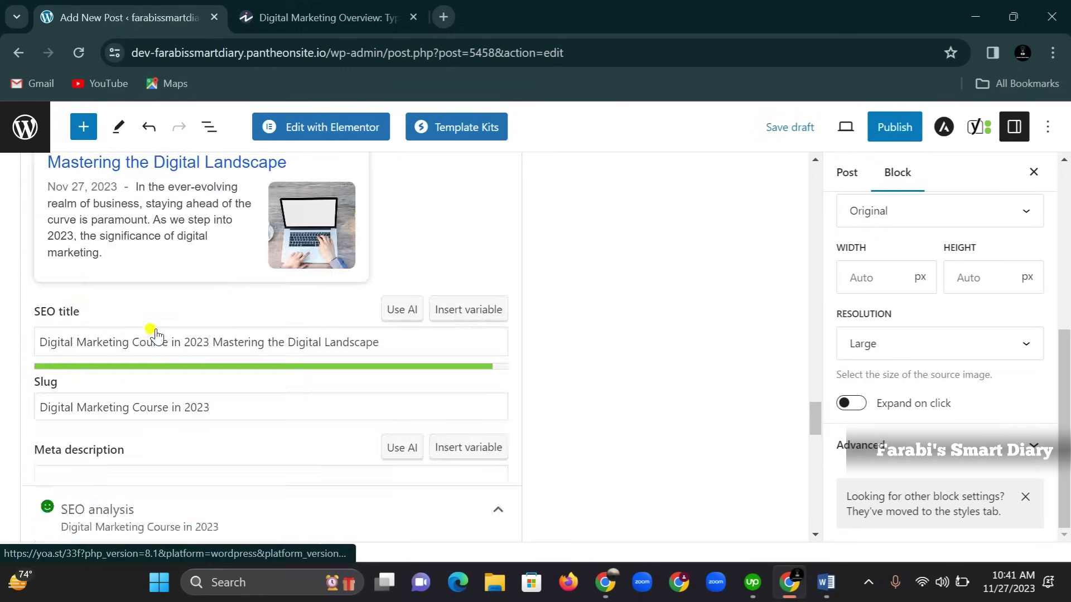
scroll(157, 335, "up", 20)
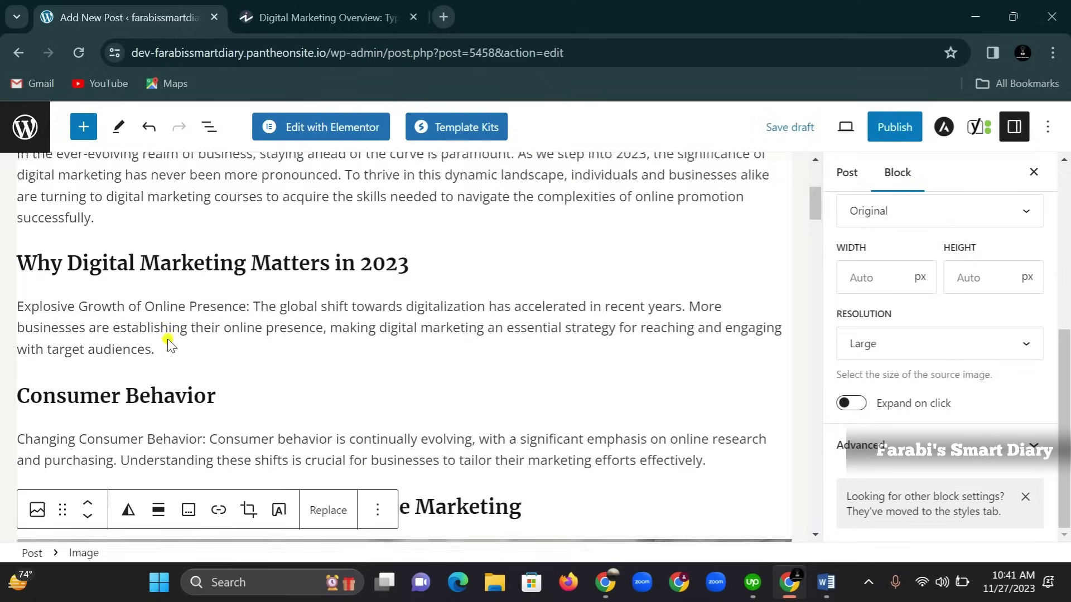
scroll(167, 343, "up", 4)
Extend the first subheading to 'Introduction of Digital Marketing Course in 2023'
left_click(159, 353)
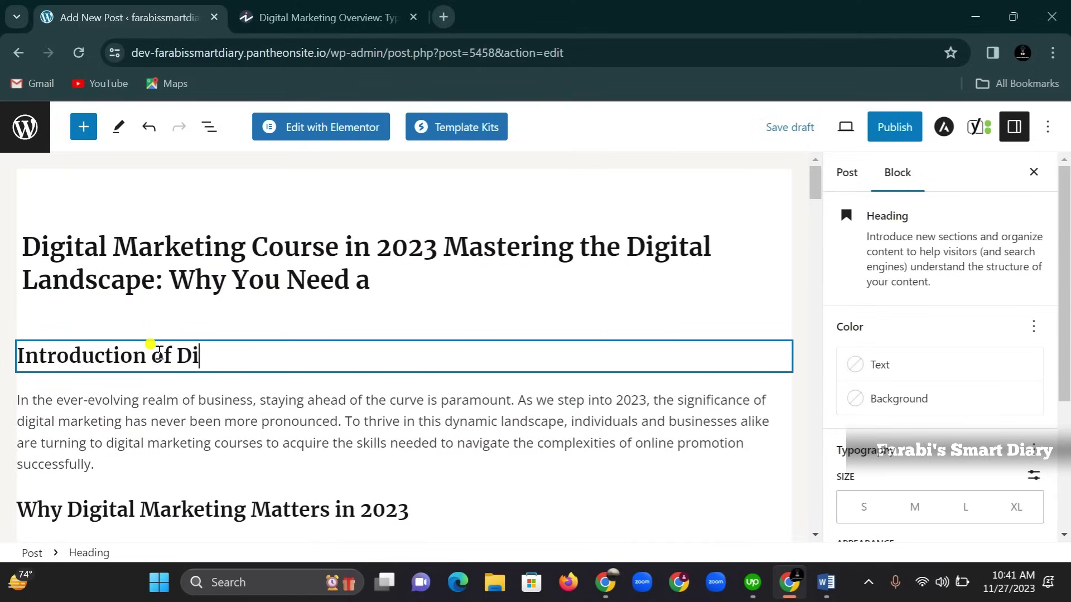
type("of Digital M")
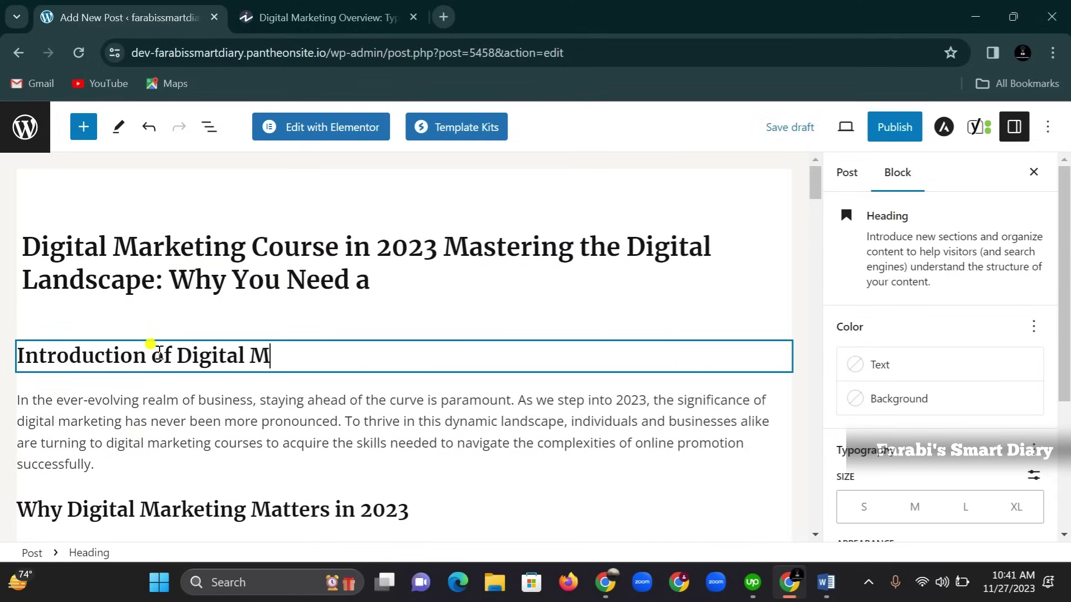
type("arketing Course in 2023")
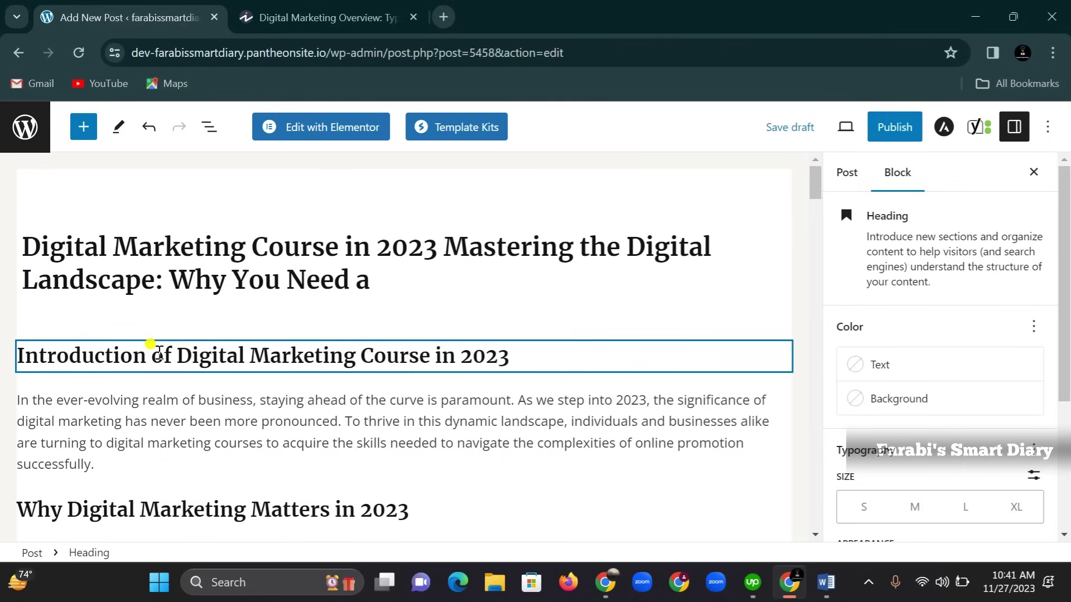
left_click(423, 400)
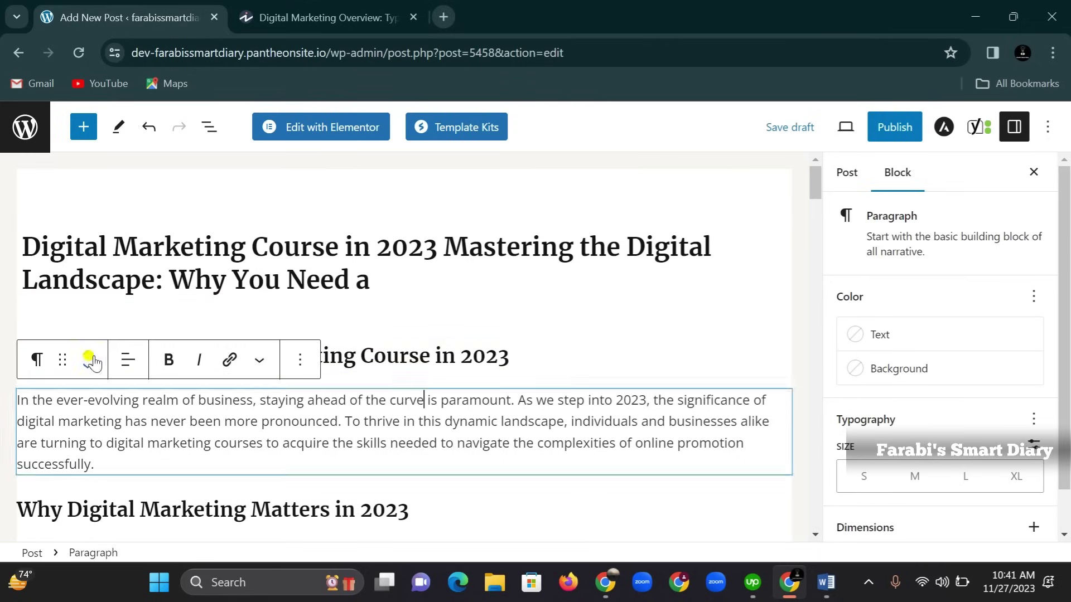
left_click(420, 310)
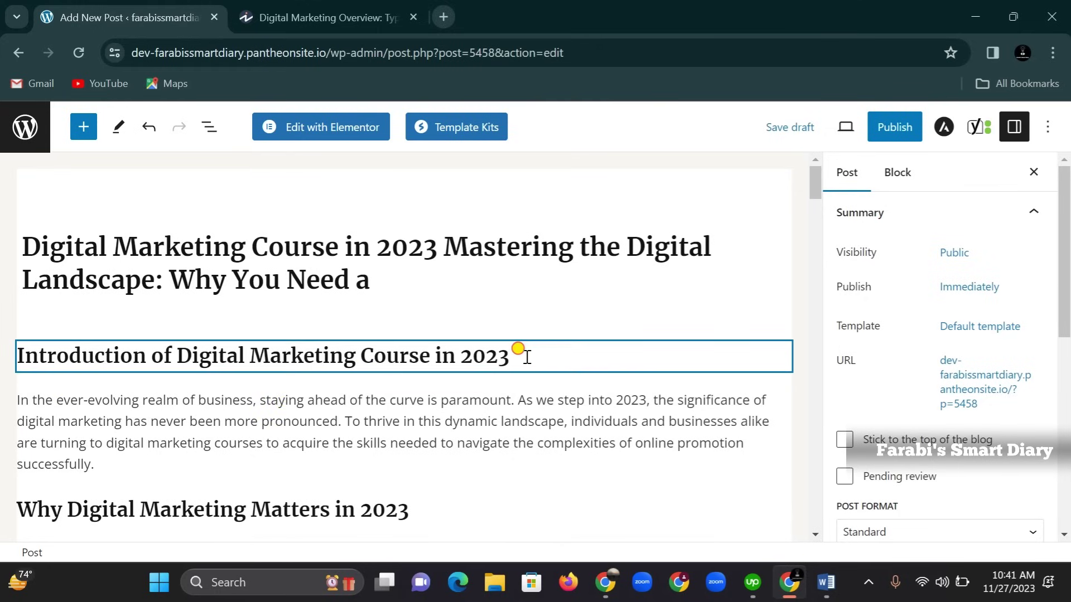
Copy 'Digital Marketing Course in 2023' from the heading and paste it at the intro paragraph's start
left_click_drag(516, 355, 173, 357)
right_click(193, 356)
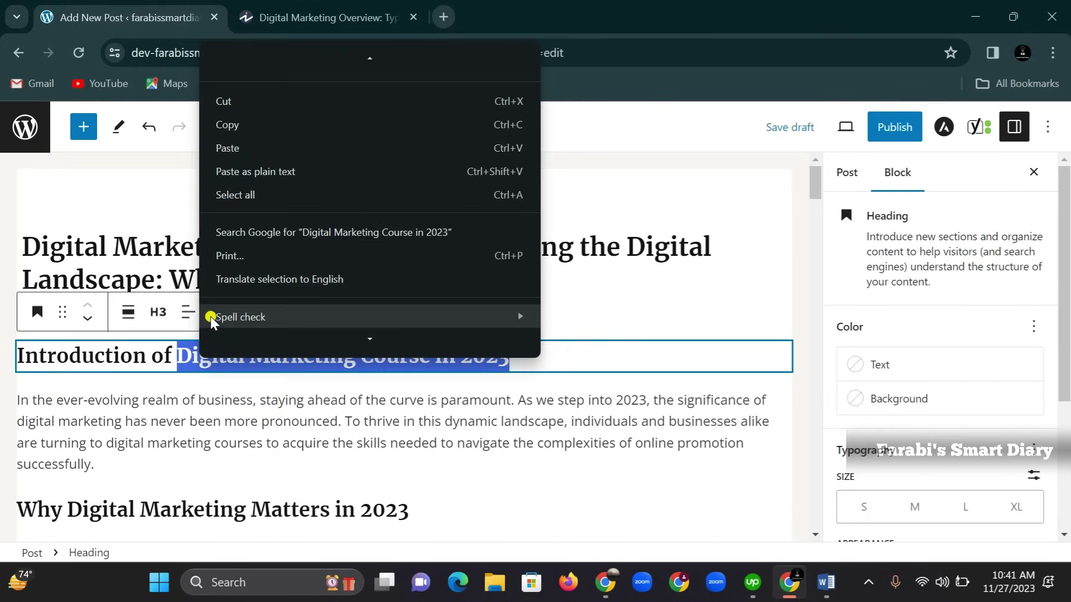
left_click(233, 126)
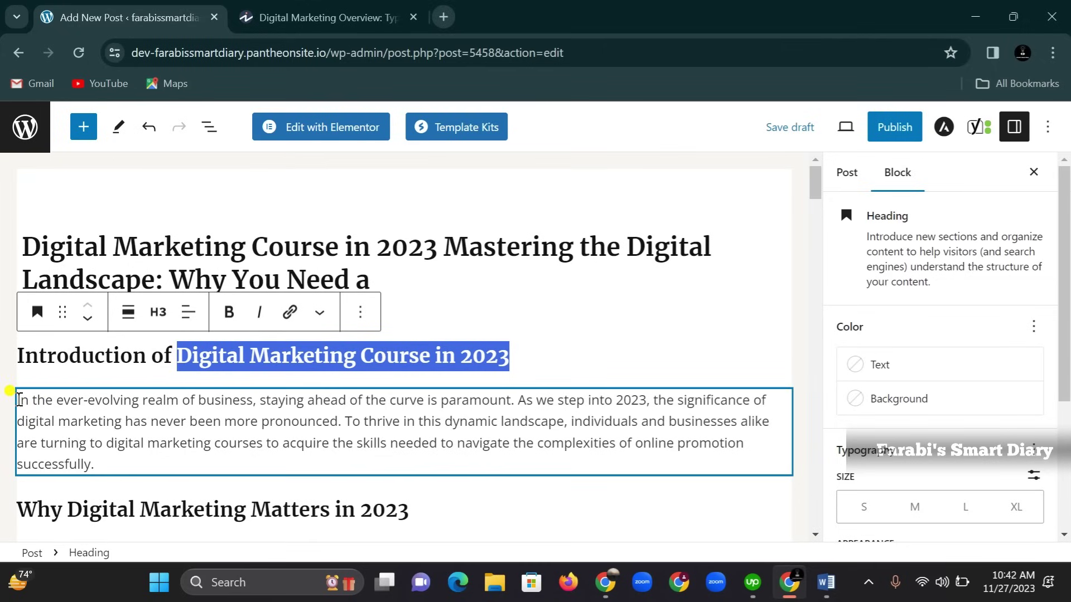
left_click(19, 399)
key("ctrl+v")
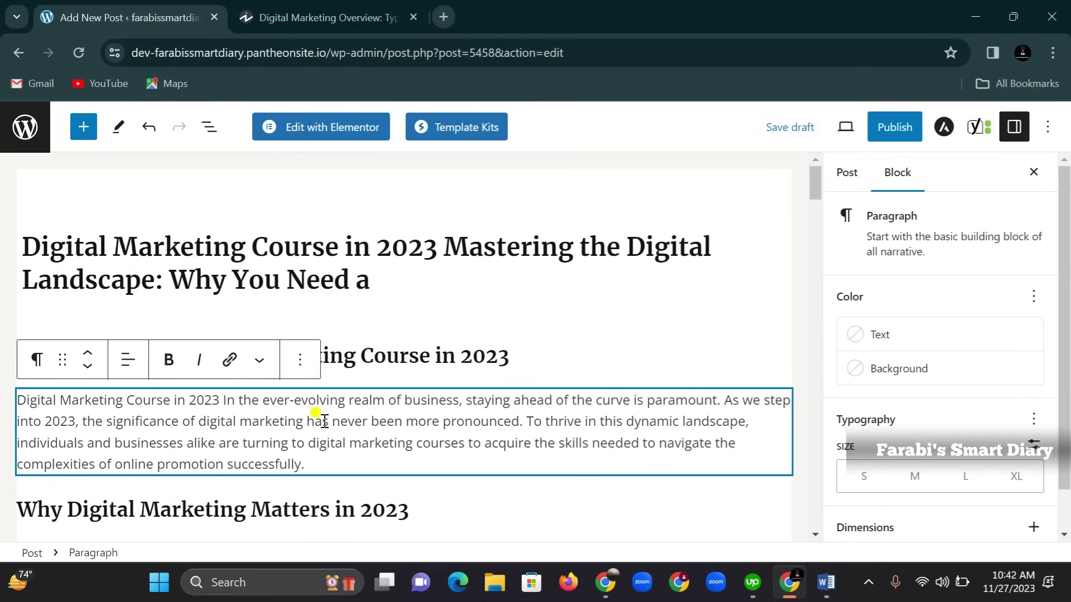
scroll(310, 413, "down", 10)
scroll(322, 426, "down", 15)
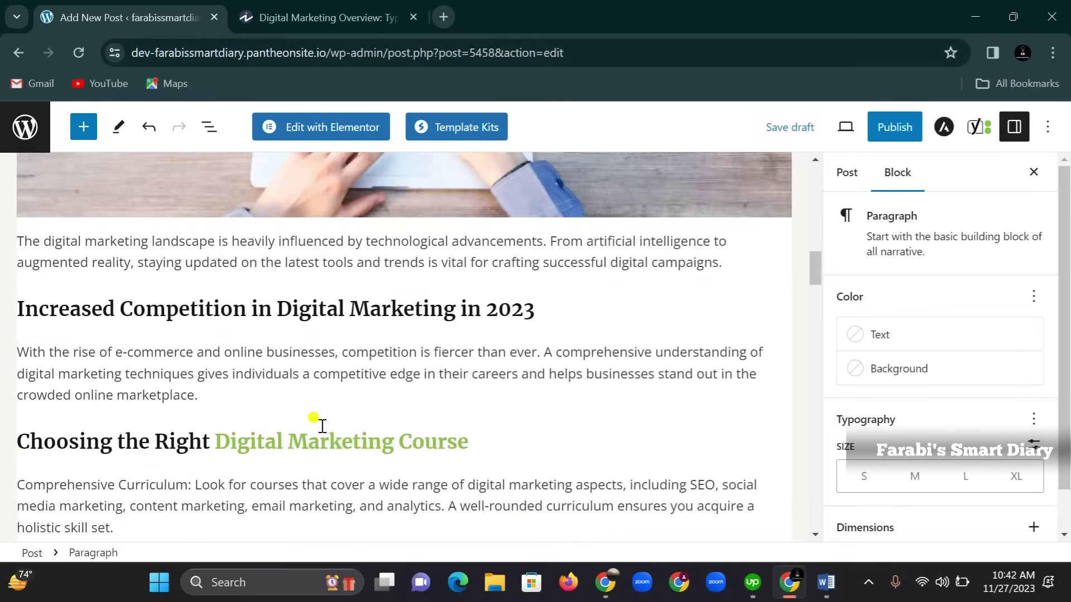
Trim the Yoast meta description's trailing words so it ends at 'step into 2023.'
scroll(322, 426, "down", 15)
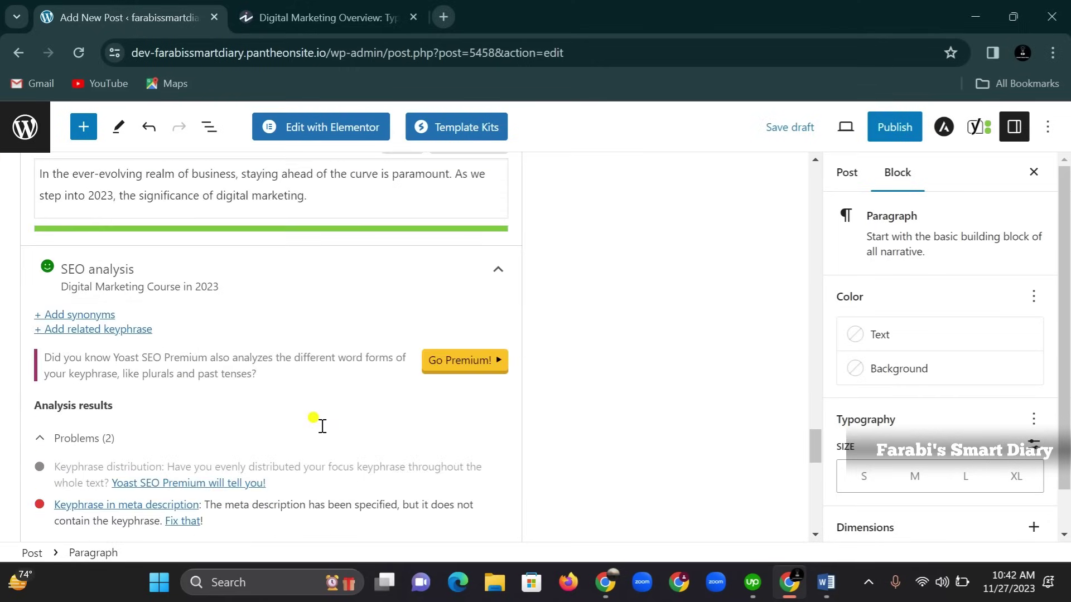
scroll(265, 439, "up", 5)
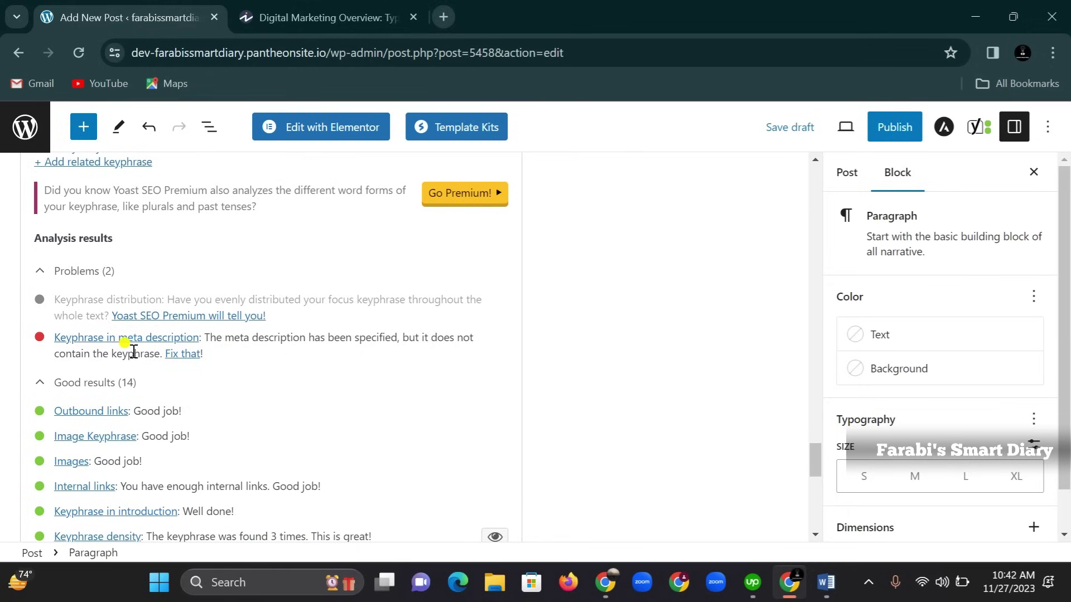
scroll(234, 371, "up", 7)
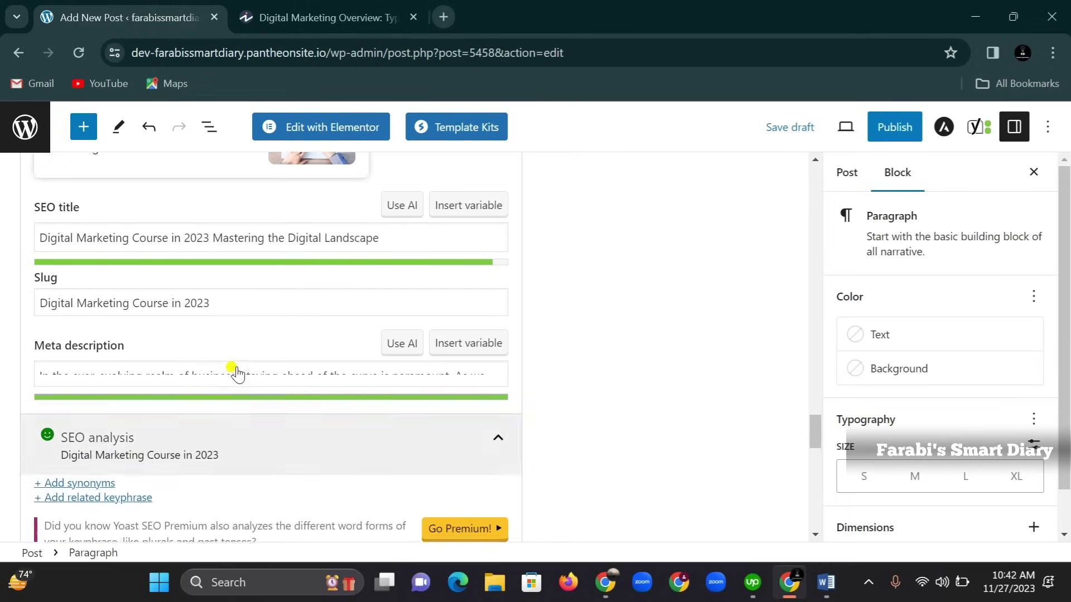
left_click(70, 425)
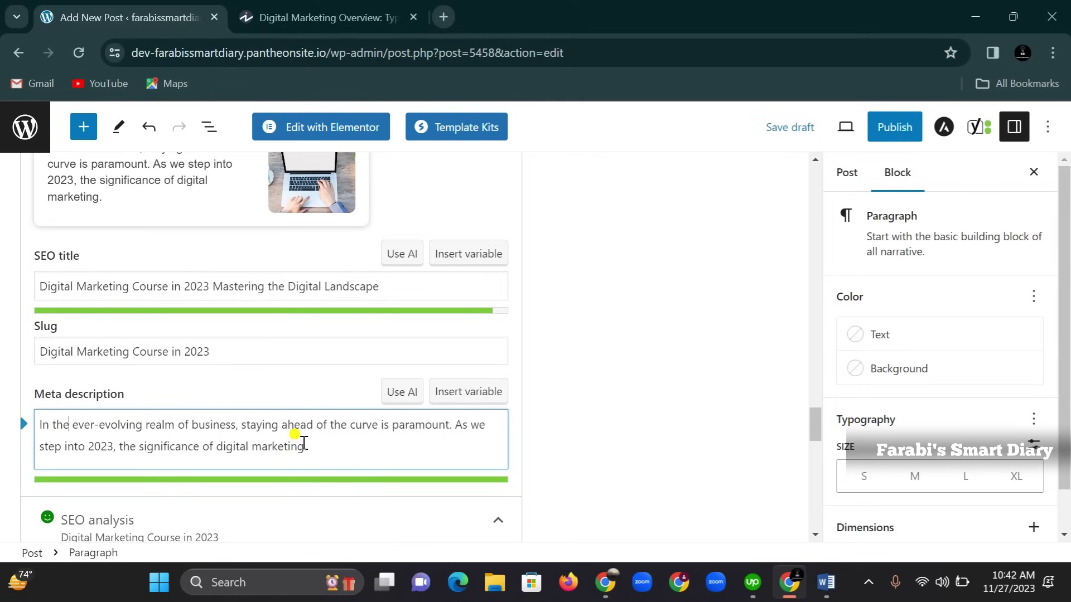
left_click_drag(304, 445, 220, 446)
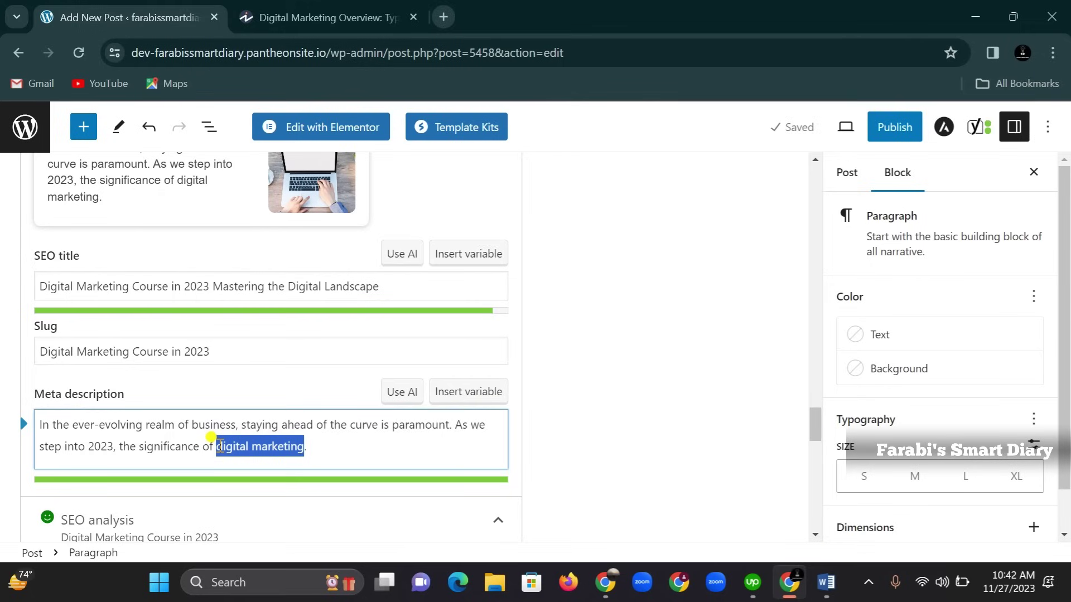
key("BackSpace")
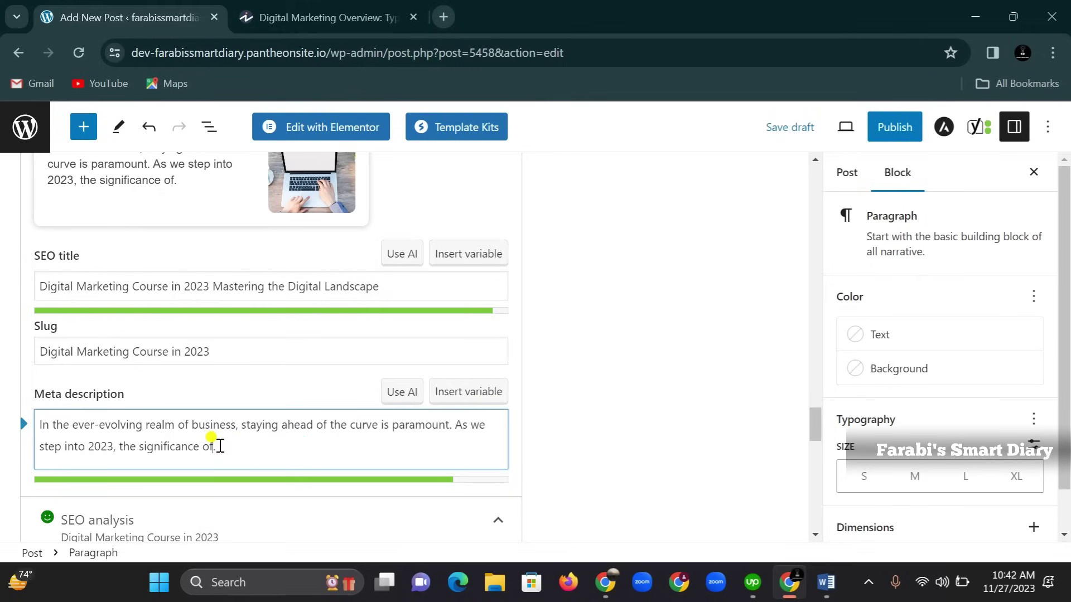
key("BackSpace")
key("BackSpace")
key("BackSpace")
key("BackSpace")
key("BackSpace")
key("BackSpace")
key("BackSpace")
key("BackSpace")
key("BackSpace")
key("BackSpace")
key("BackSpace")
key("BackSpace")
key("BackSpace")
key("BackSpace")
key("BackSpace")
key("BackSpace")
key("BackSpace")
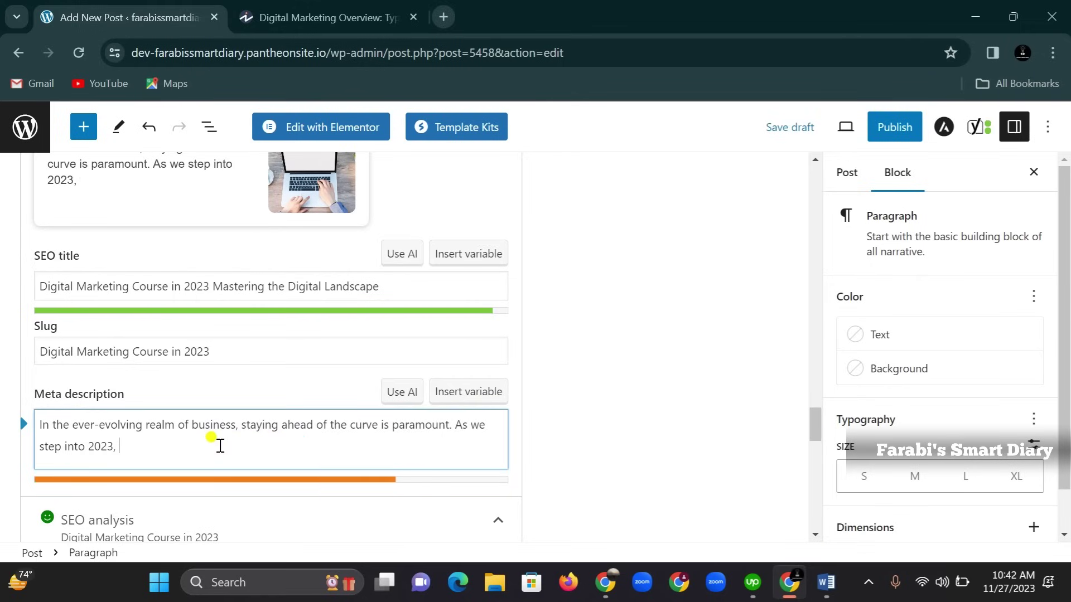
type(".")
Paste the keyphrase 'Digital Marketing Course in 2023' at the meta description's start
right_click(40, 421)
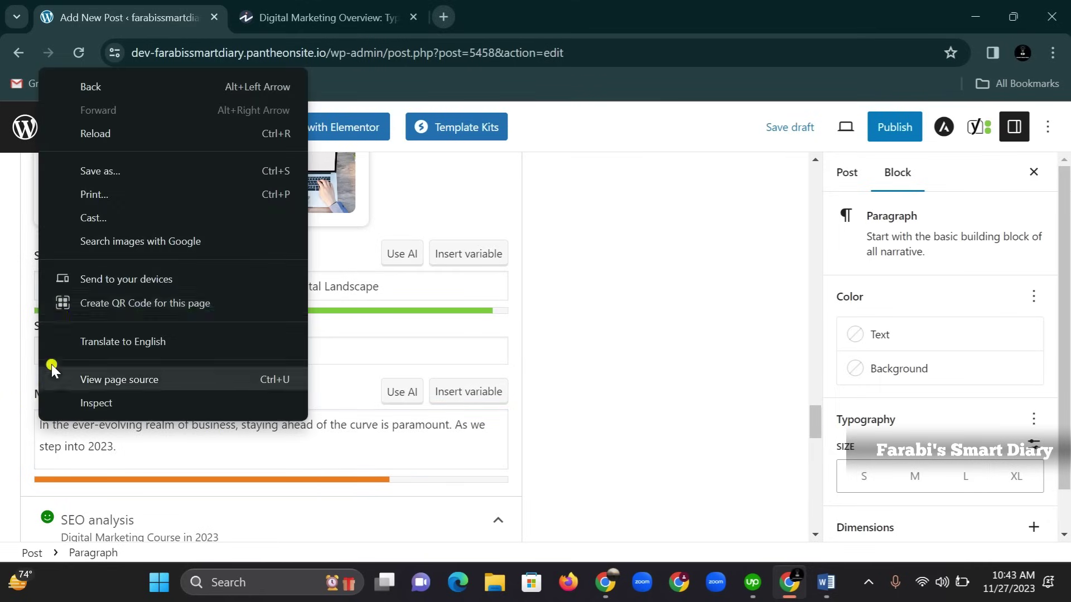
left_click(91, 433)
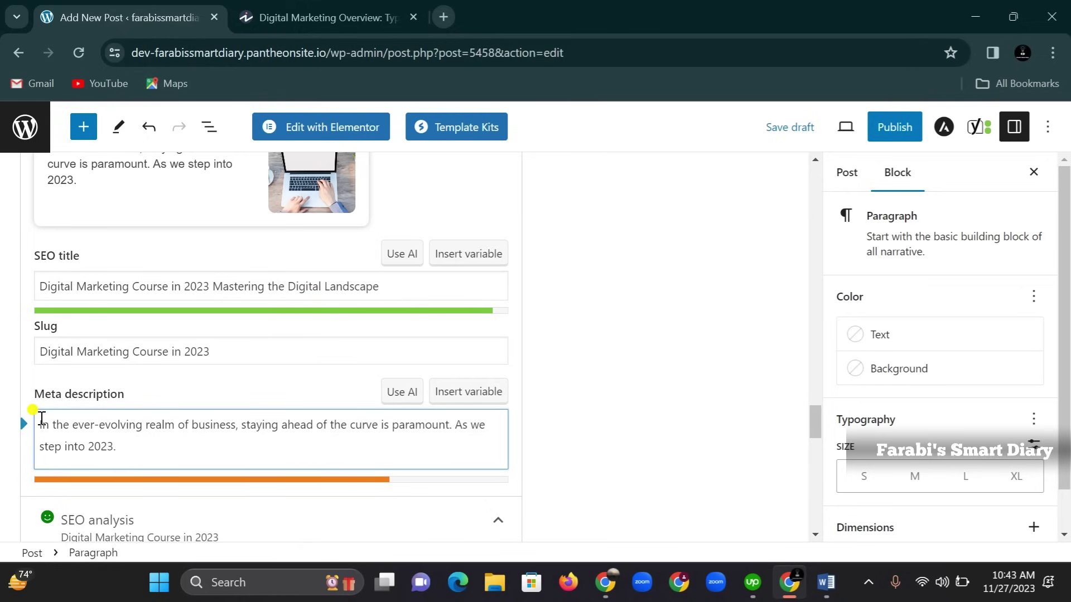
left_click(41, 421)
key("ctrl+v")
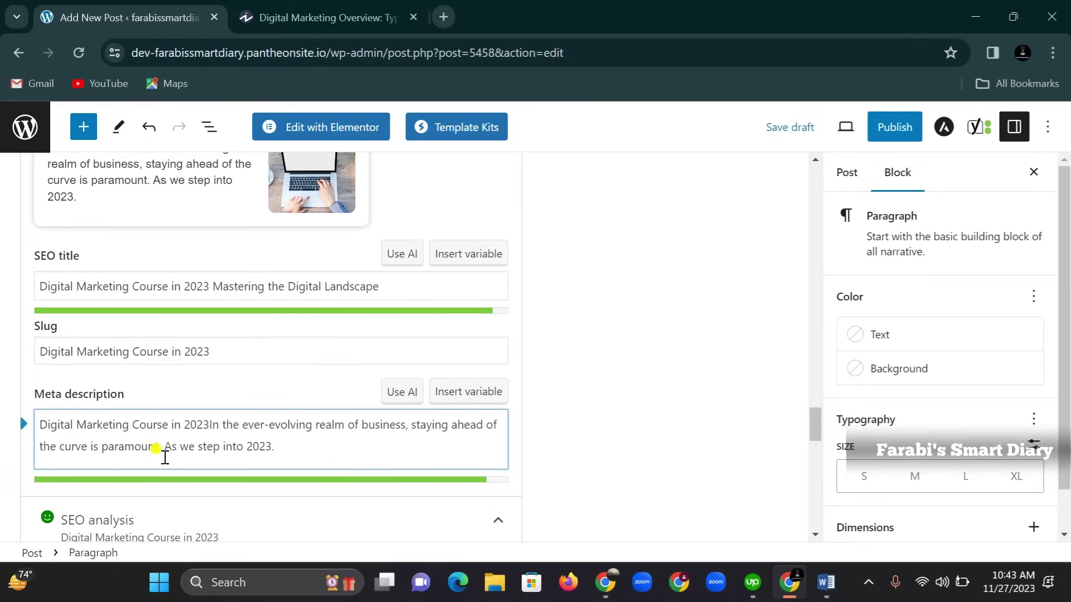
Review the Yoast SEO analysis showing 15 good results, then return to the post's Conclusion
scroll(191, 439, "down", 10)
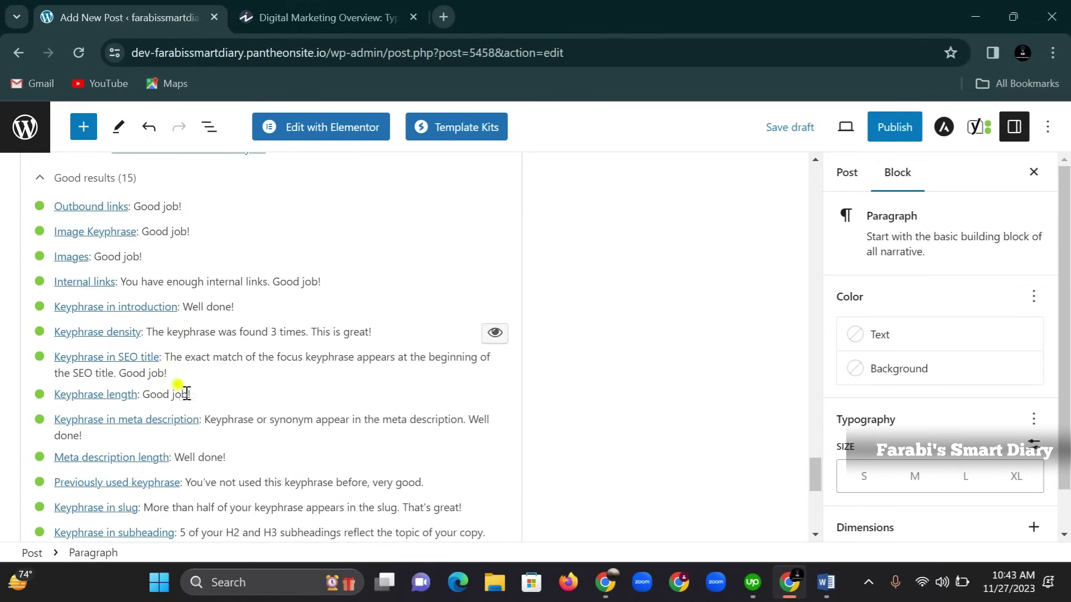
scroll(48, 420, "down", 2)
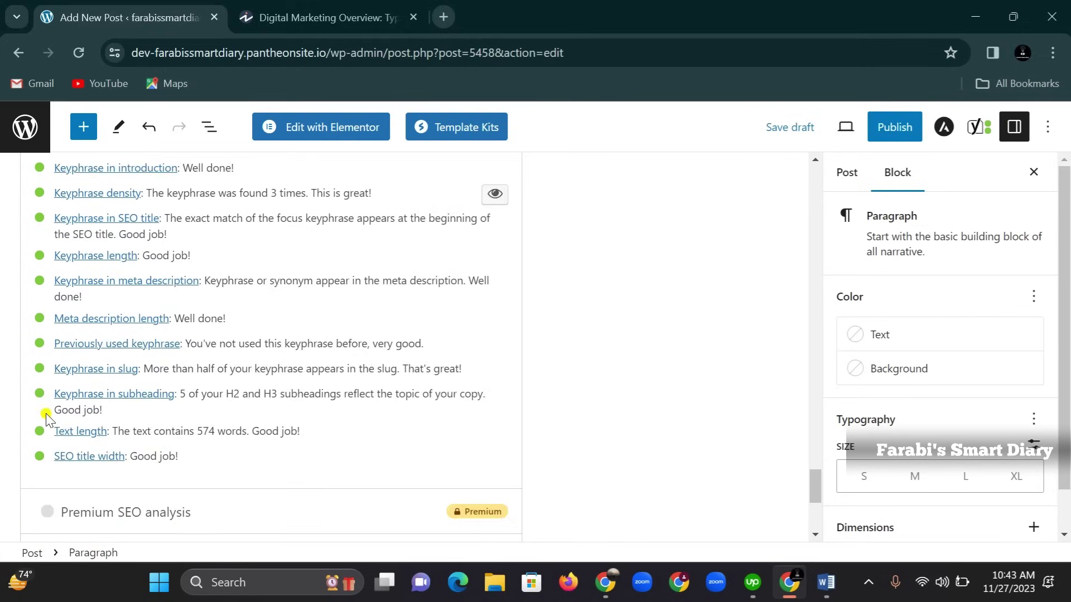
scroll(48, 419, "down", 2)
scroll(48, 425, "up", 12)
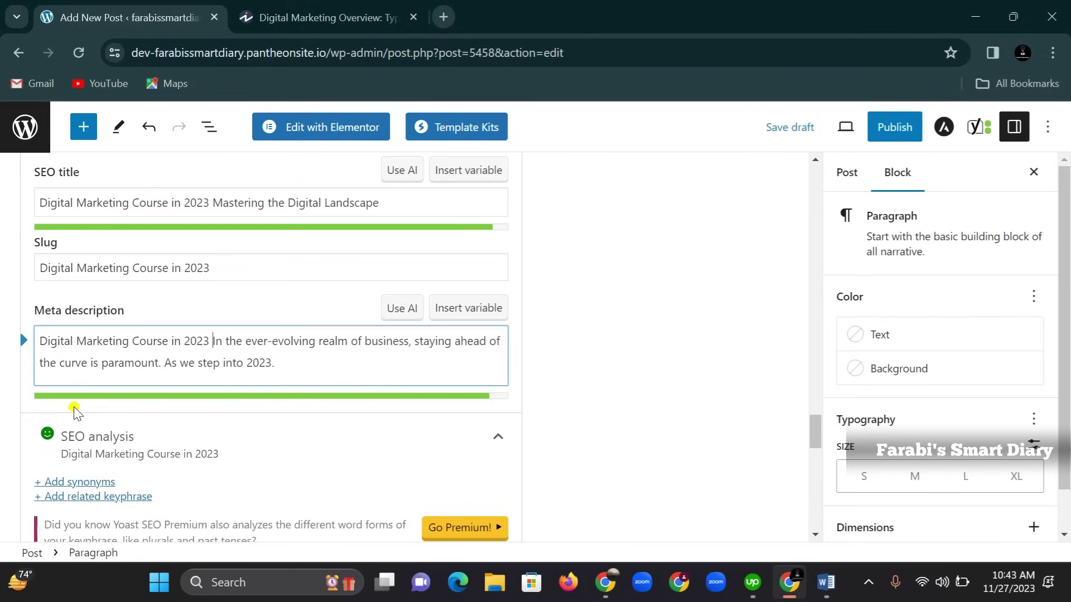
scroll(75, 422, "up", 6)
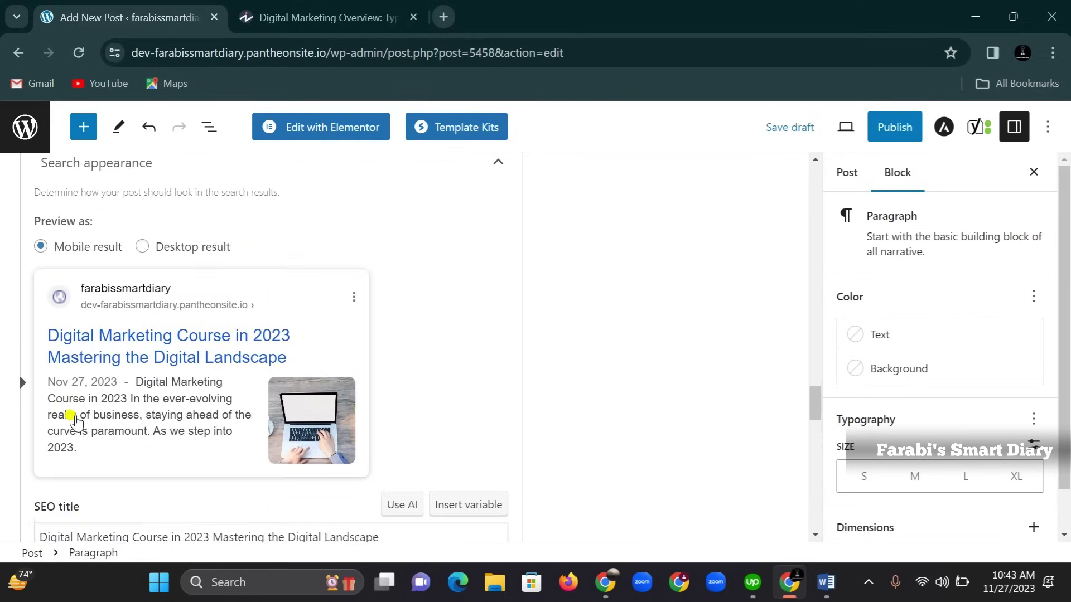
scroll(75, 422, "up", 8)
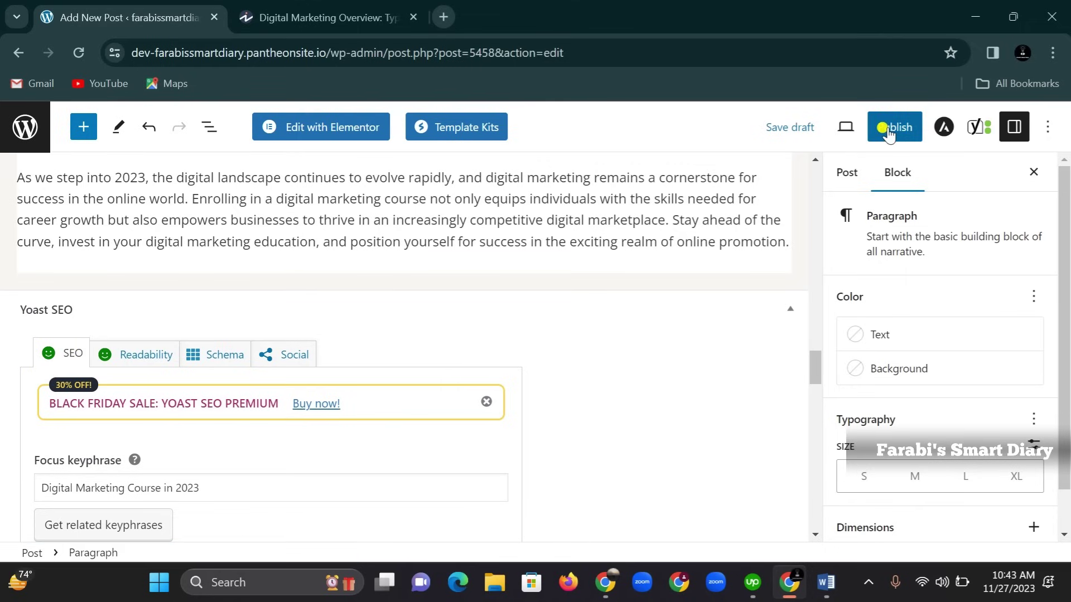
scroll(89, 382, "up", 1)
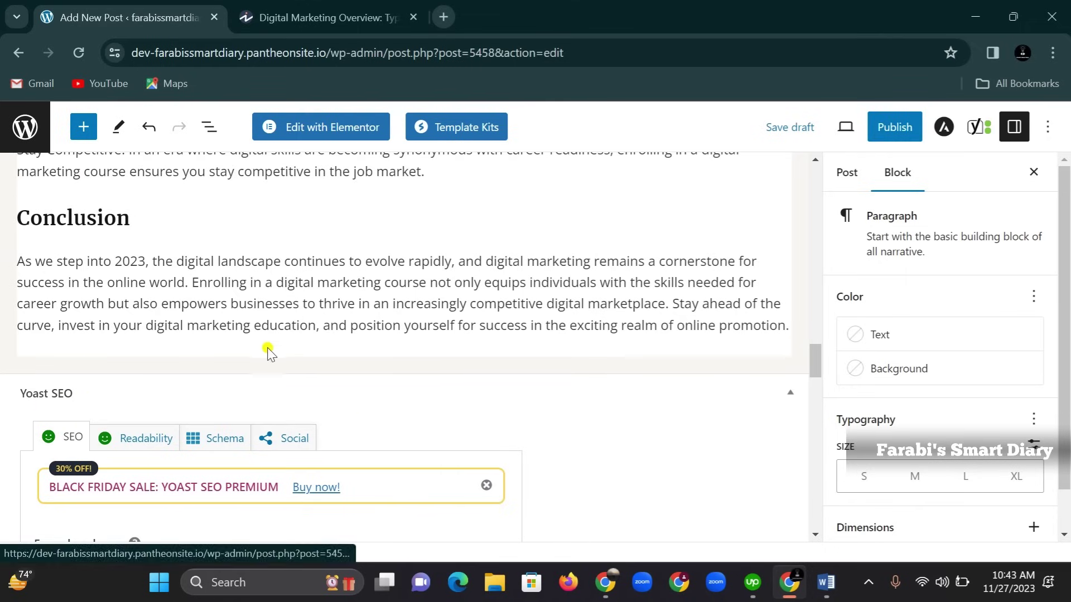